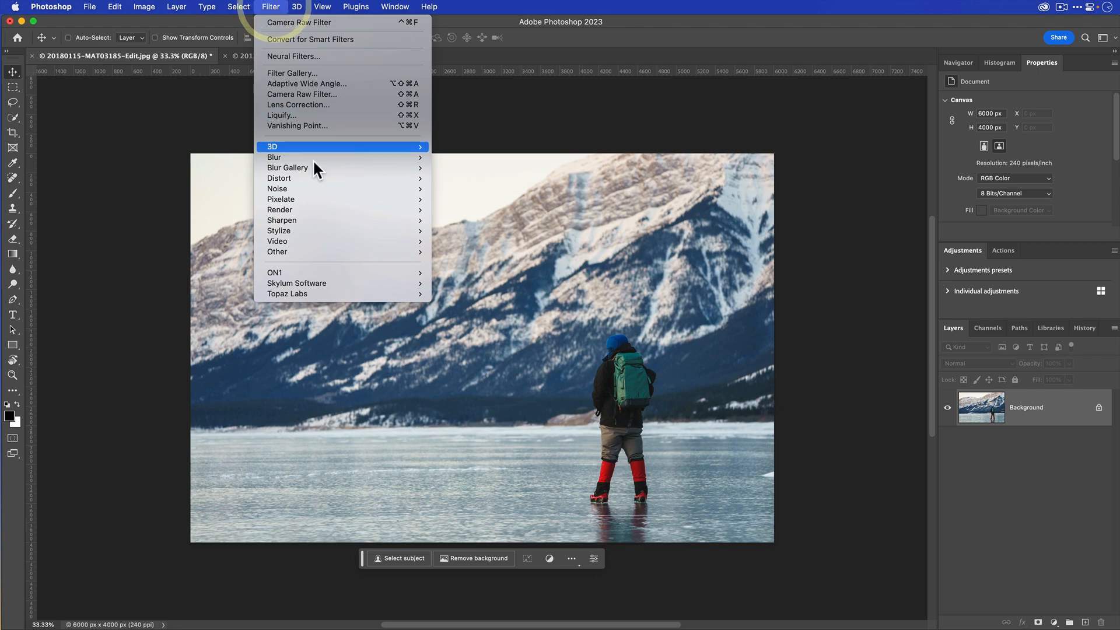
mouse_move(315, 168)
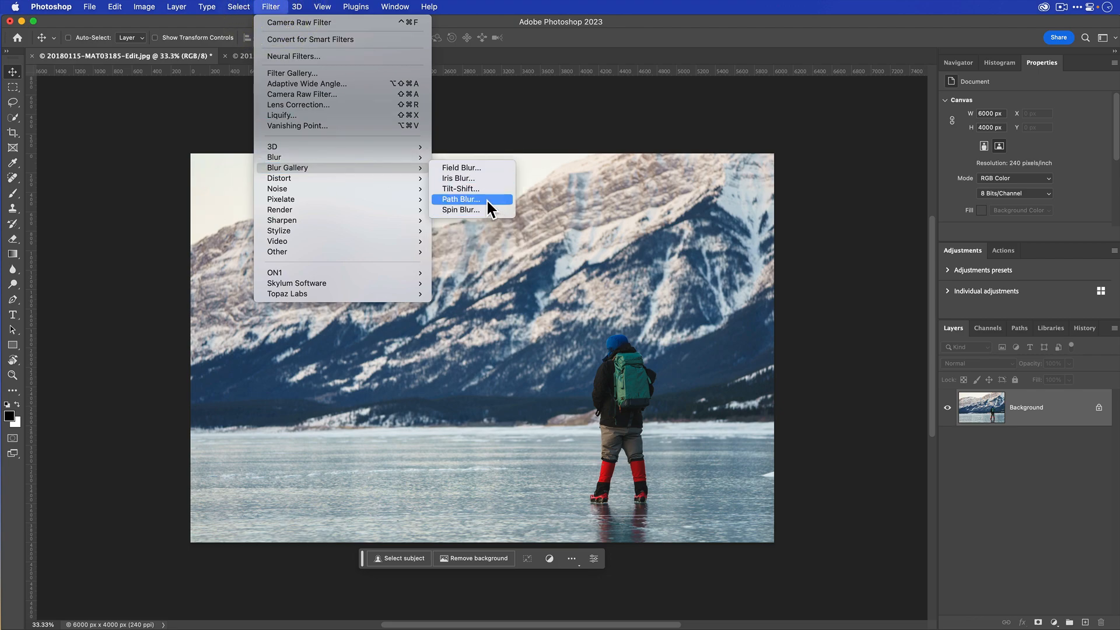
click(730, 115)
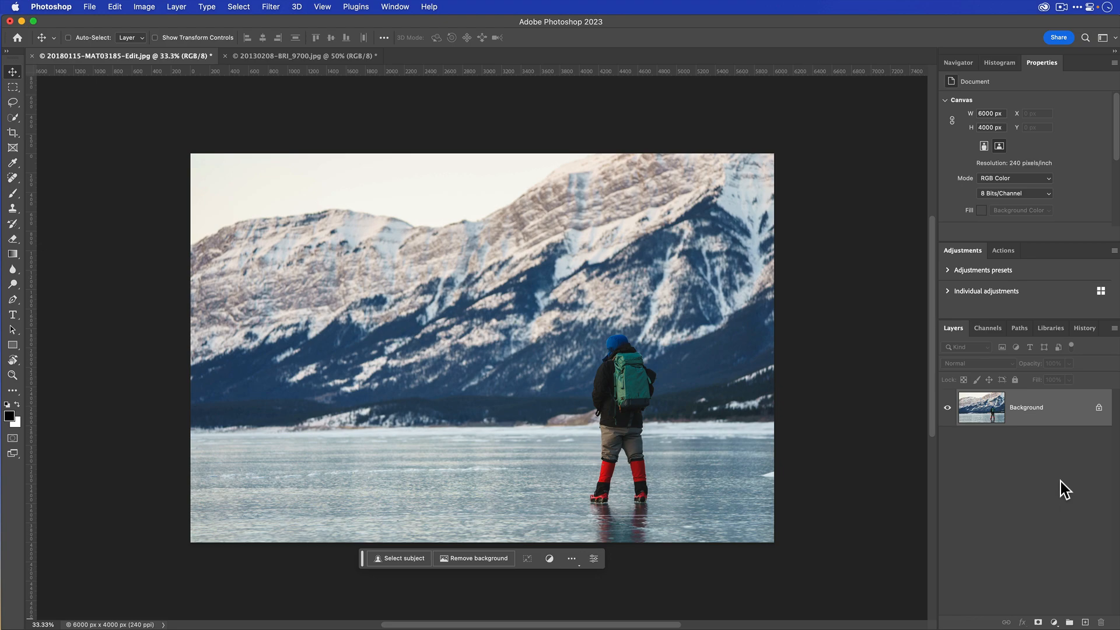
- Duplicate the Background layer into a new layer above it
click(1055, 426)
right_click(1053, 406)
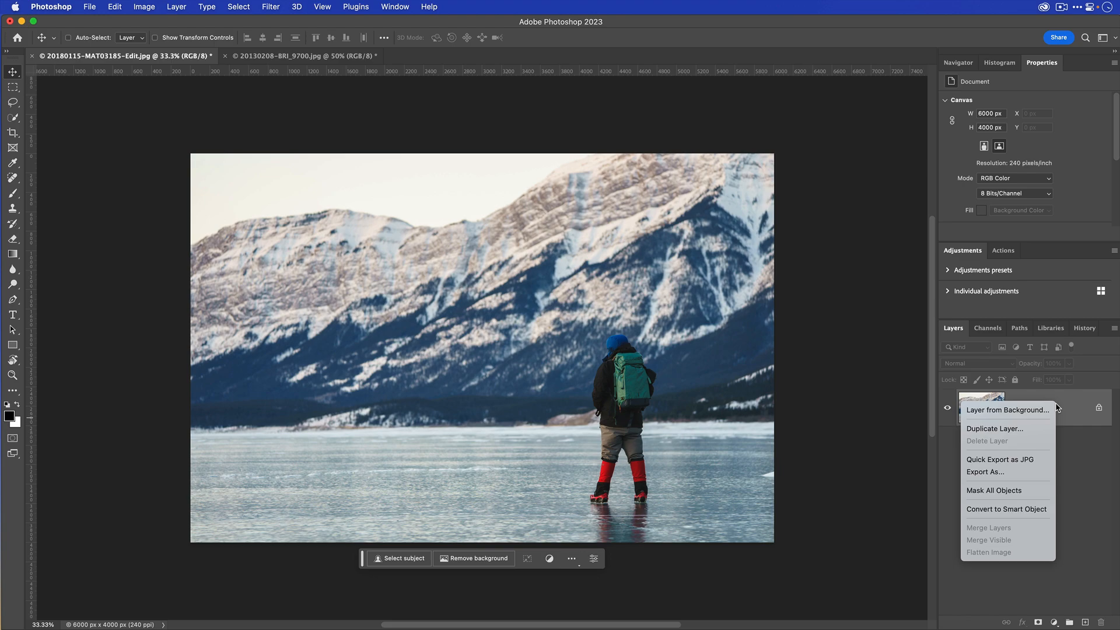
click(1099, 463)
key(super+j)
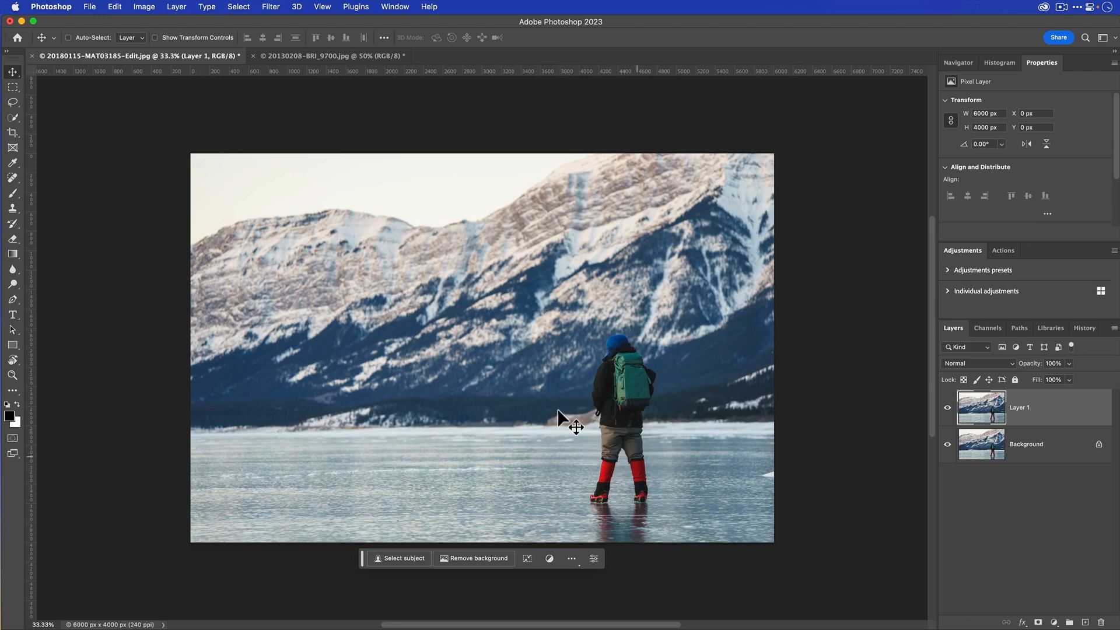
- Select the hiker with the automatic Subject selection and copy the selection onto its own layer
click(233, 9)
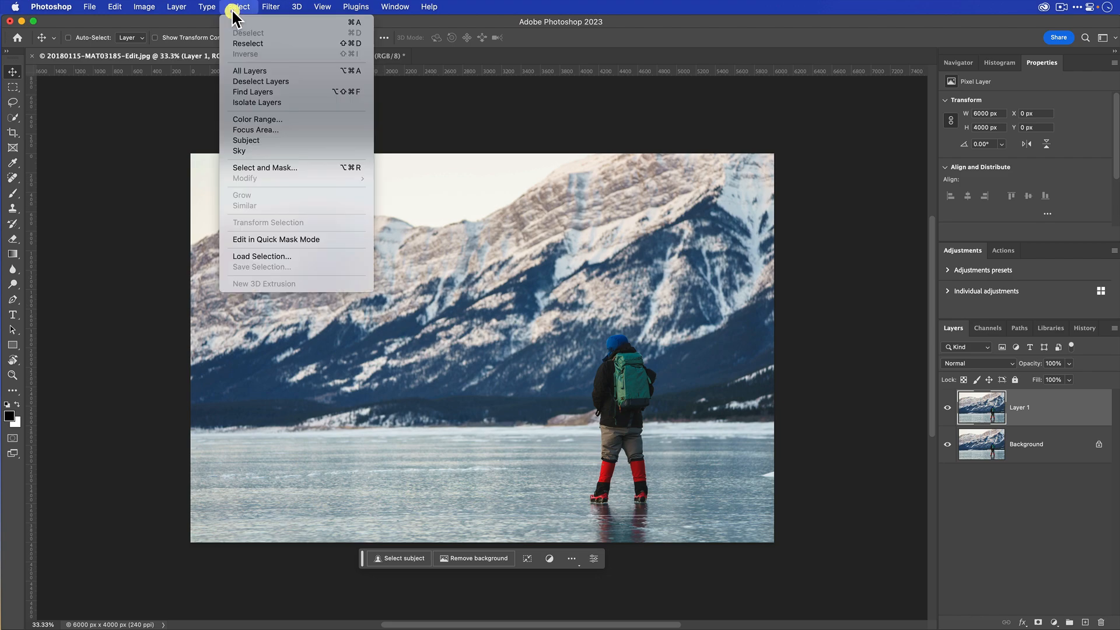
click(272, 139)
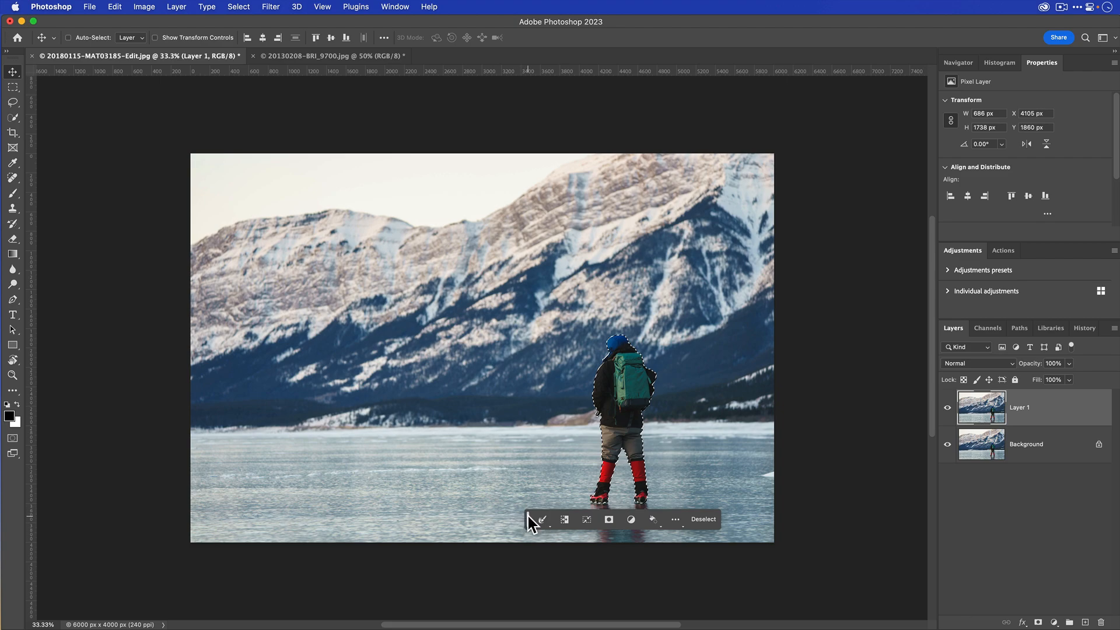
drag(528, 520, 381, 578)
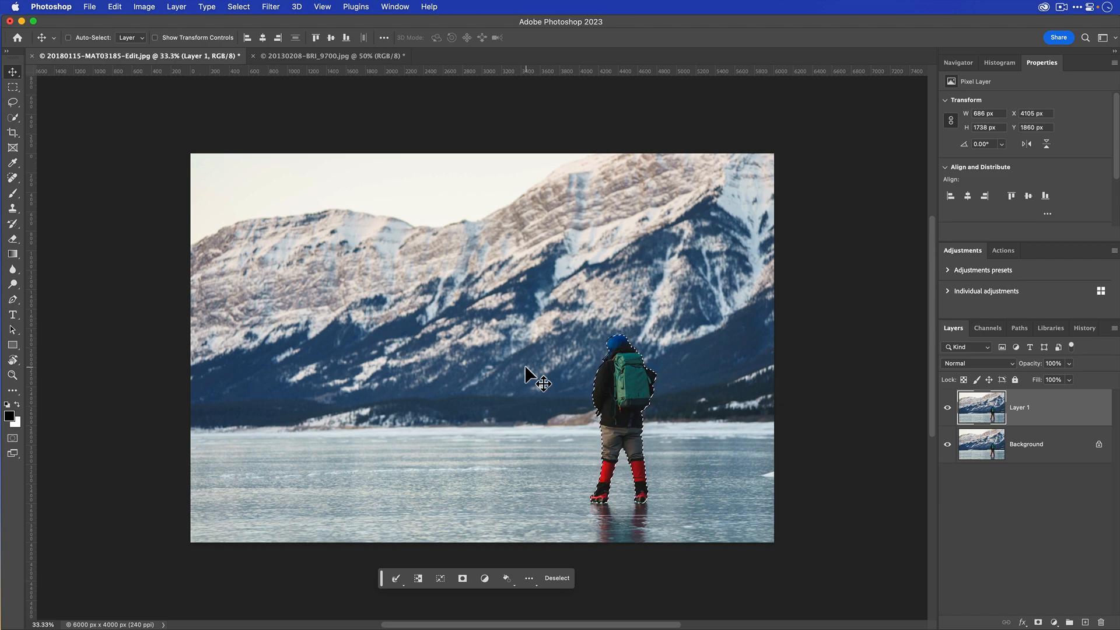
key(super+j)
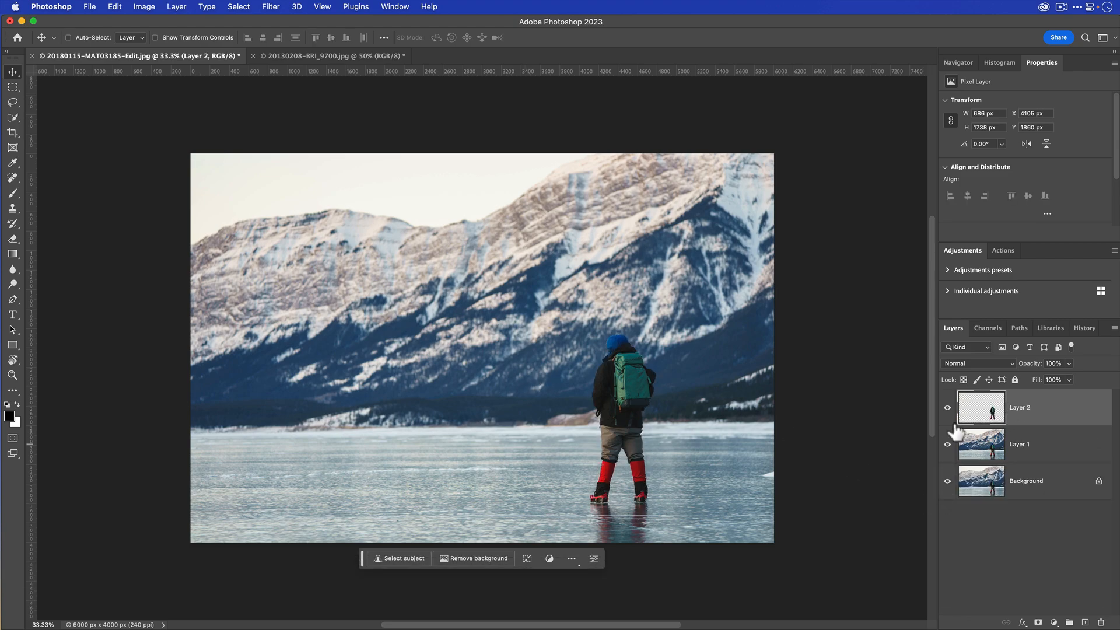
- Check the hiker cutout by temporarily hiding Layer 1 and the Background layer, restoring both
drag(947, 446, 947, 513)
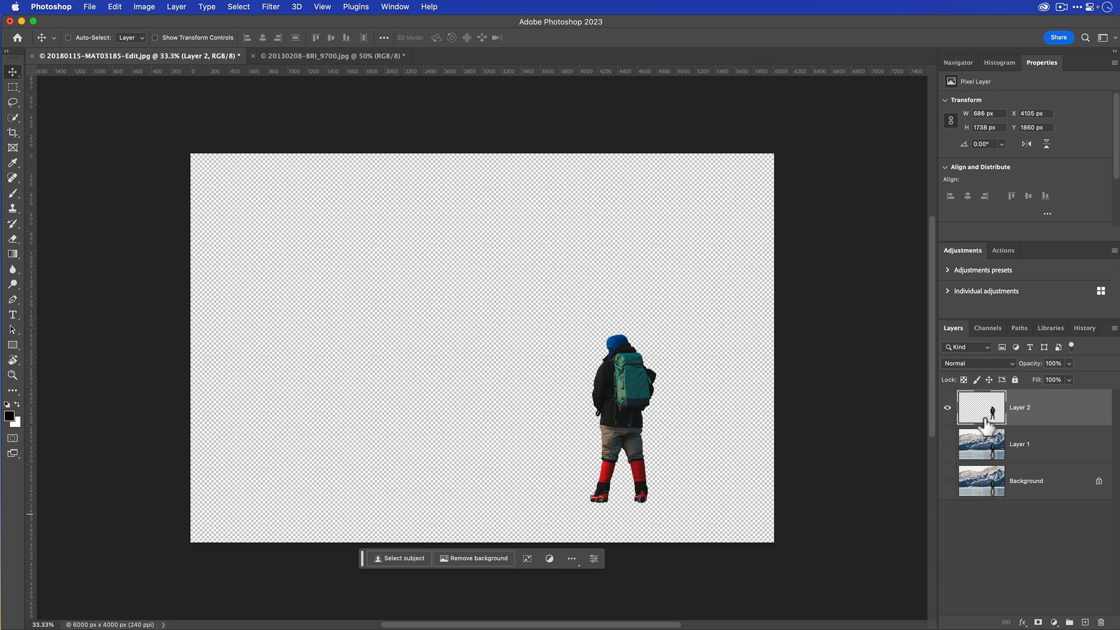
click(947, 445)
drag(952, 460, 941, 513)
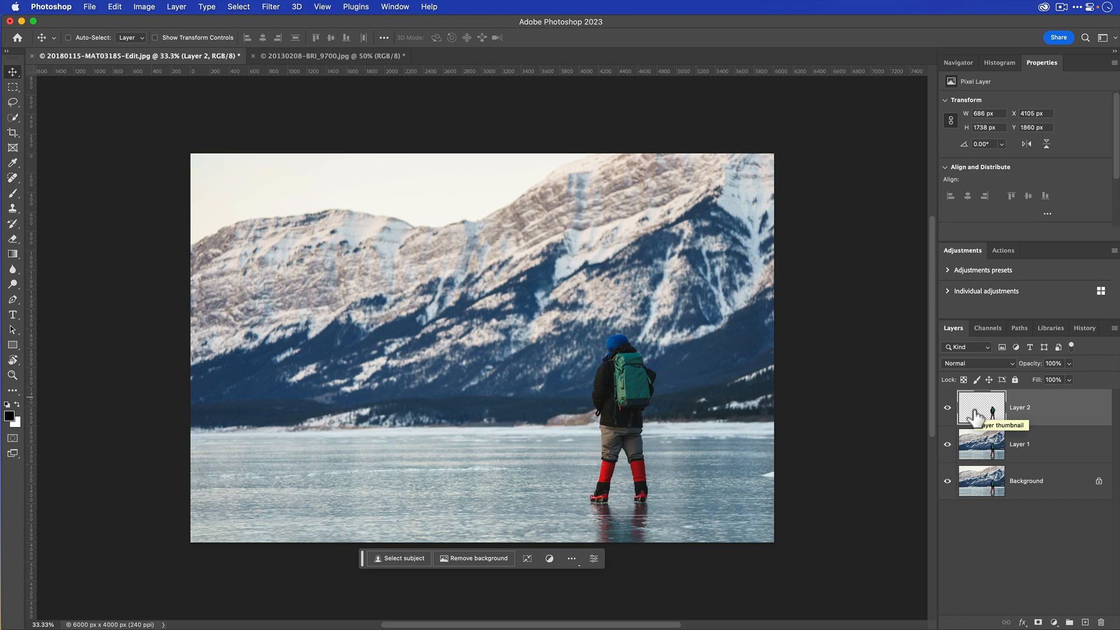
- Load the hiker outline from Layer 2 as a selection, hide Layer 2, and make Layer 1 active
key(super)
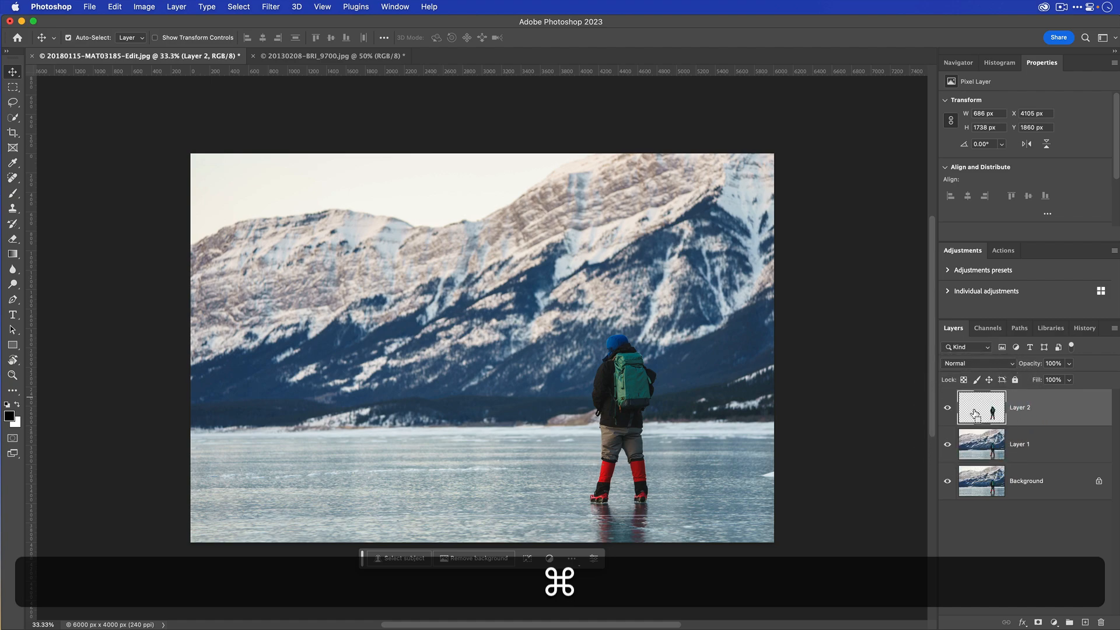
super+click(975, 414)
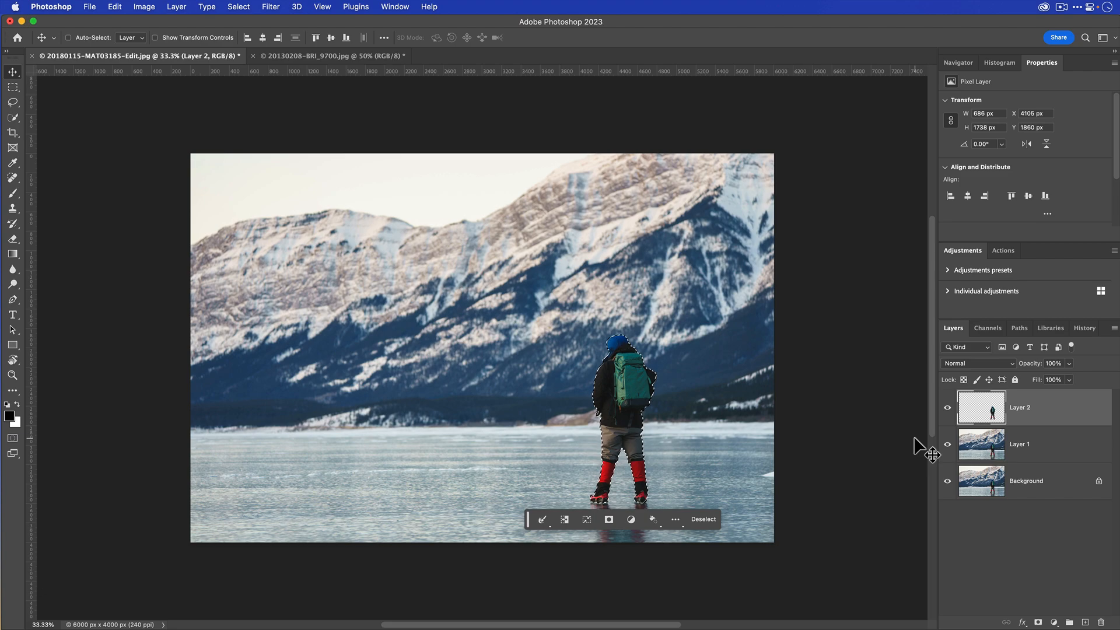
click(948, 408)
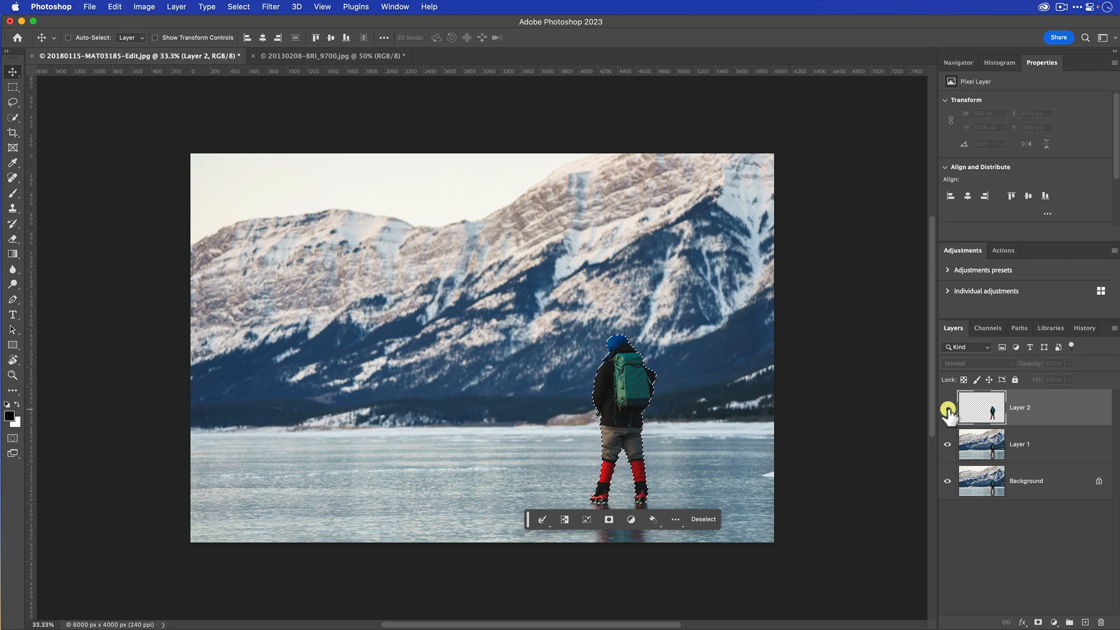
click(1058, 449)
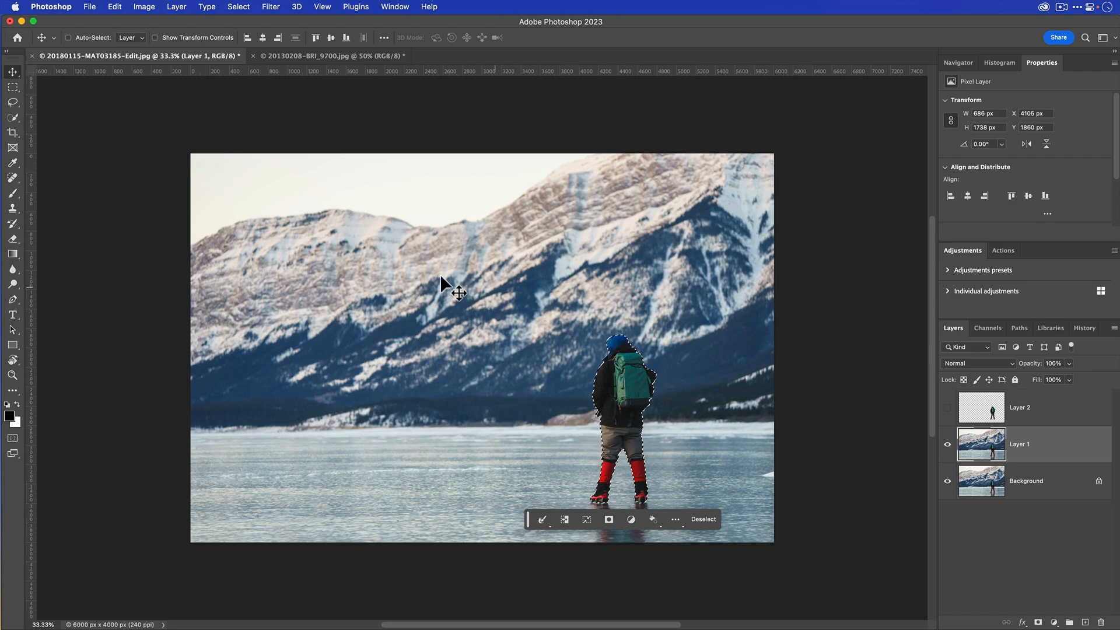
- Expand the hiker selection by 30 pixels
click(246, 12)
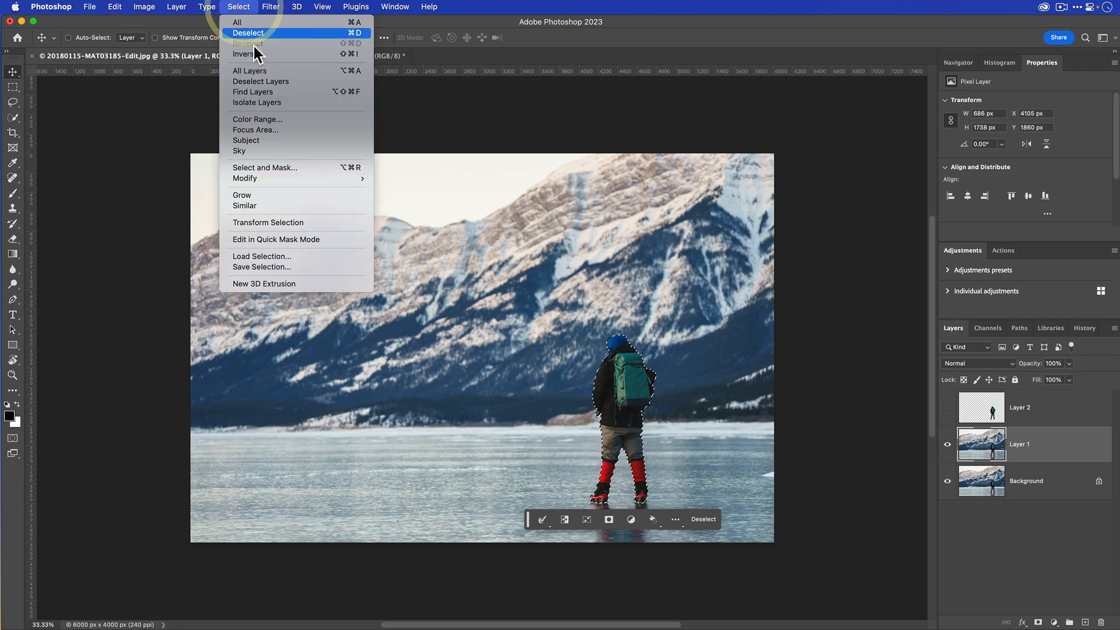
mouse_move(292, 177)
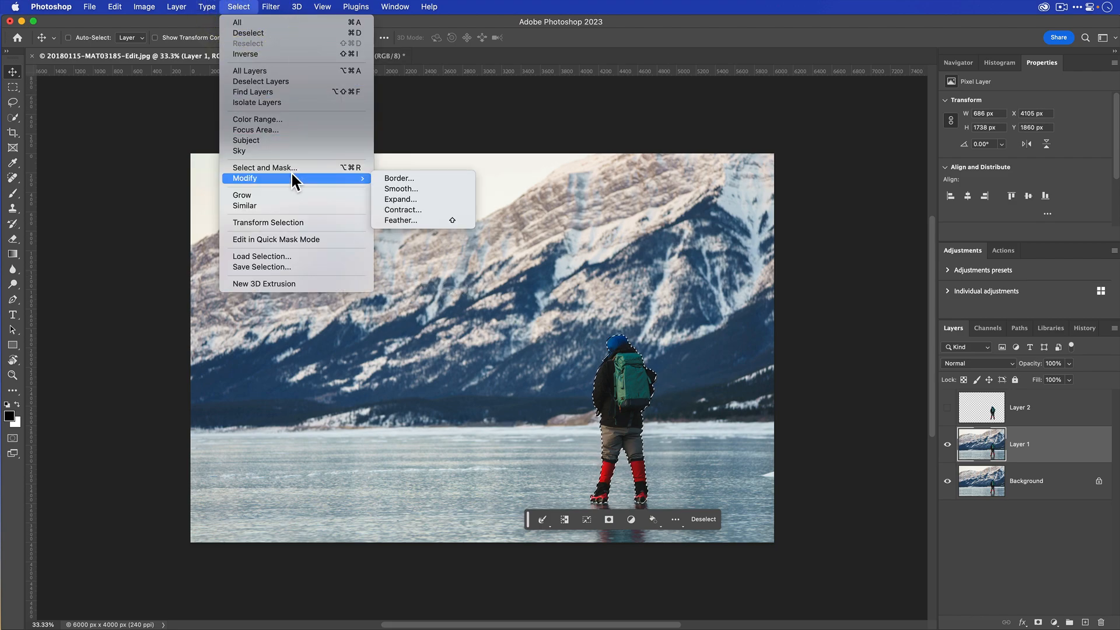
click(413, 199)
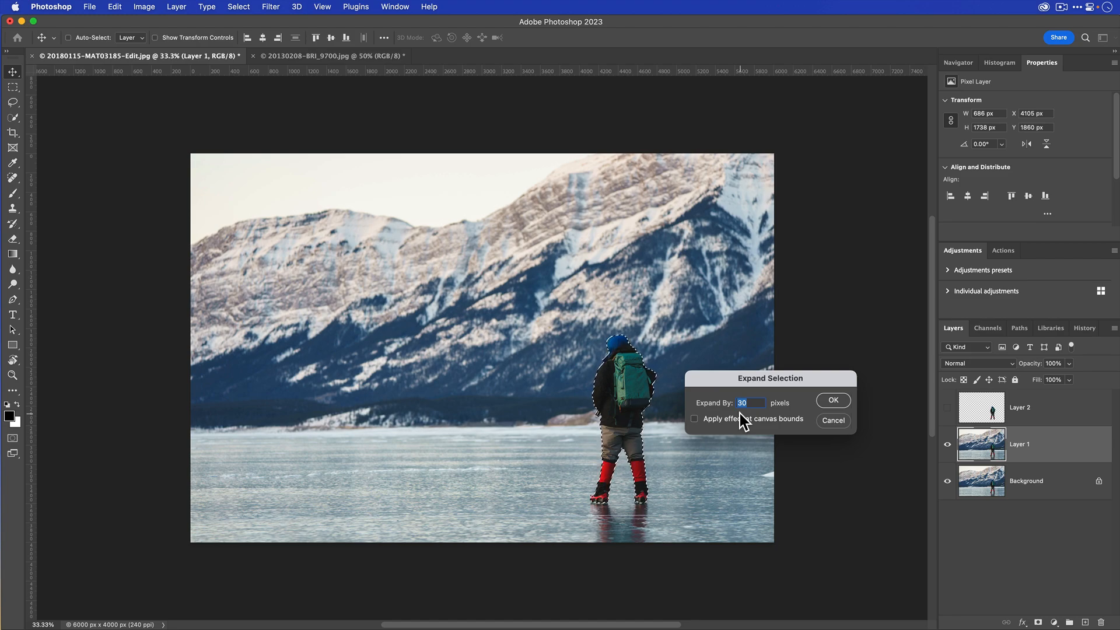
click(828, 401)
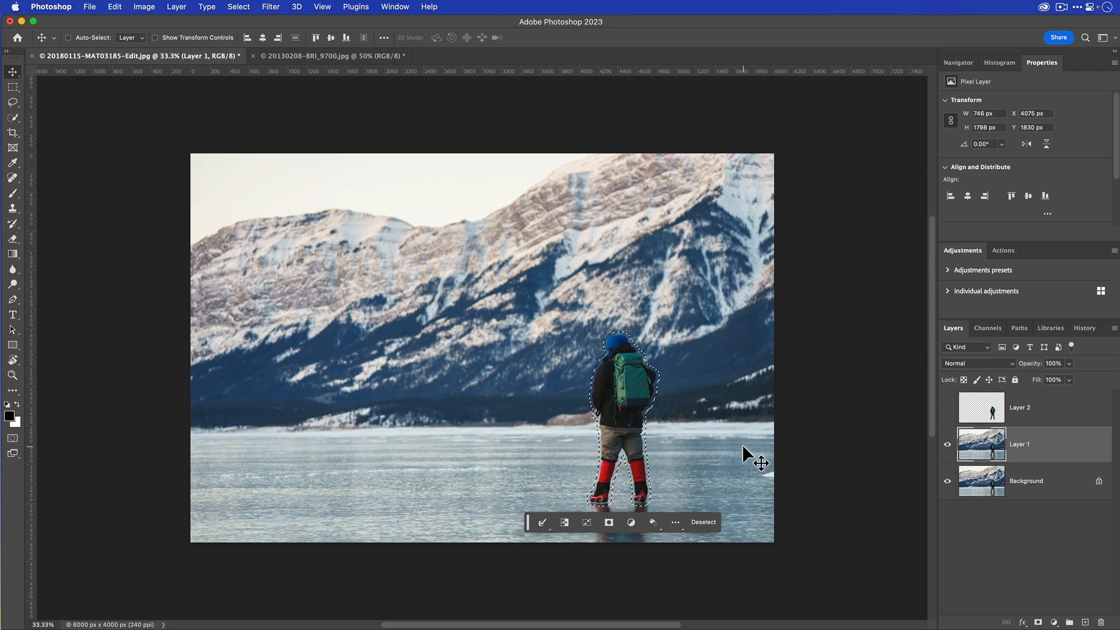
- Fill the selected hiker area on Layer 1 with Content-Aware at 100% opacity in Normal mode, and deselect
key(shift+BackSpace)
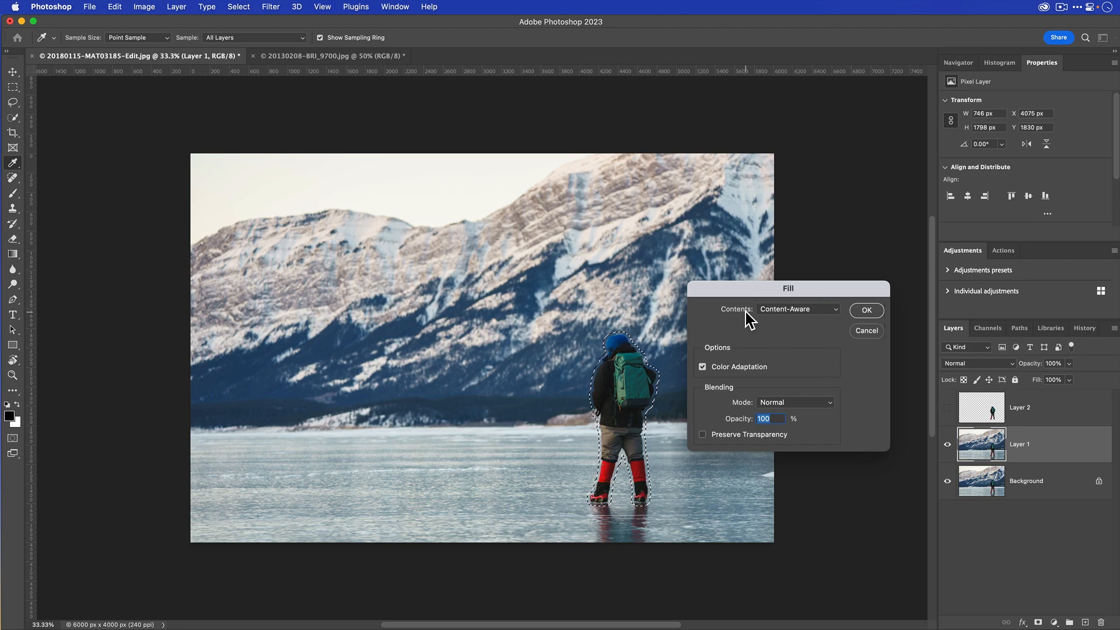
click(769, 310)
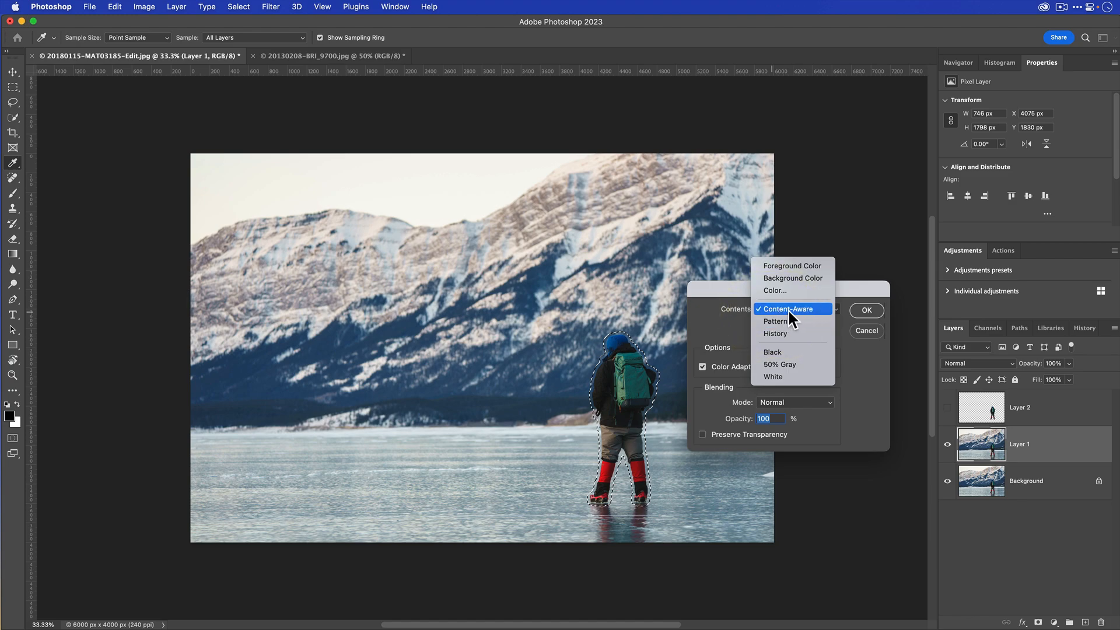
click(793, 309)
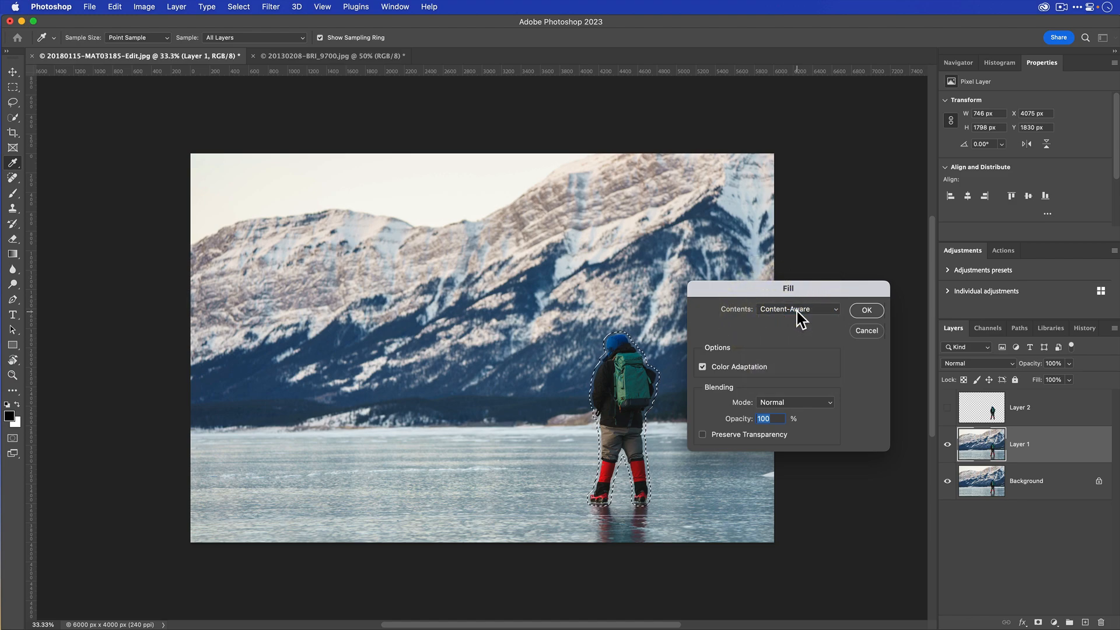
click(865, 311)
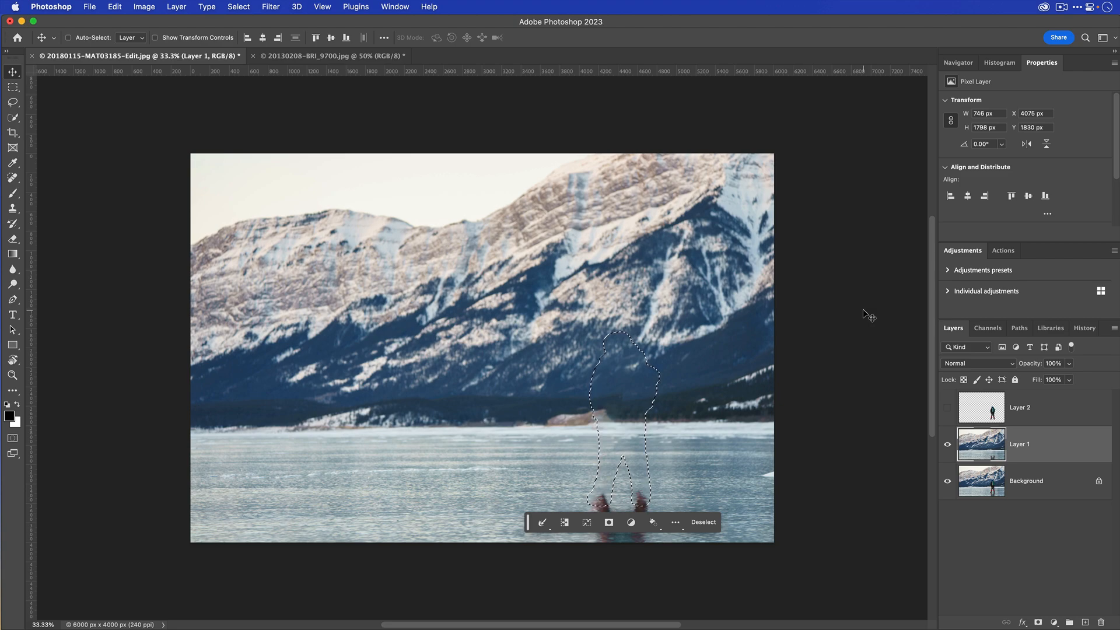
key(super+d)
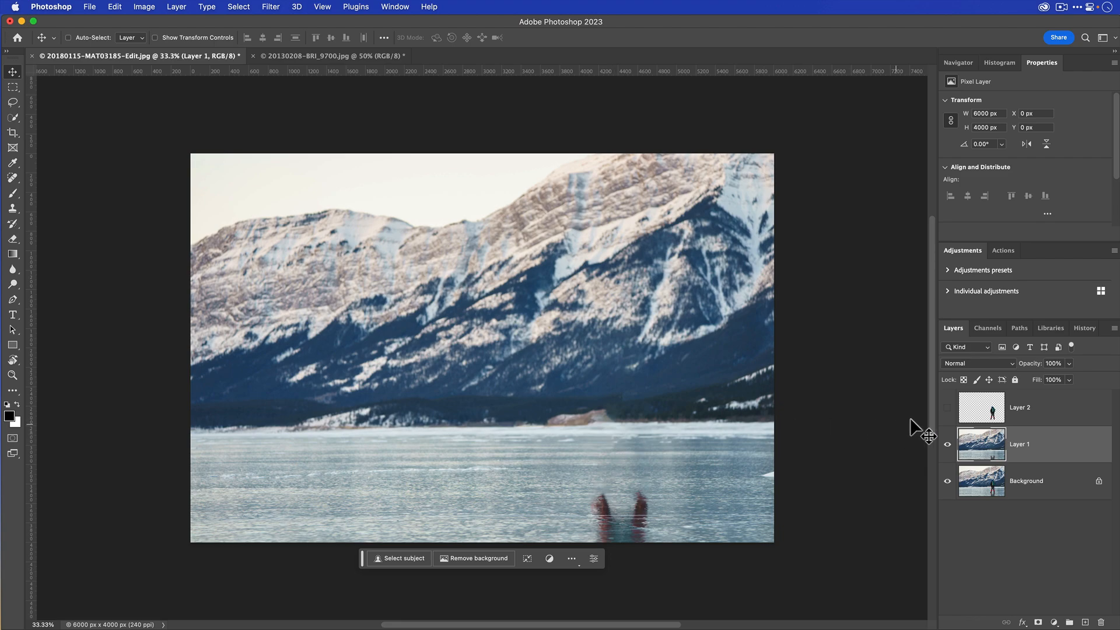
- Make the hiker cutout on Layer 2 visible again and convert Layer 1 to a smart object
click(948, 409)
click(948, 408)
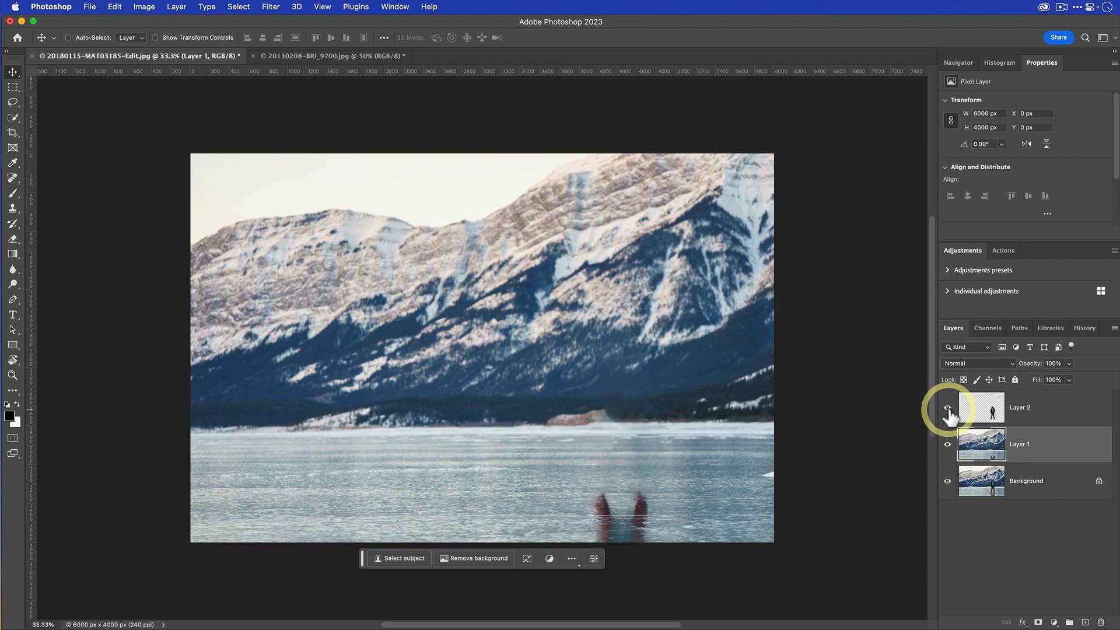
click(947, 408)
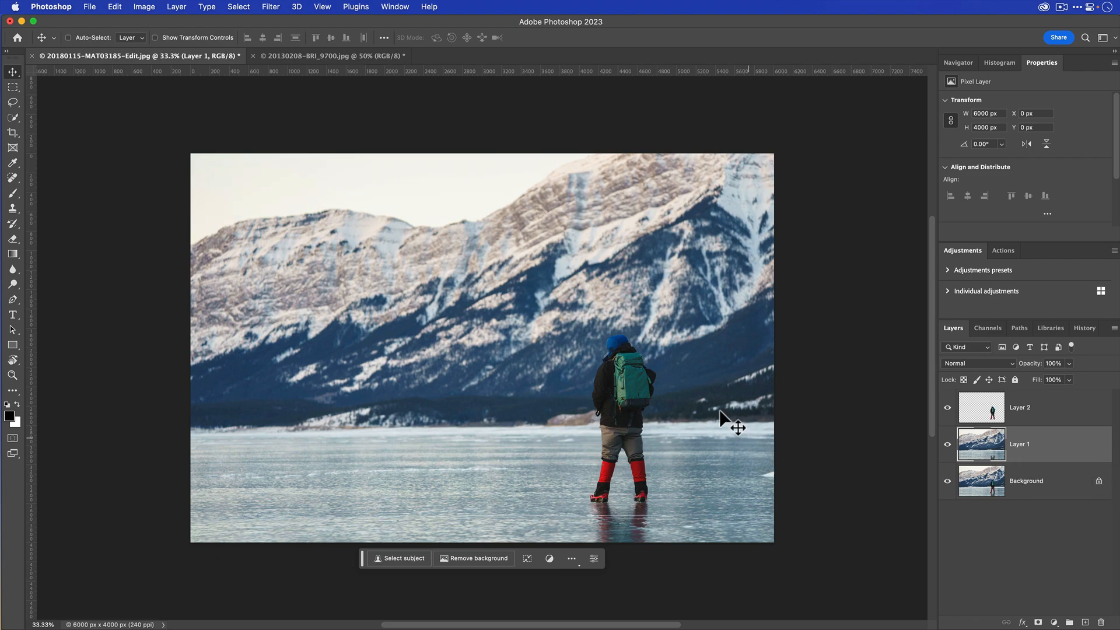
right_click(1048, 451)
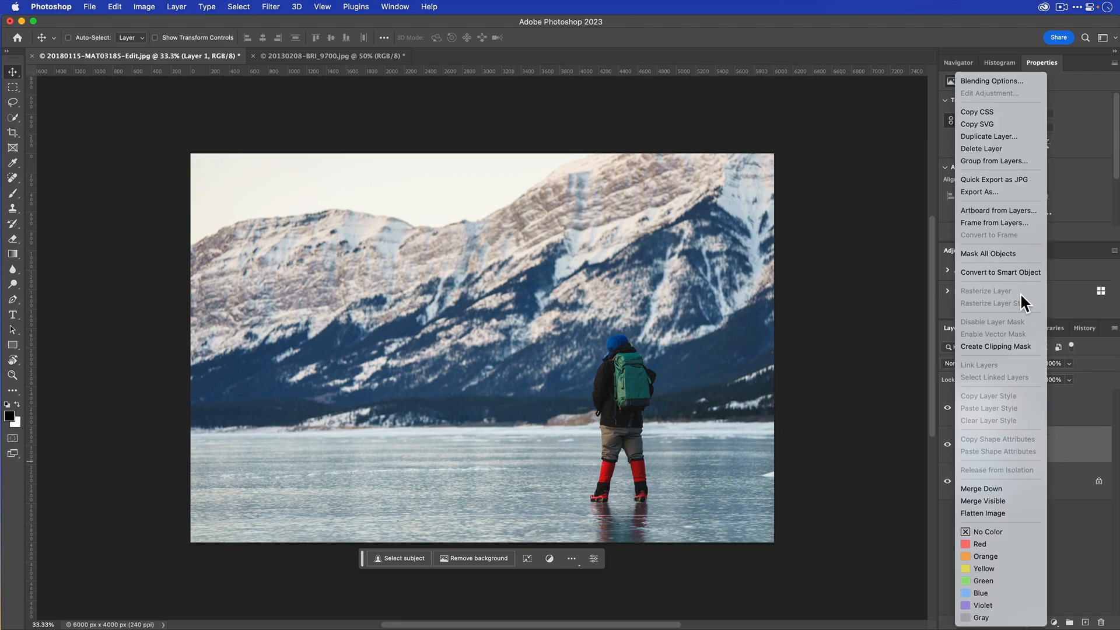
click(1017, 272)
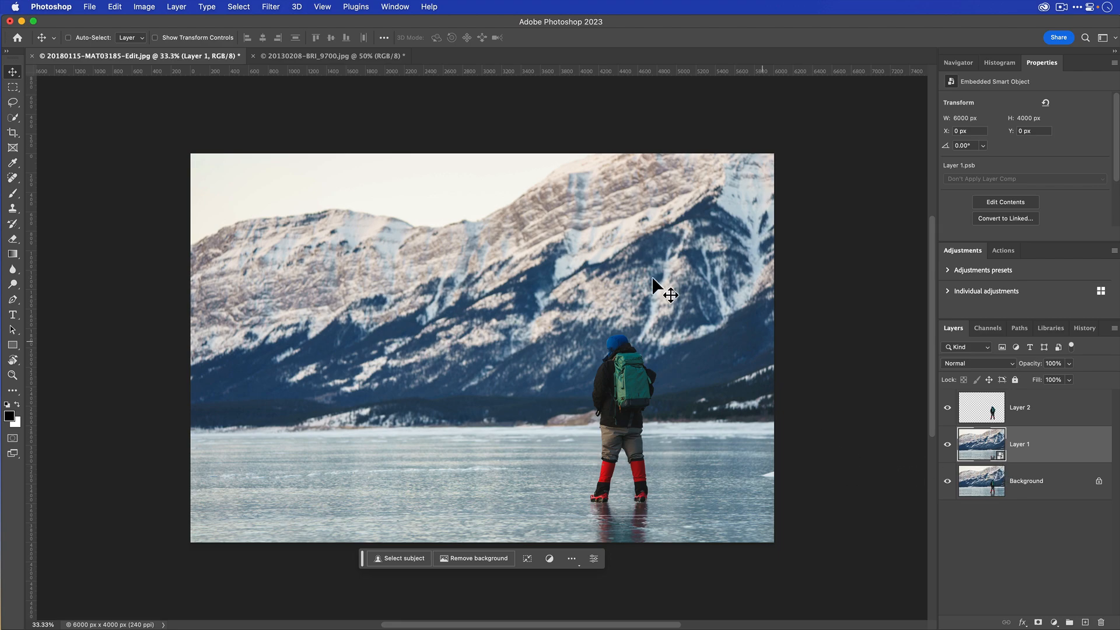
- Apply a Path Blur to Layer 1, stretching its path almost horizontally across the ice from near the image's left edge to past the hiker
click(270, 6)
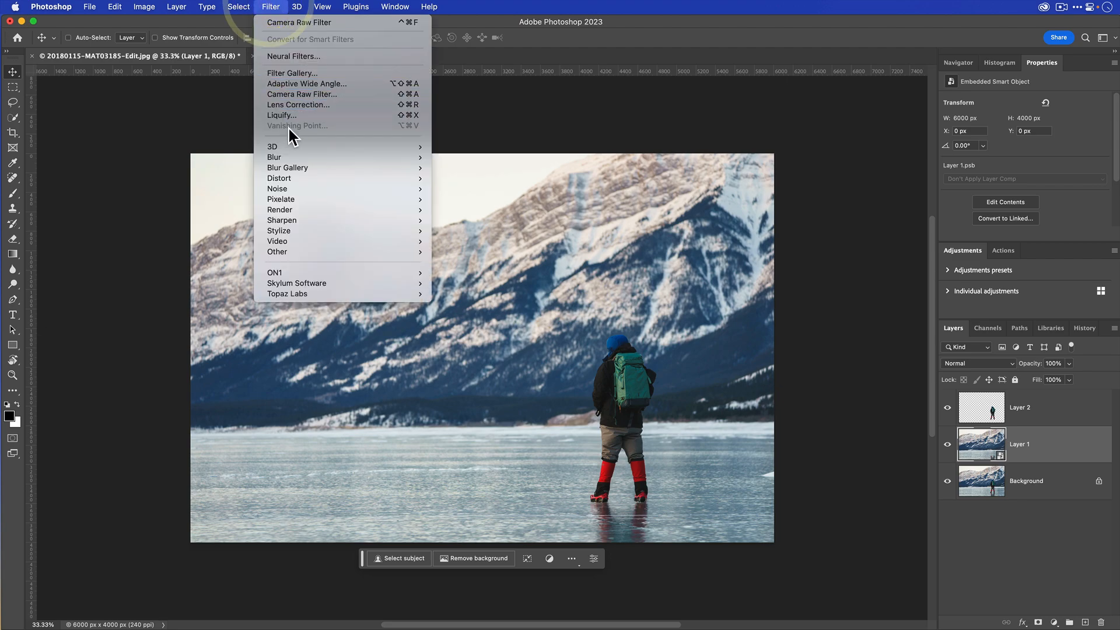
mouse_move(347, 168)
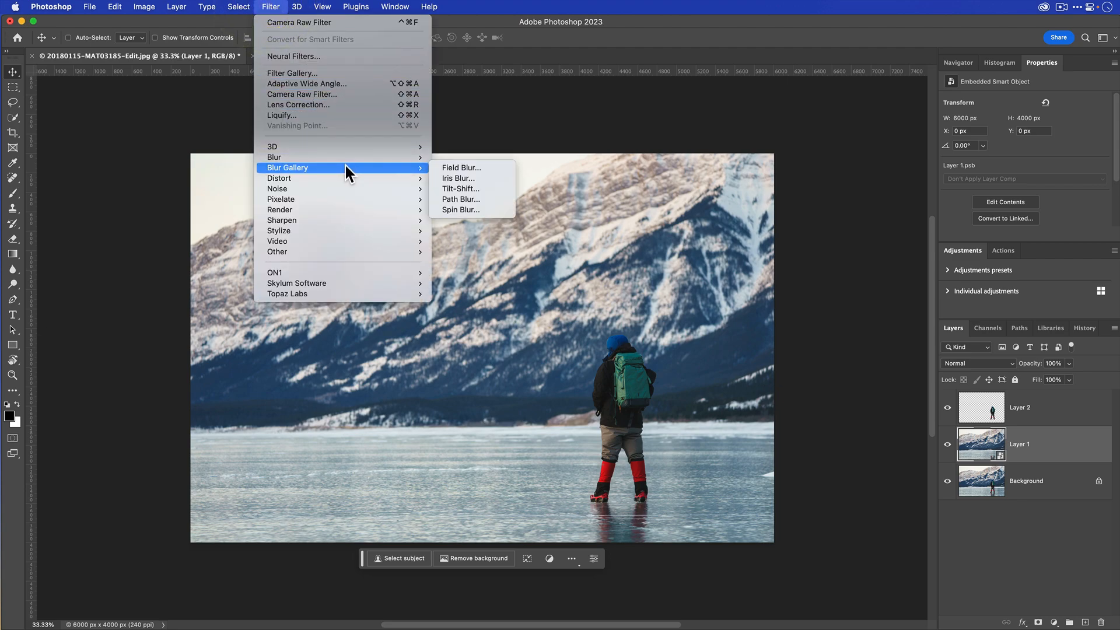
click(473, 199)
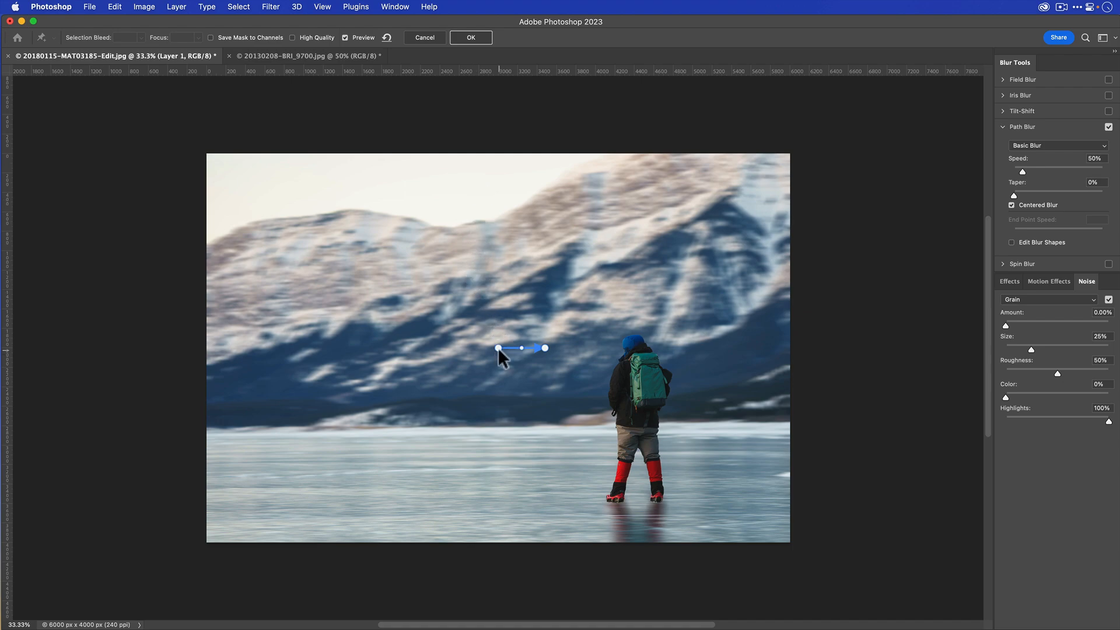
drag(497, 347, 262, 467)
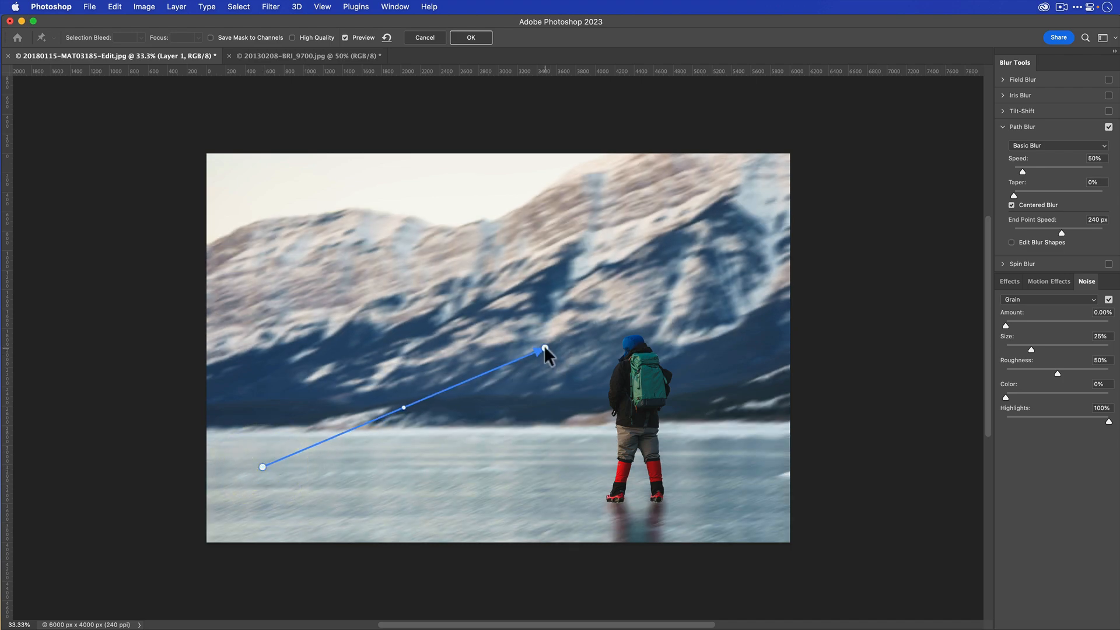
drag(544, 348, 745, 463)
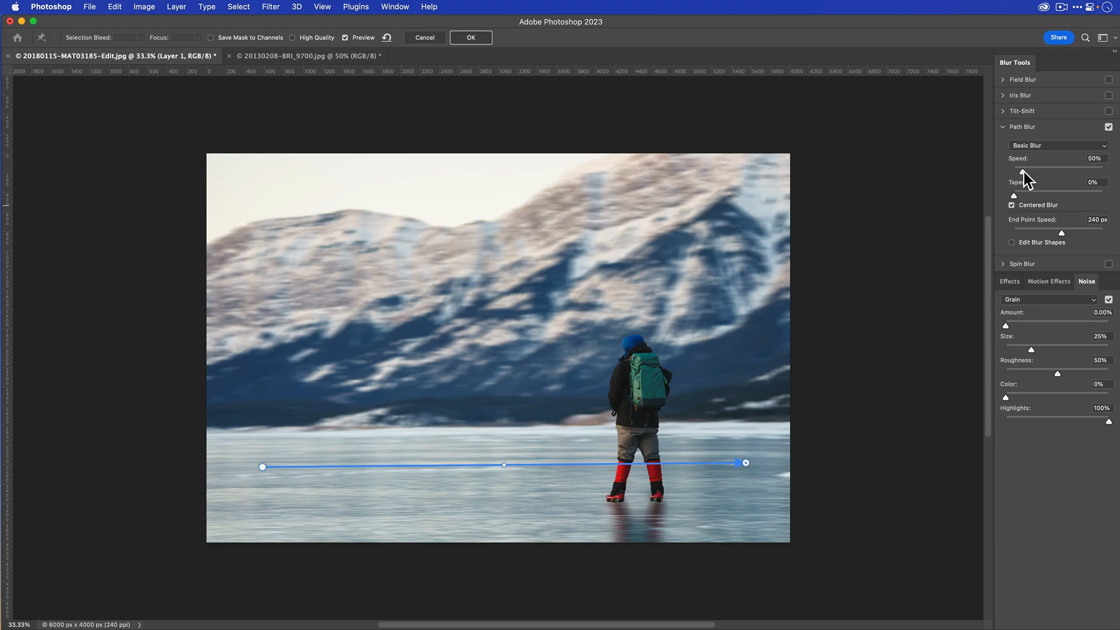
- Set the Path Blur speed to 415% and its taper to 14%
drag(1023, 170, 1084, 172)
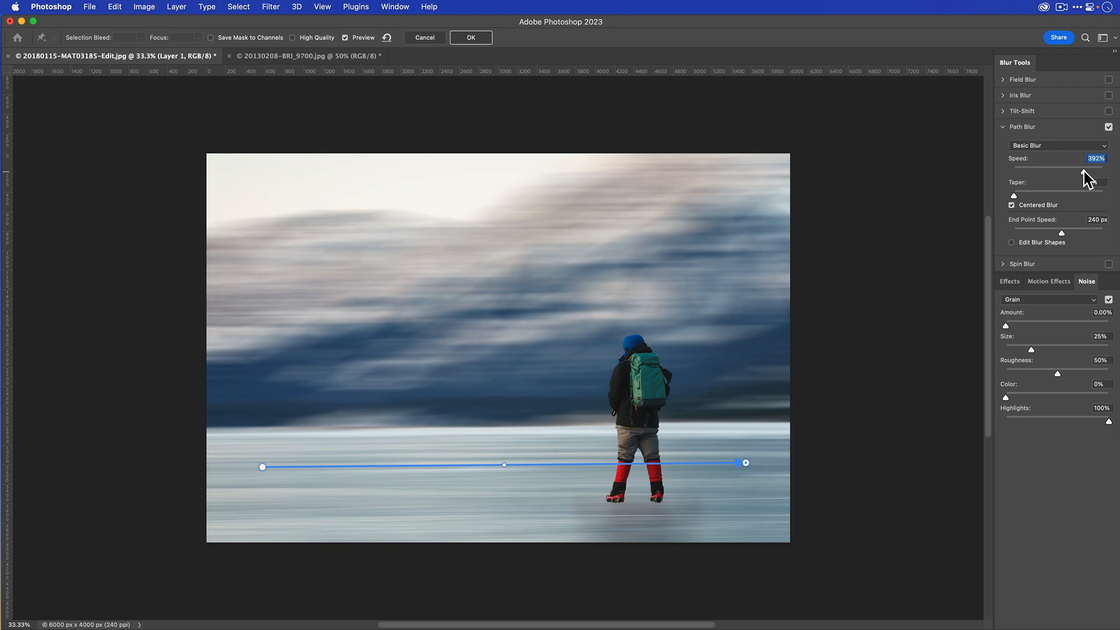
click(1088, 170)
drag(1014, 194, 1058, 195)
click(1070, 190)
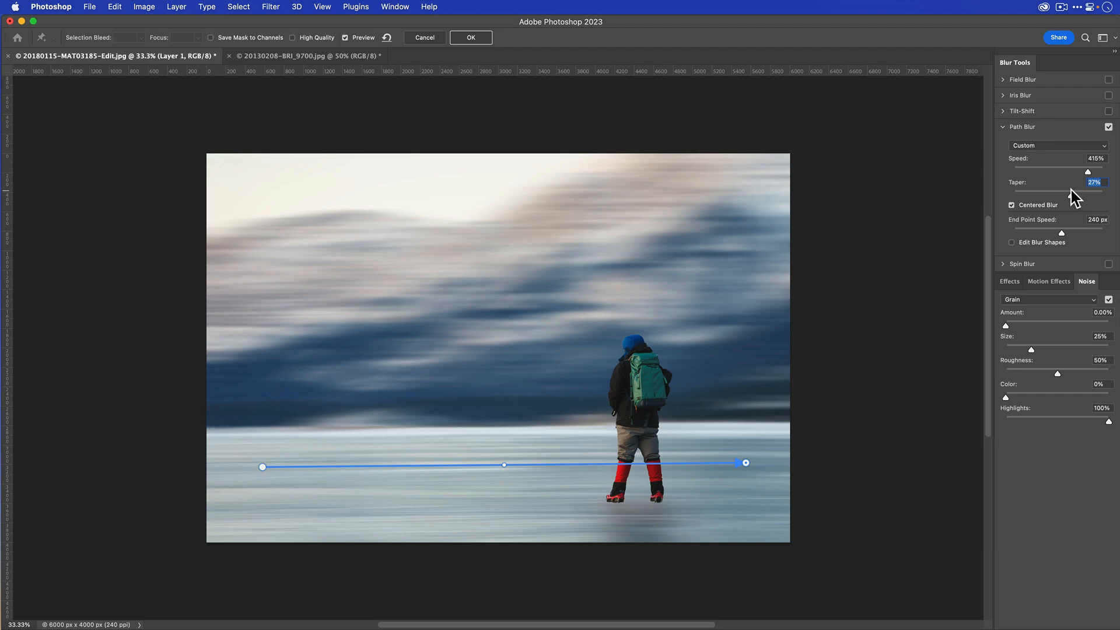
click(1038, 190)
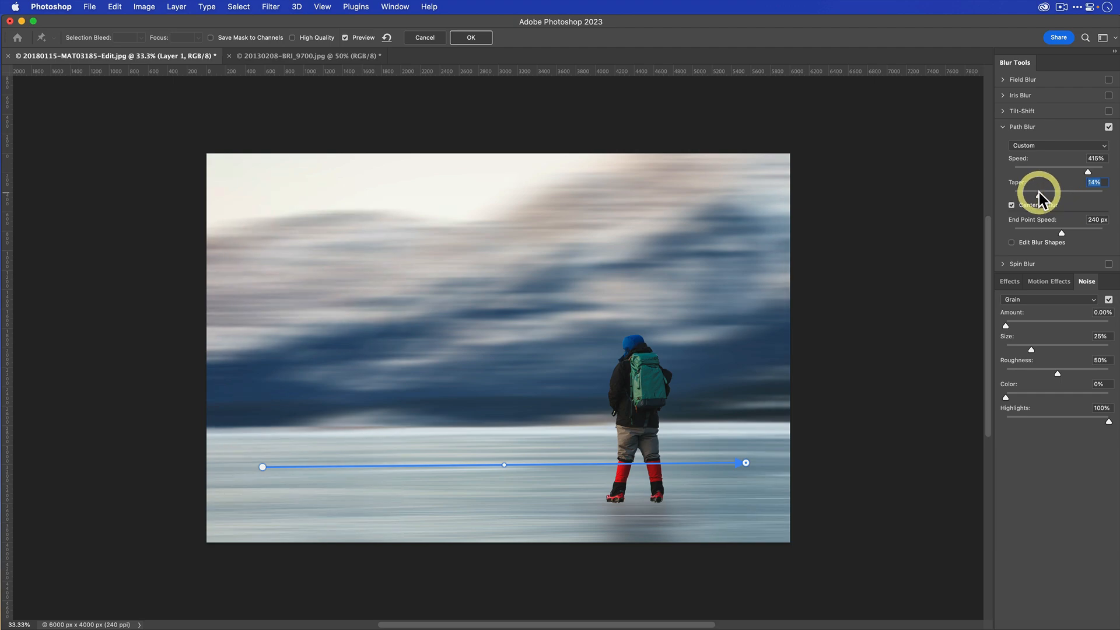
- Try several stronger taper amounts for the Path Blur and set the taper to 15%
click(1052, 192)
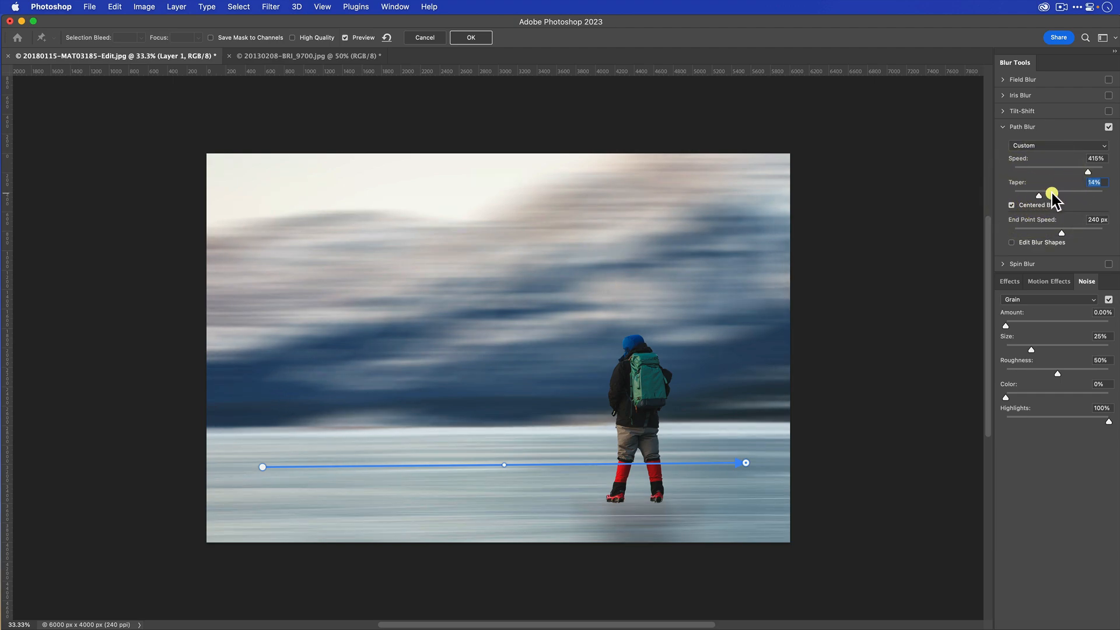
click(1060, 193)
click(1080, 194)
click(1054, 193)
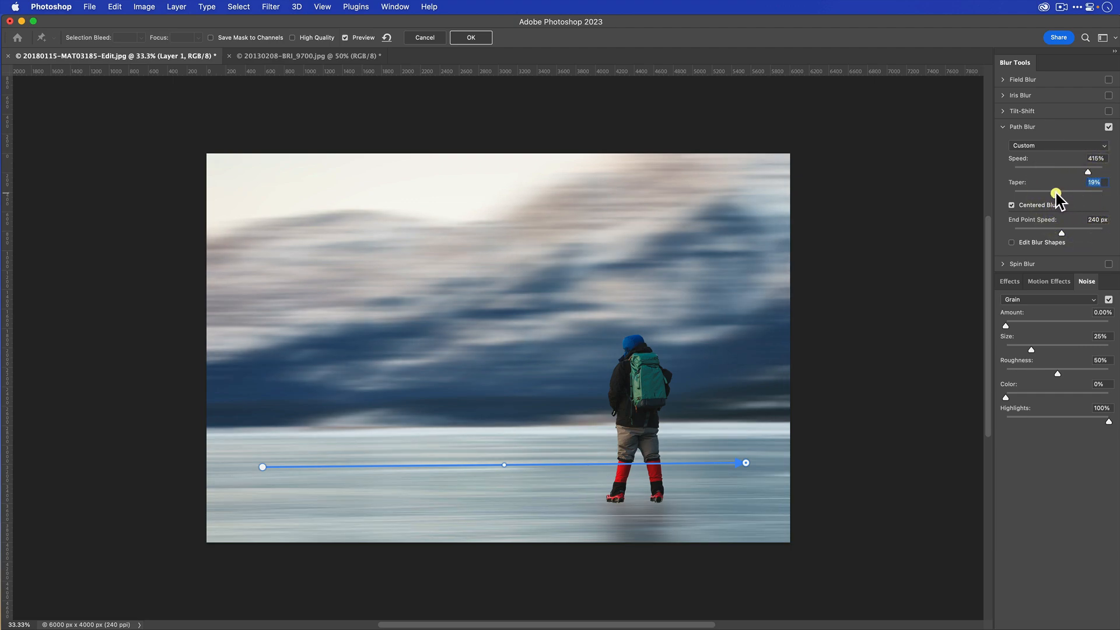
click(1040, 193)
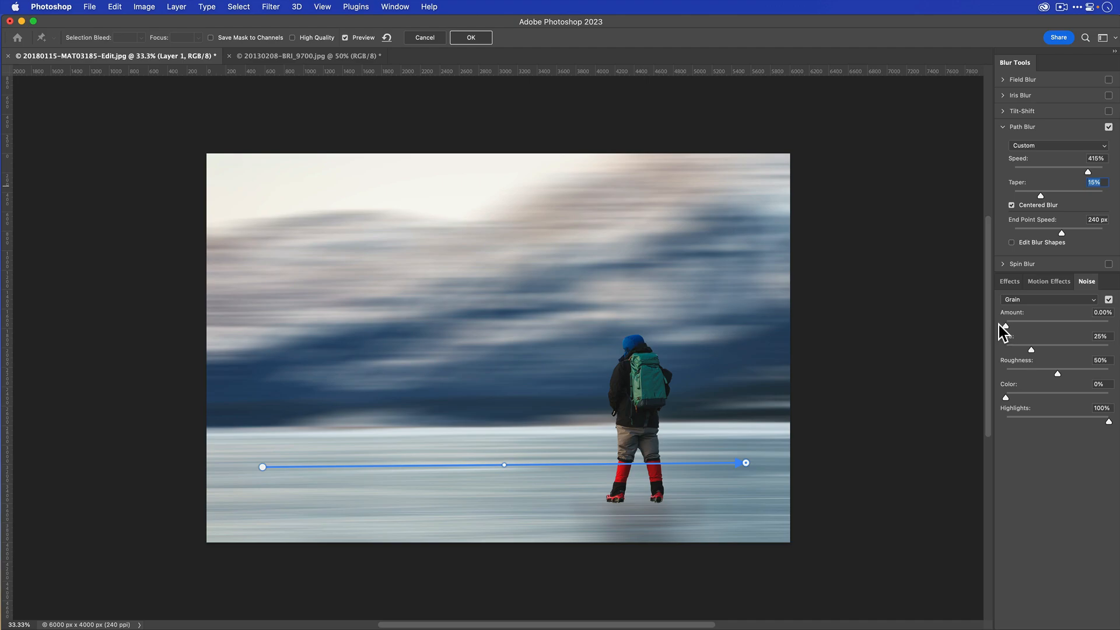
- Add grain noise at 6.21% to the blurred background and apply the Path Blur
key(super+equal)
key(super+equal)
key(super+equal)
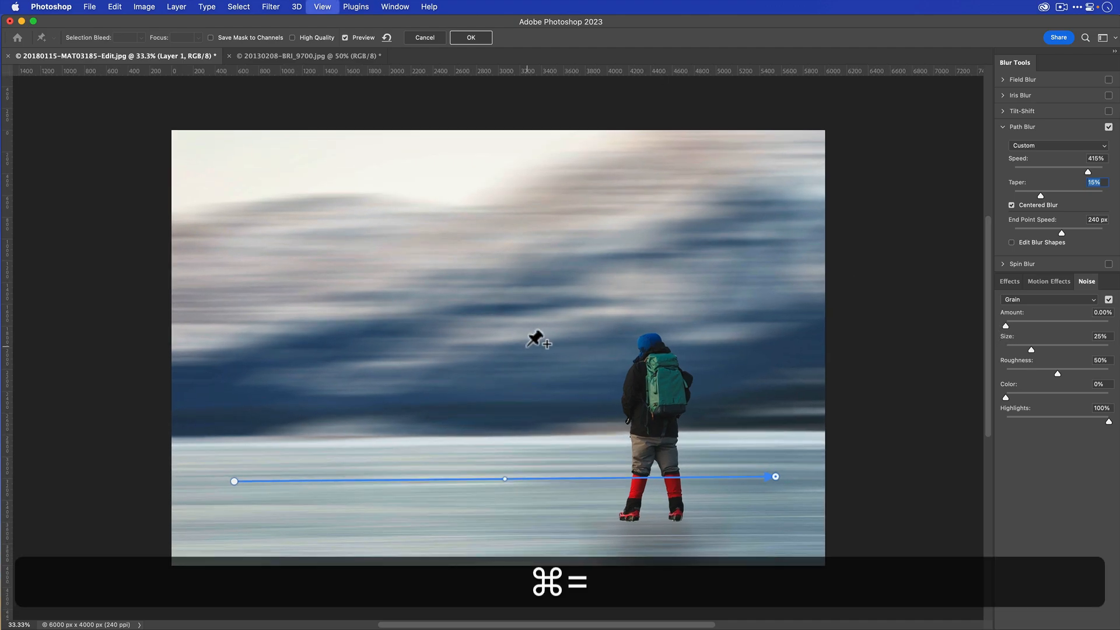
key(super+equal)
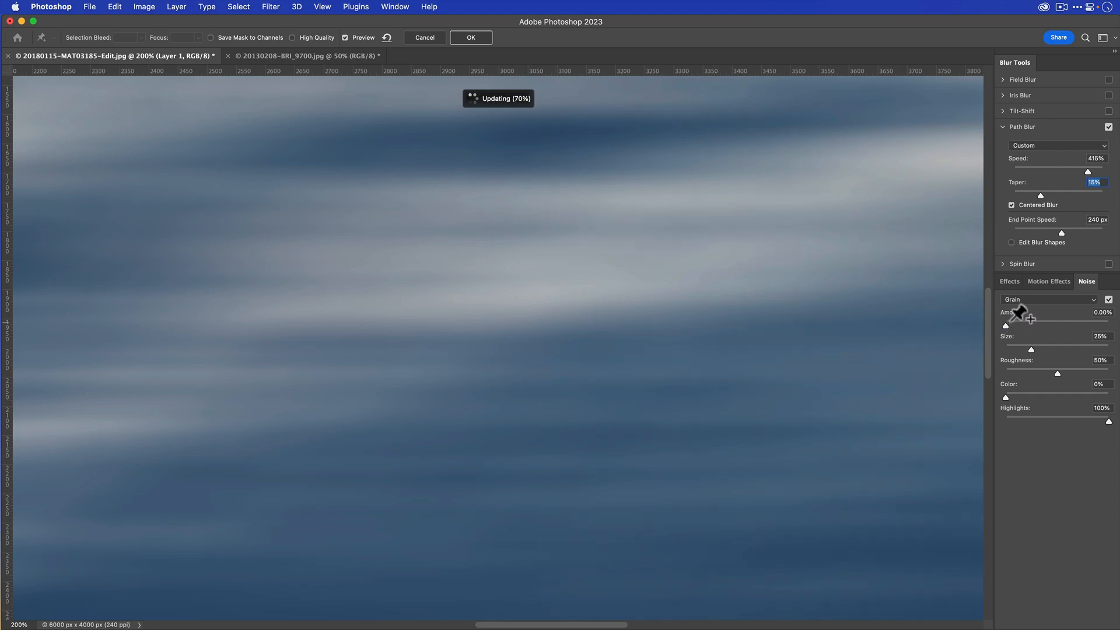
drag(1005, 328, 1011, 325)
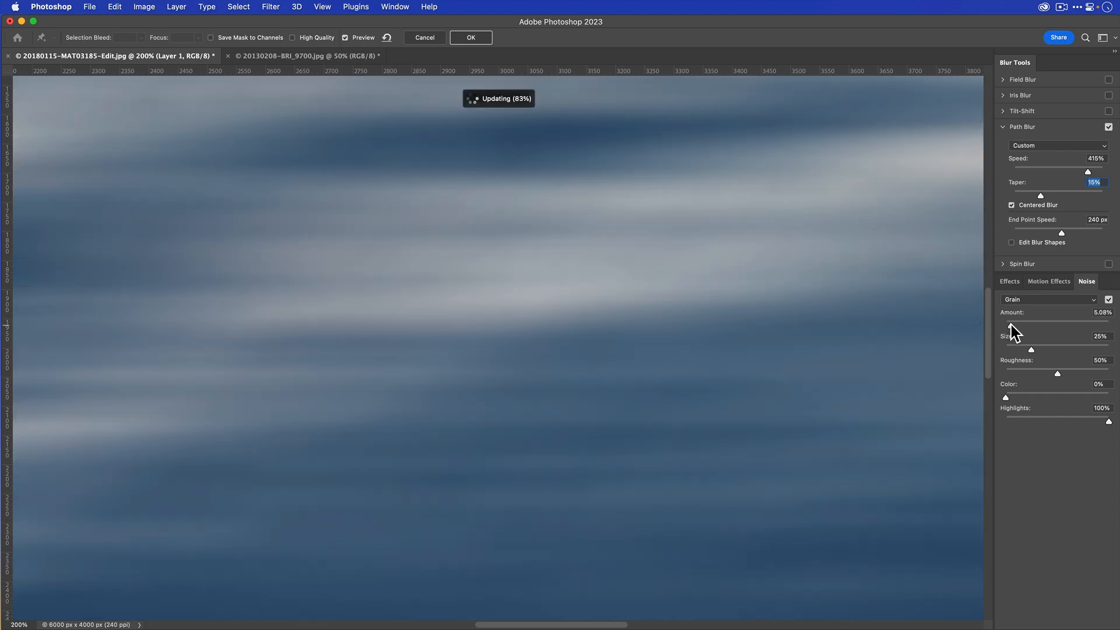
click(1011, 327)
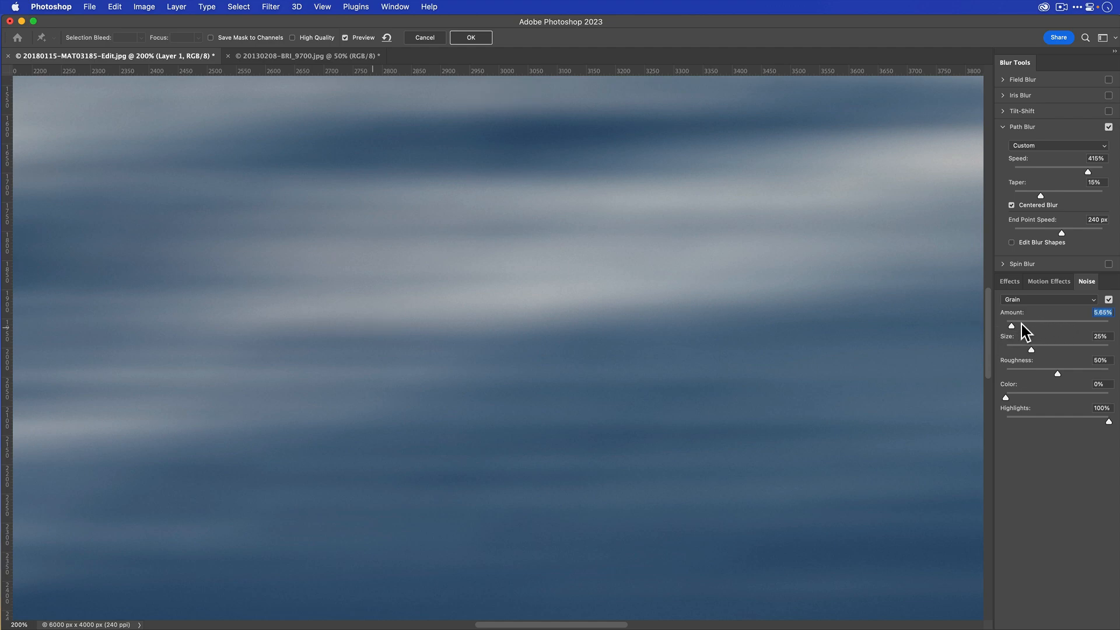
drag(1021, 324, 1026, 324)
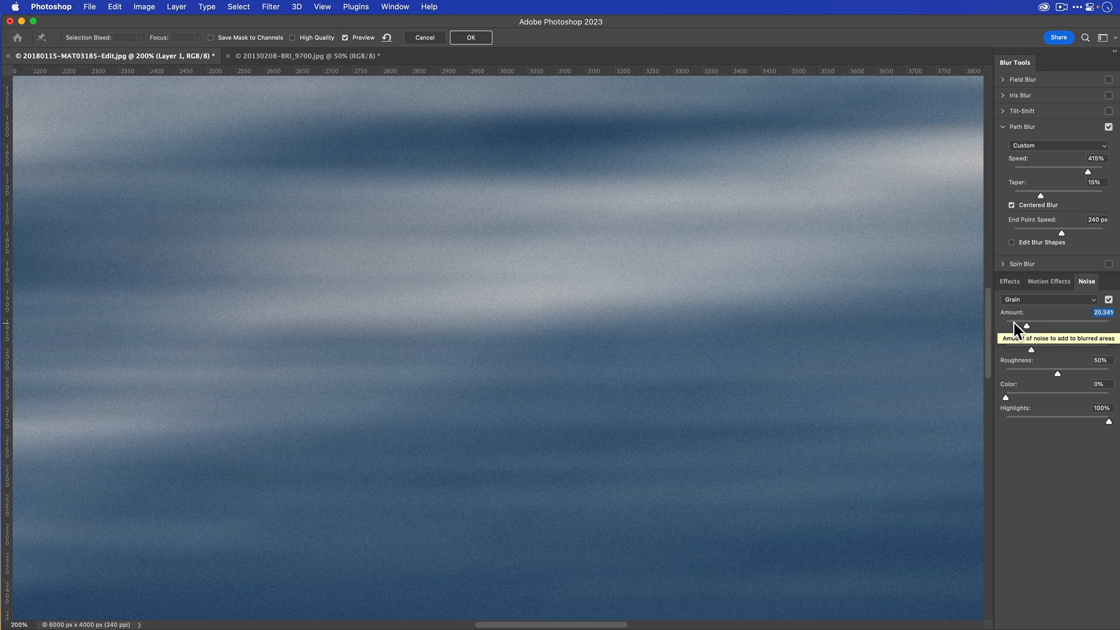
click(1011, 322)
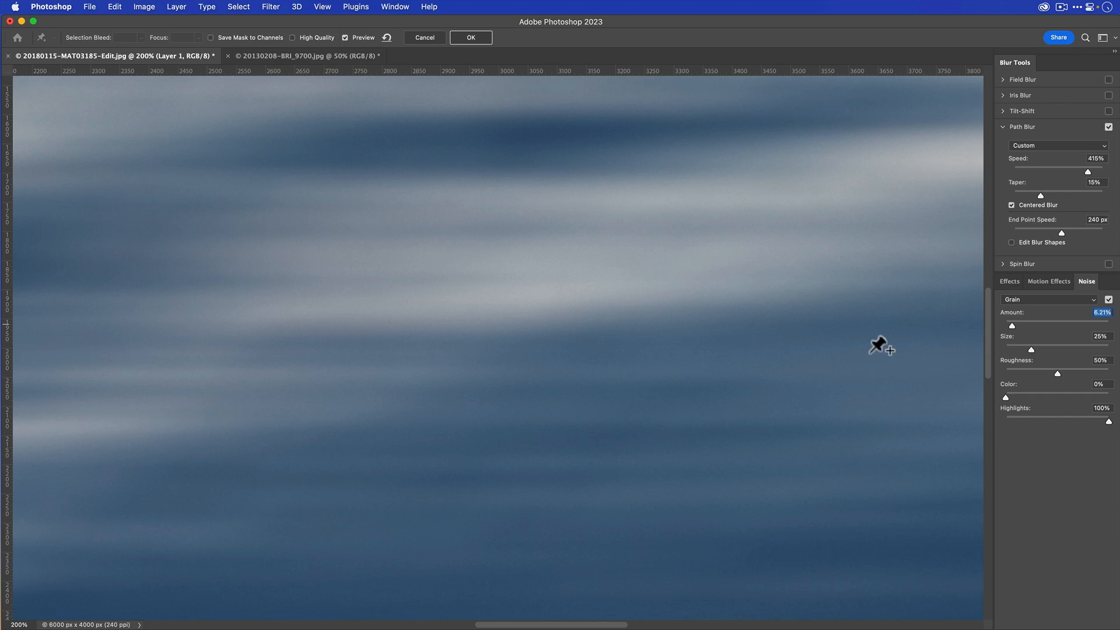
key(super+0)
key(super+minus)
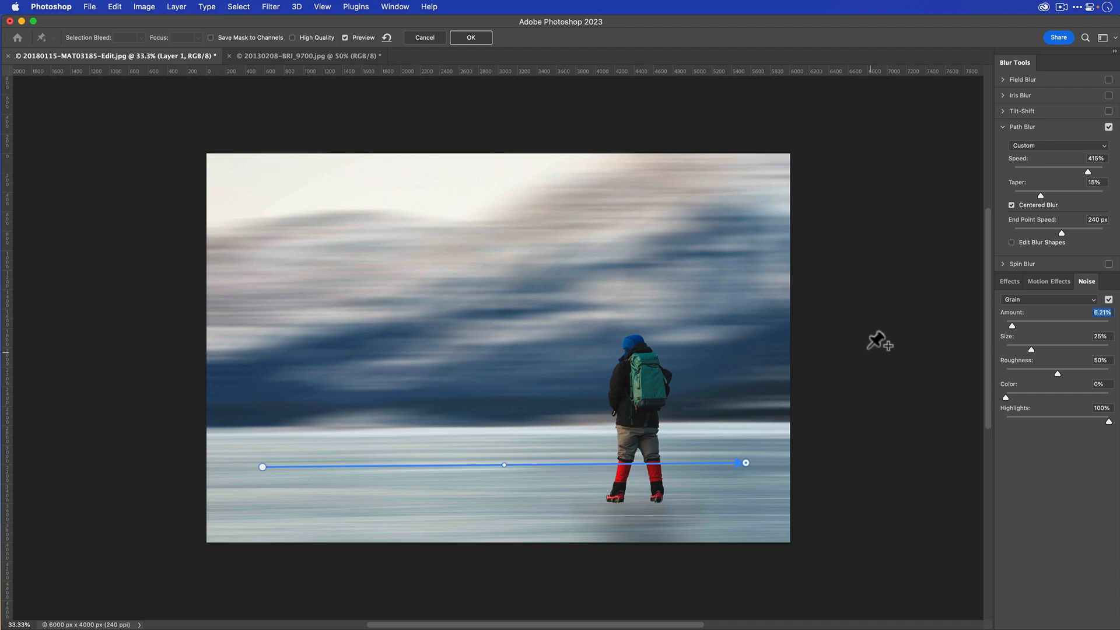
click(470, 38)
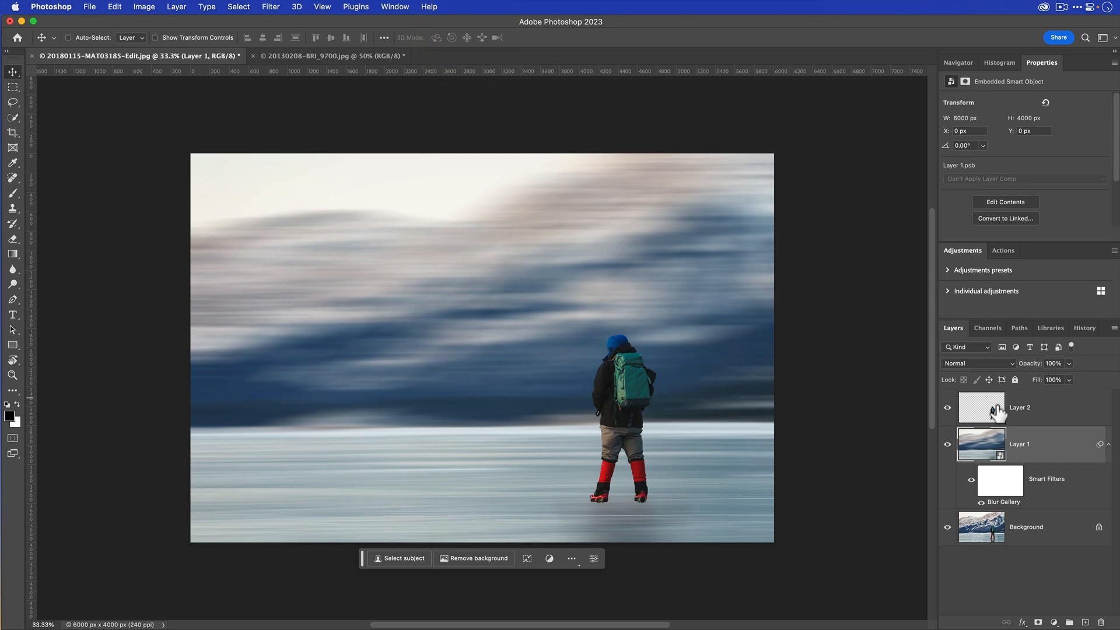
- Compare the image with and without the blurred Layer 1 by toggling that layer's visibility
click(947, 445)
click(947, 445)
click(947, 445)
click(947, 445)
click(947, 445)
click(947, 445)
click(947, 445)
click(948, 445)
- Add a layer mask to Layer 1 and set the soft black brush to 12% opacity
click(1039, 622)
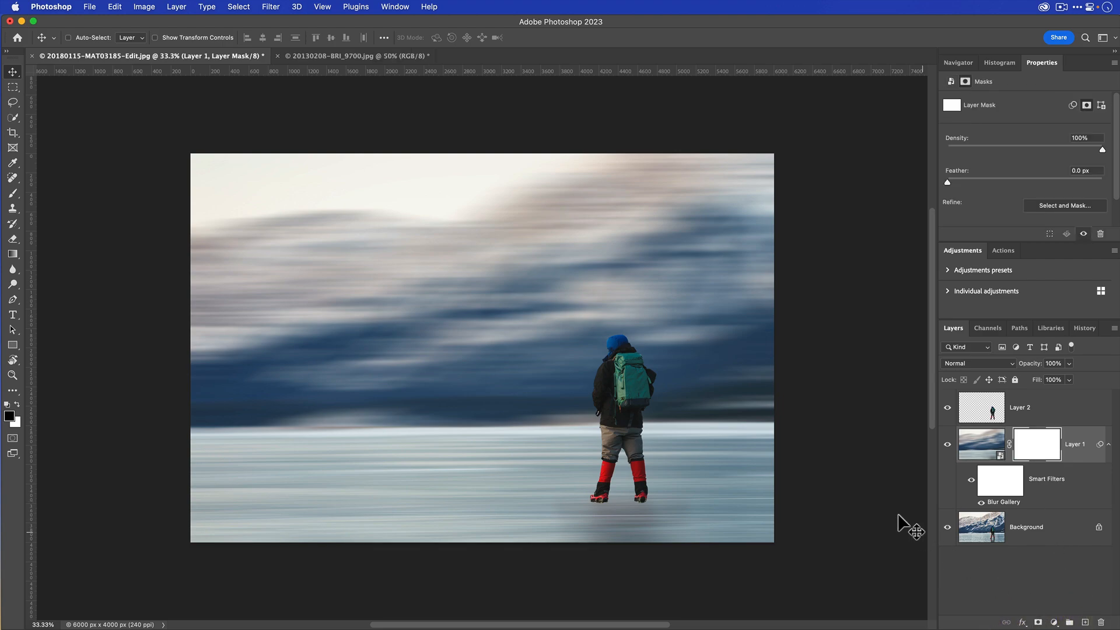
key(b)
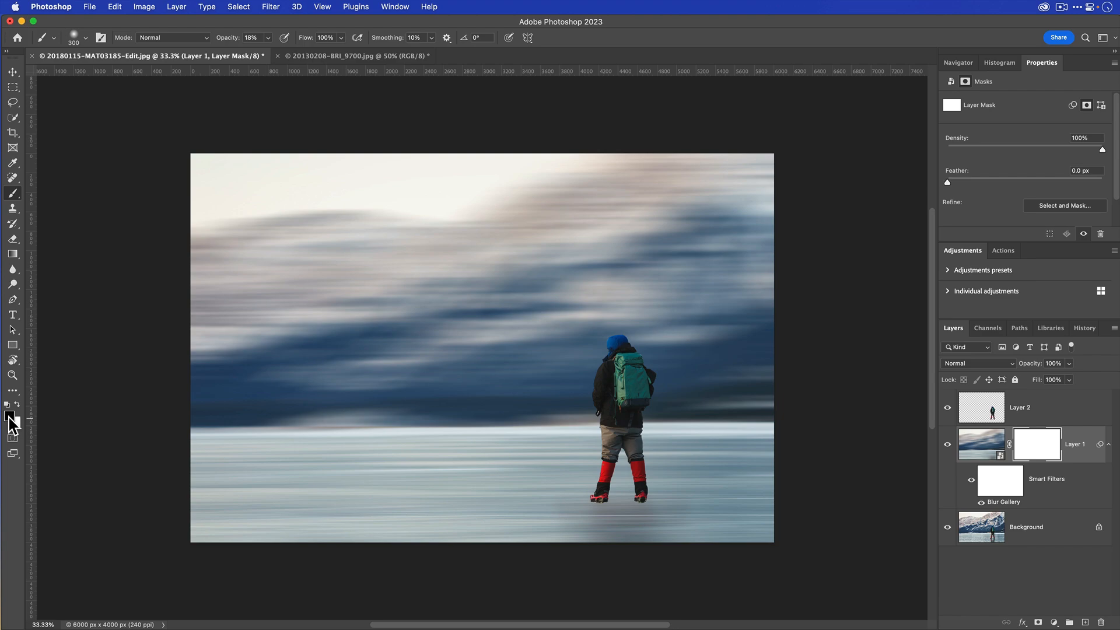
click(268, 37)
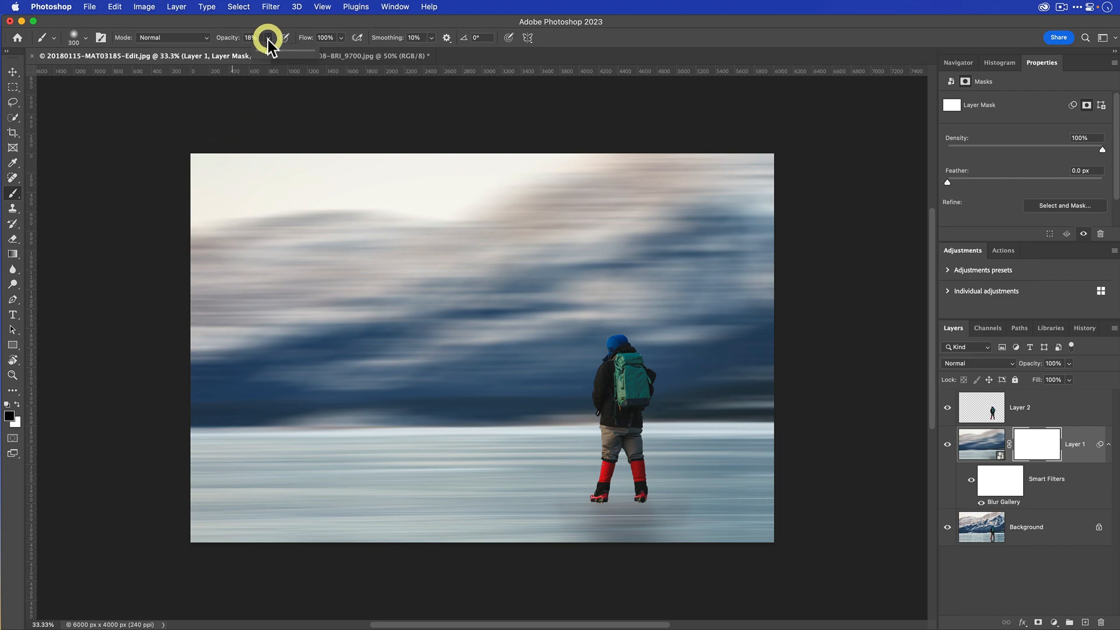
drag(268, 52, 264, 51)
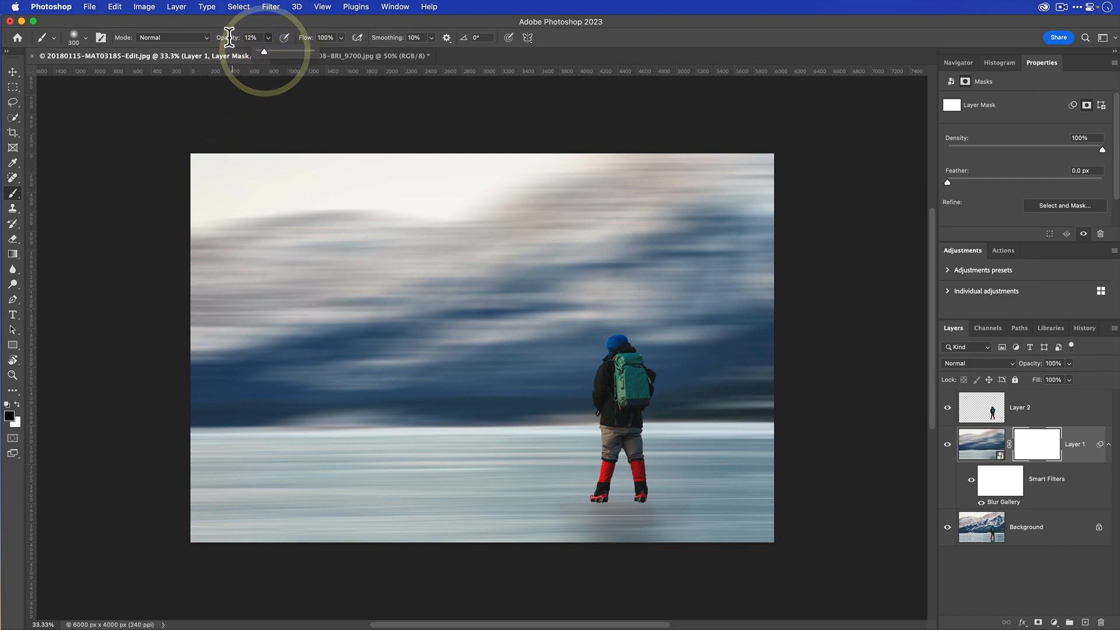
click(74, 37)
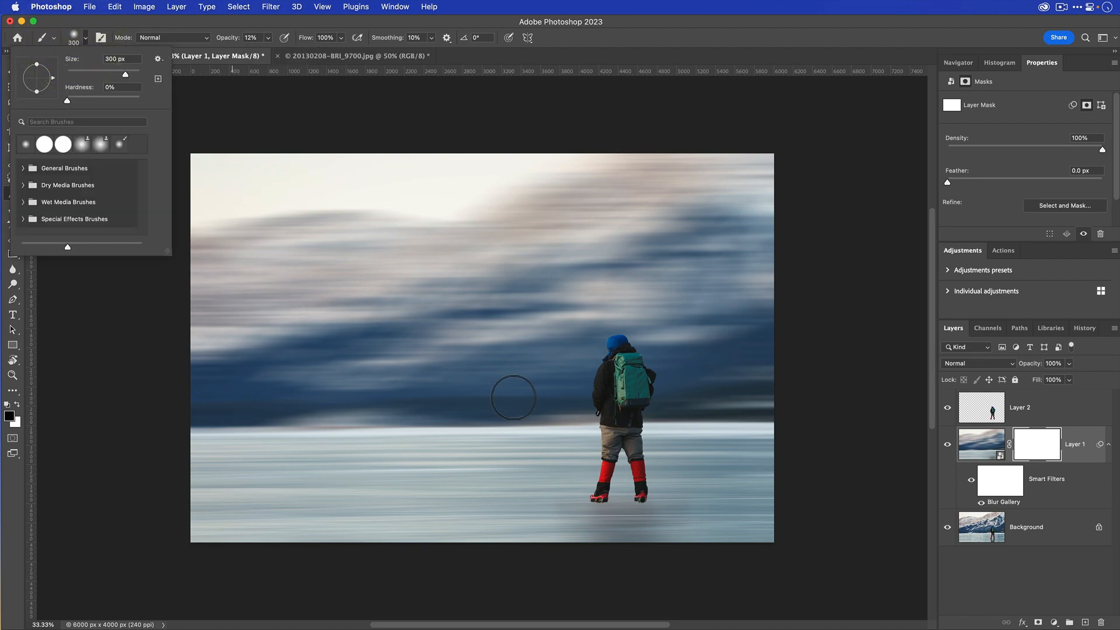
click(103, 365)
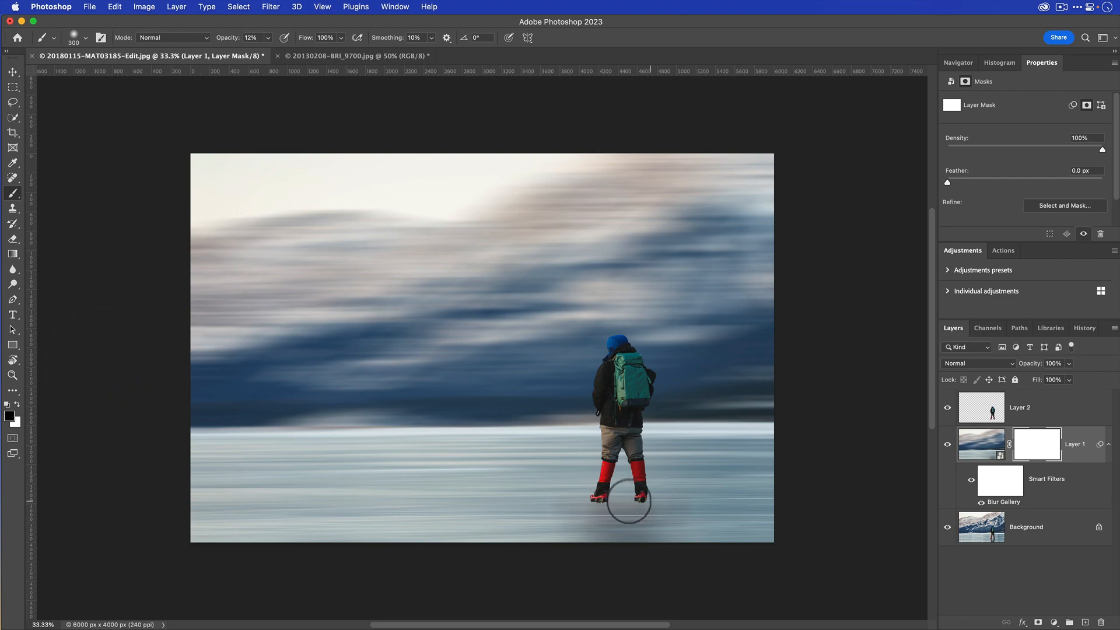
- Paint black on Layer 1's mask below and around the hiker's boots to reveal the original reflection, using a smaller brush close to the boots
drag(600, 506, 603, 535)
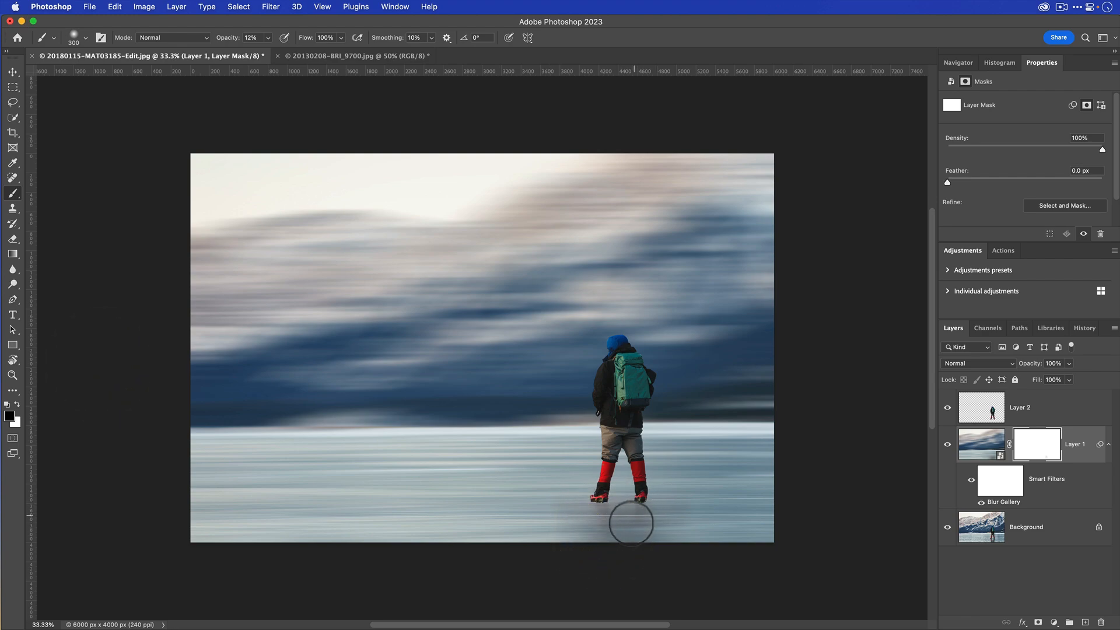
click(631, 525)
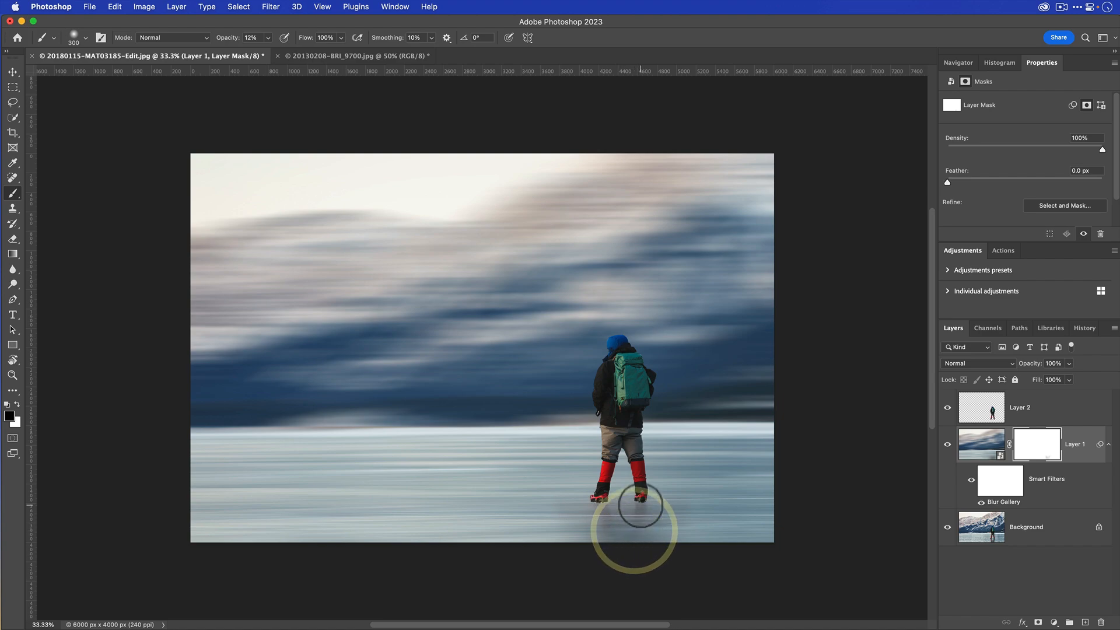
click(642, 536)
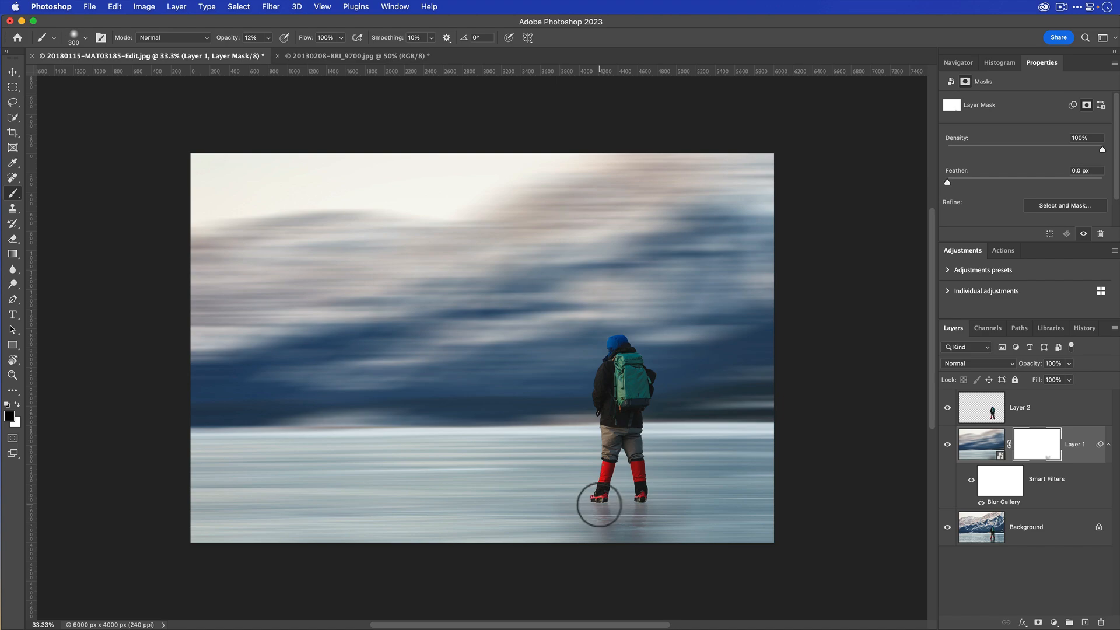
key(bracketleft)
key(bracketleft)
key(bracketleft)
key(bracketleft)
key(bracketleft)
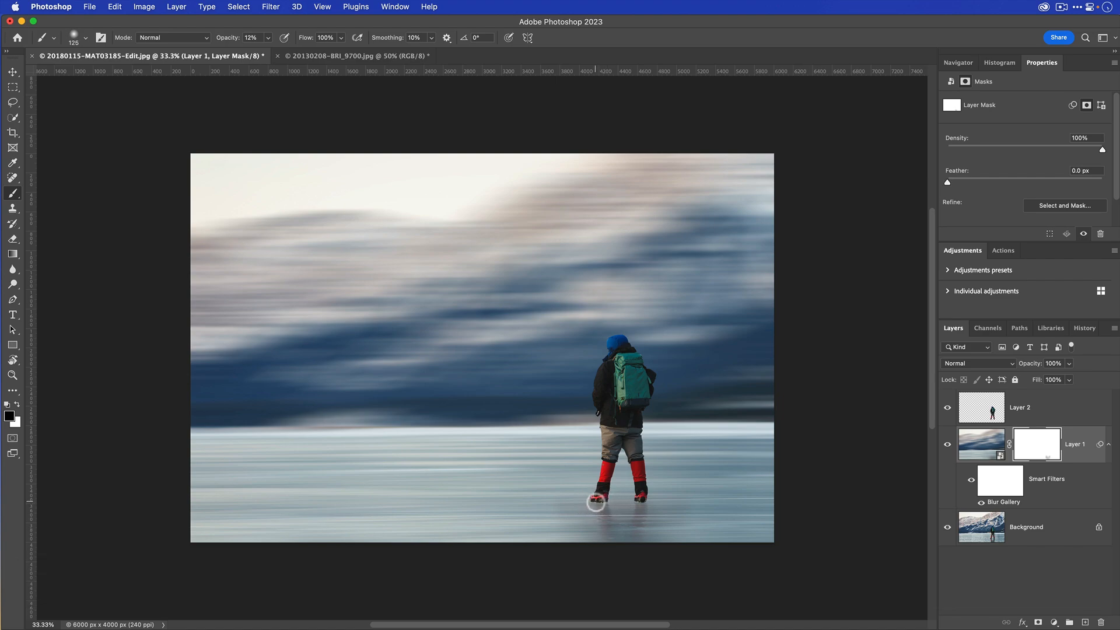
click(604, 501)
click(643, 502)
- Paint white with a 150 px brush on Layer 1's mask around the boot reflections to restore some blur on the ice
key(bracketright)
key(x)
click(593, 522)
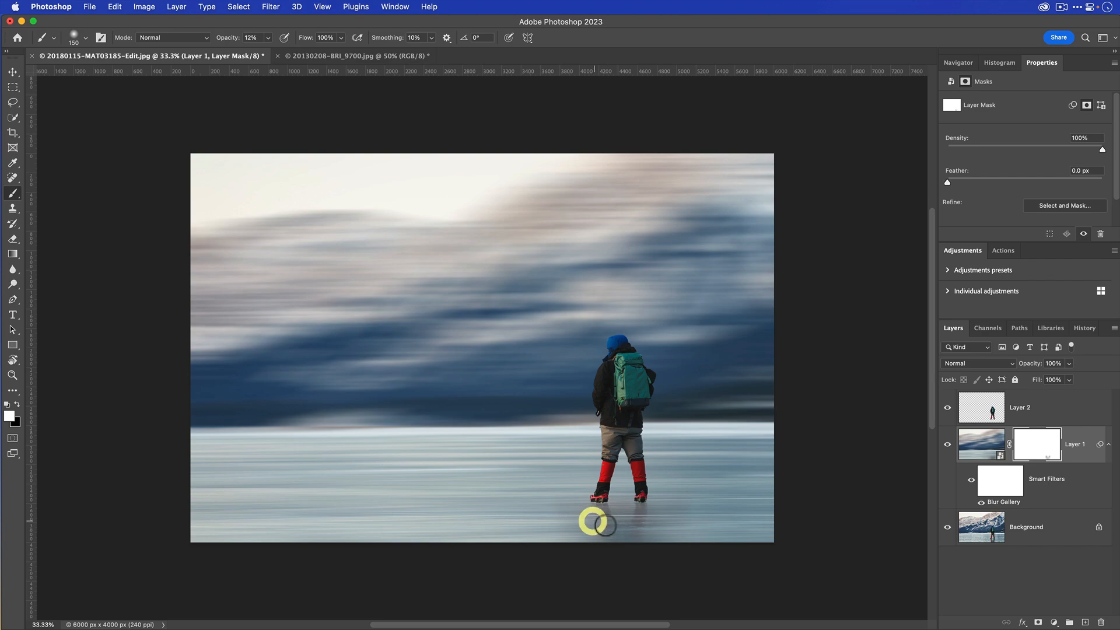
click(639, 526)
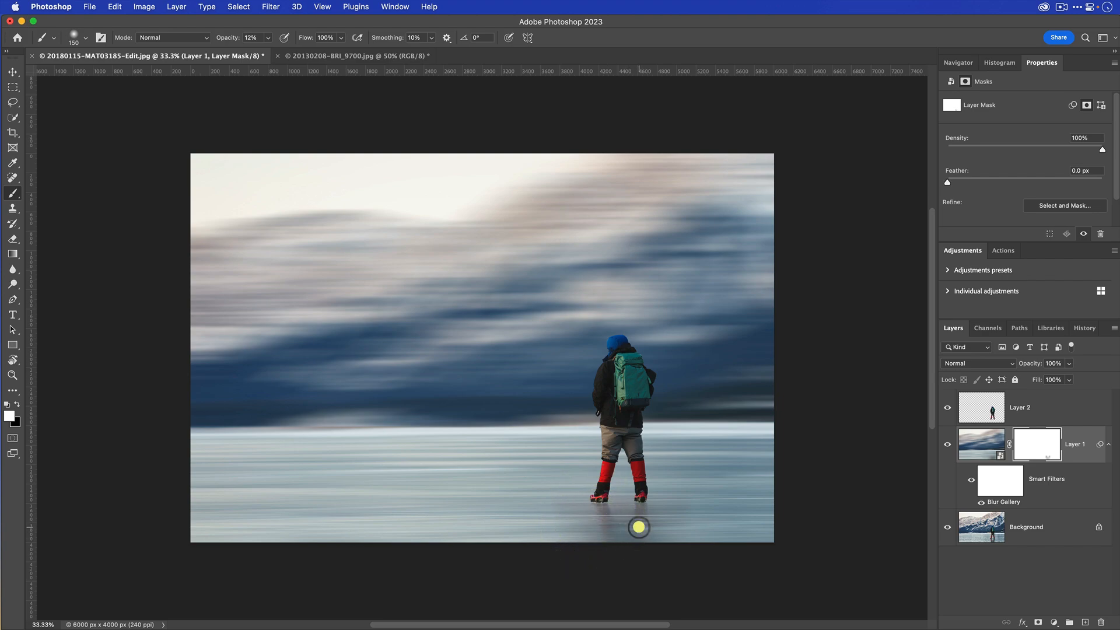
click(605, 519)
click(607, 522)
click(590, 514)
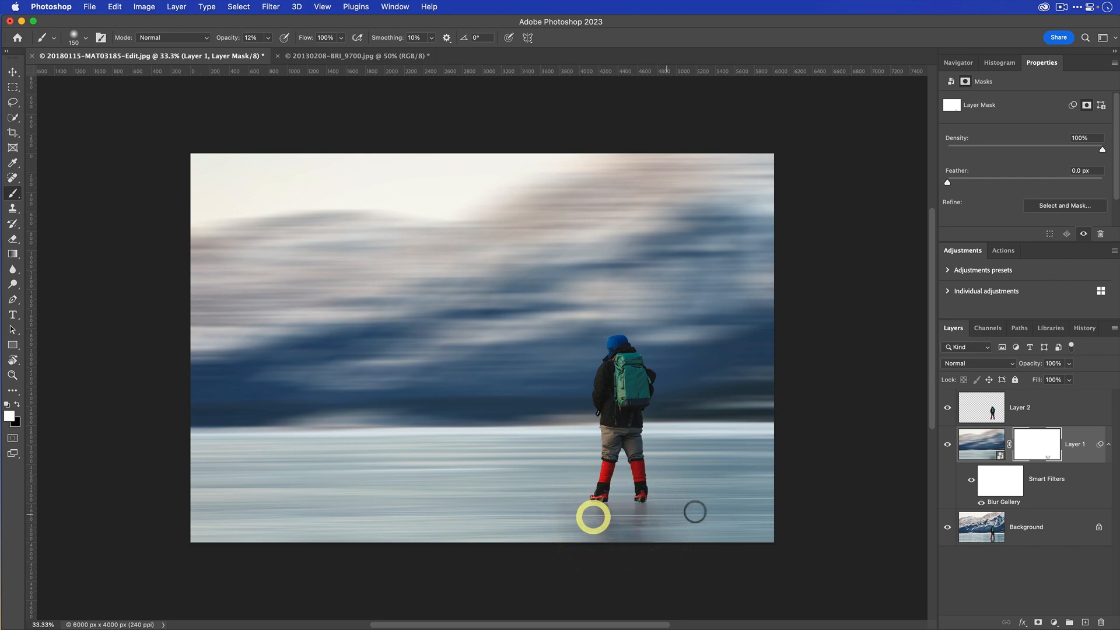
- Paint black again on Layer 1's mask over the reflection of both legs near the image's lower edge
key(x)
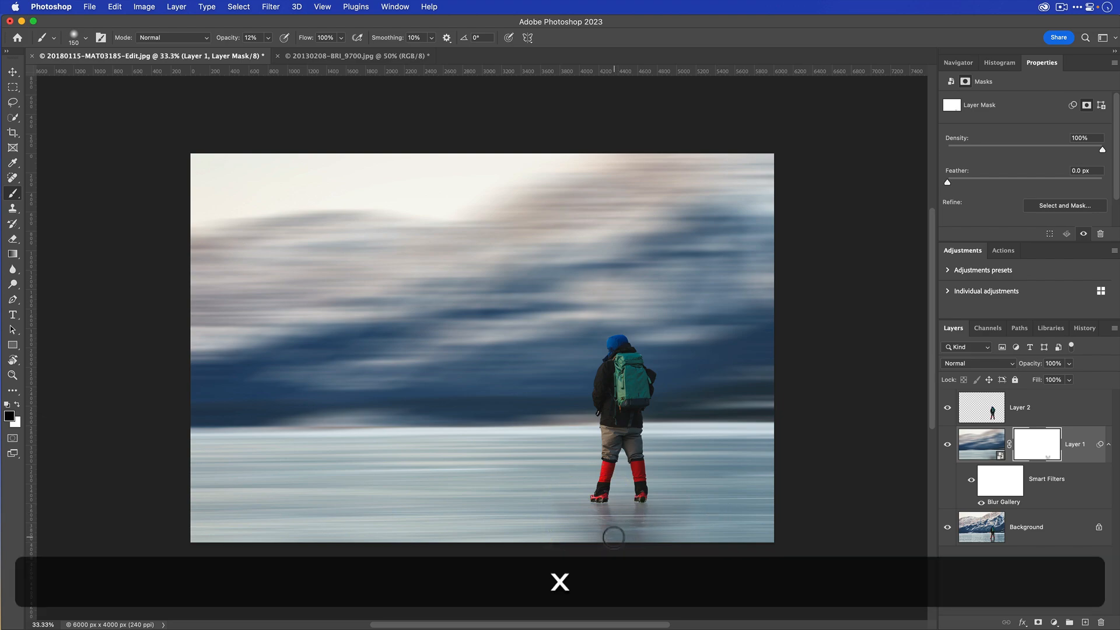
click(635, 532)
click(603, 529)
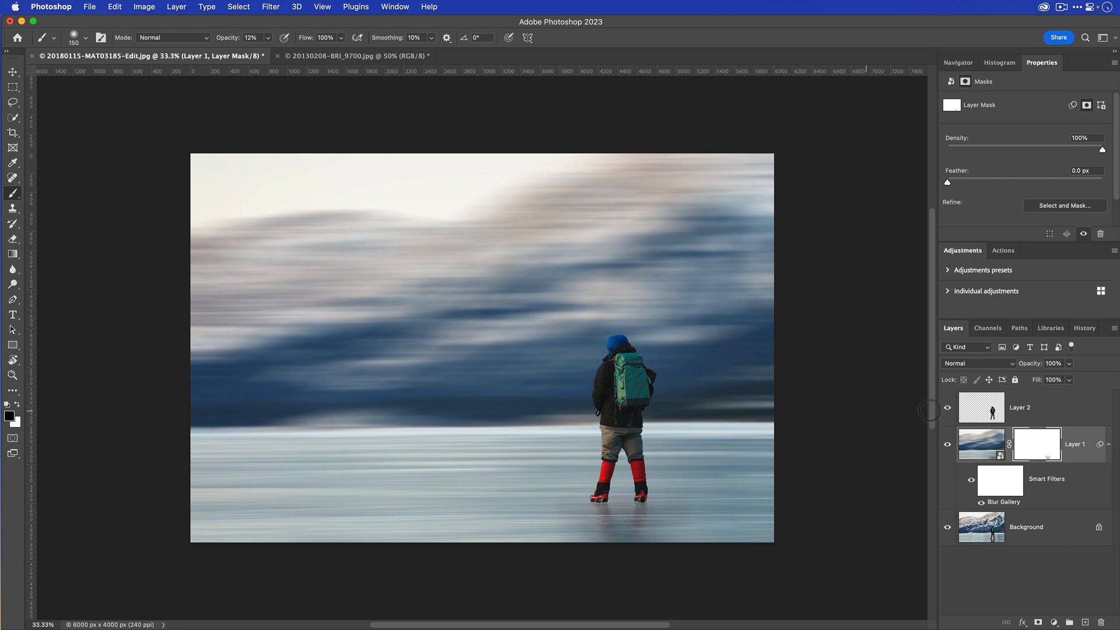
- Stamp all visible layers into a new layer above Layer 2 and hide every layer beneath it
click(1065, 412)
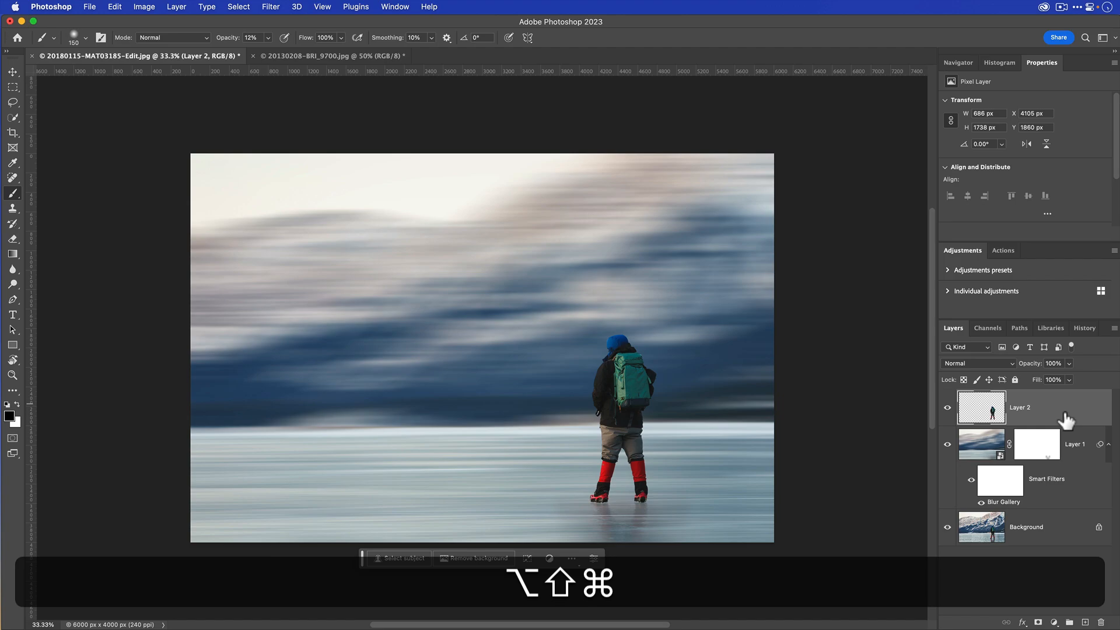
key(alt+shift+super+e)
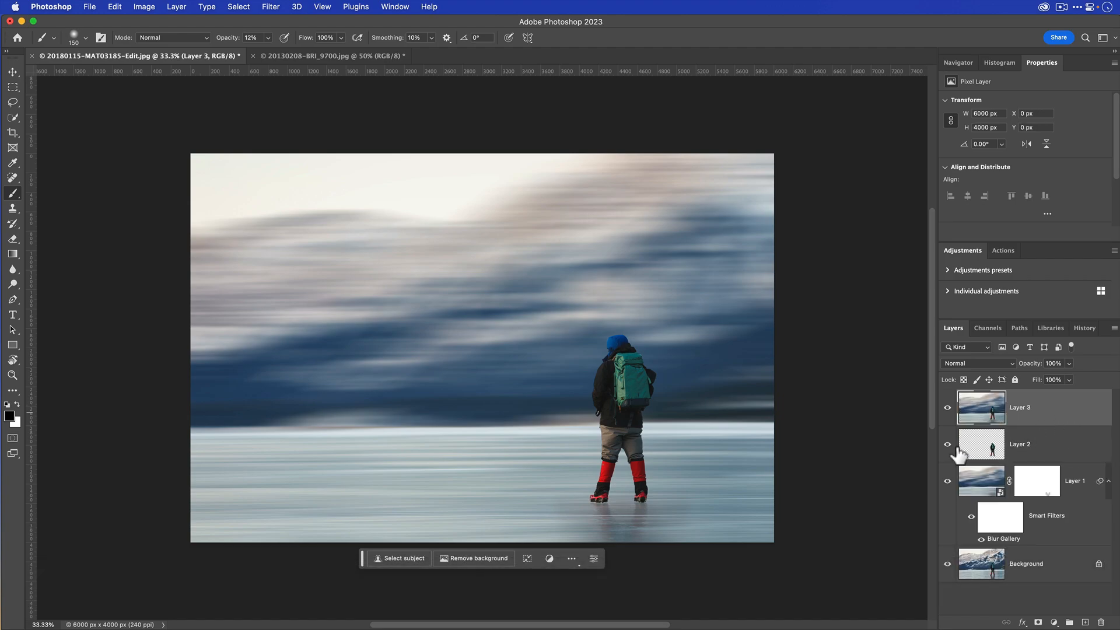
drag(947, 445, 946, 598)
- Convert the merged Layer 3 to a smart object and open it in the Camera Raw Filter
right_click(1059, 416)
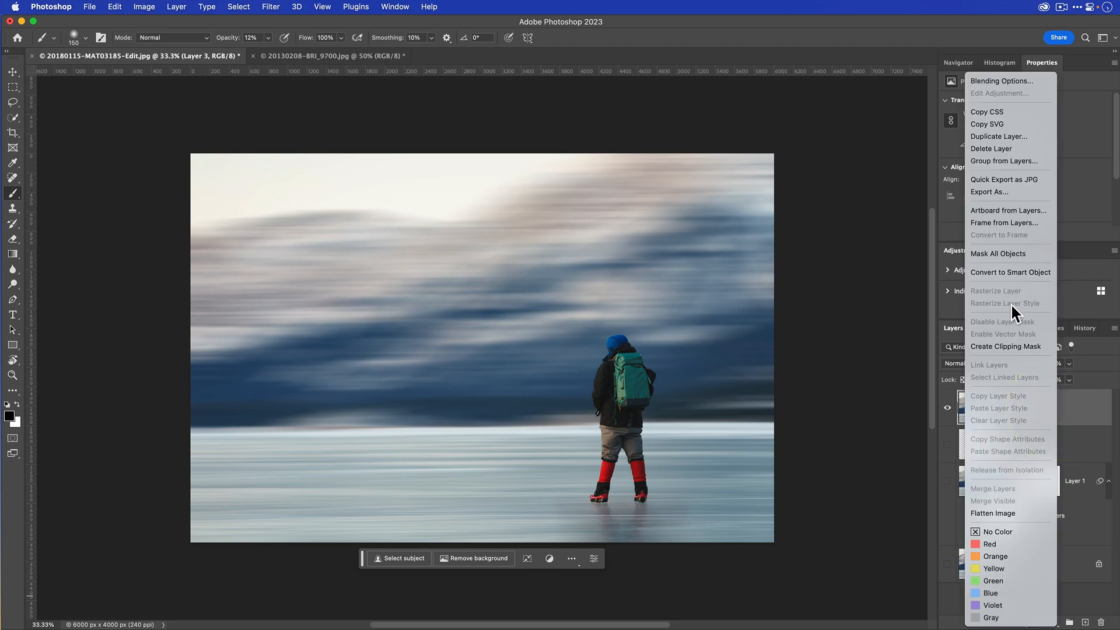
click(1012, 271)
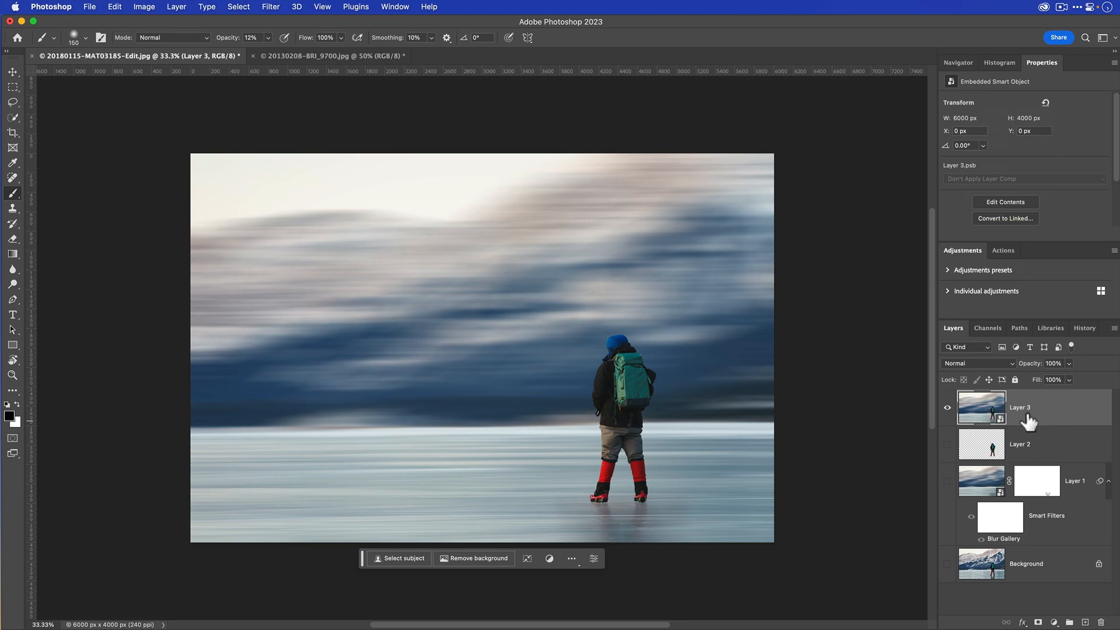
click(272, 7)
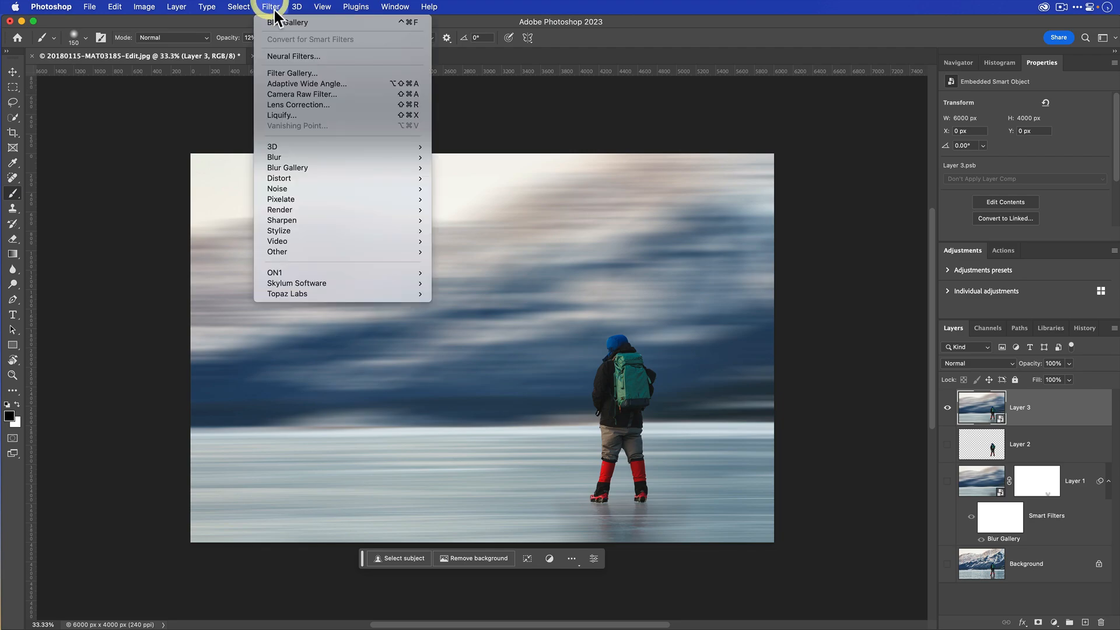
click(313, 94)
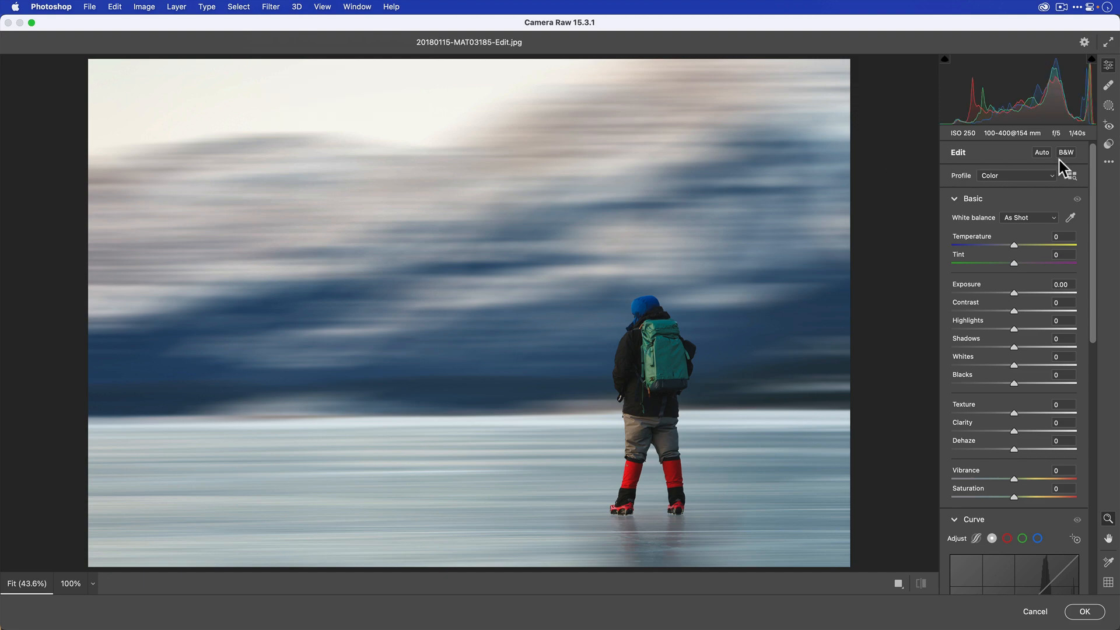
- Apply the Subtle Scene Enhancer preset from the Landscape AI v3 - Full Scene group at 54, and return to the Edit settings
click(1108, 145)
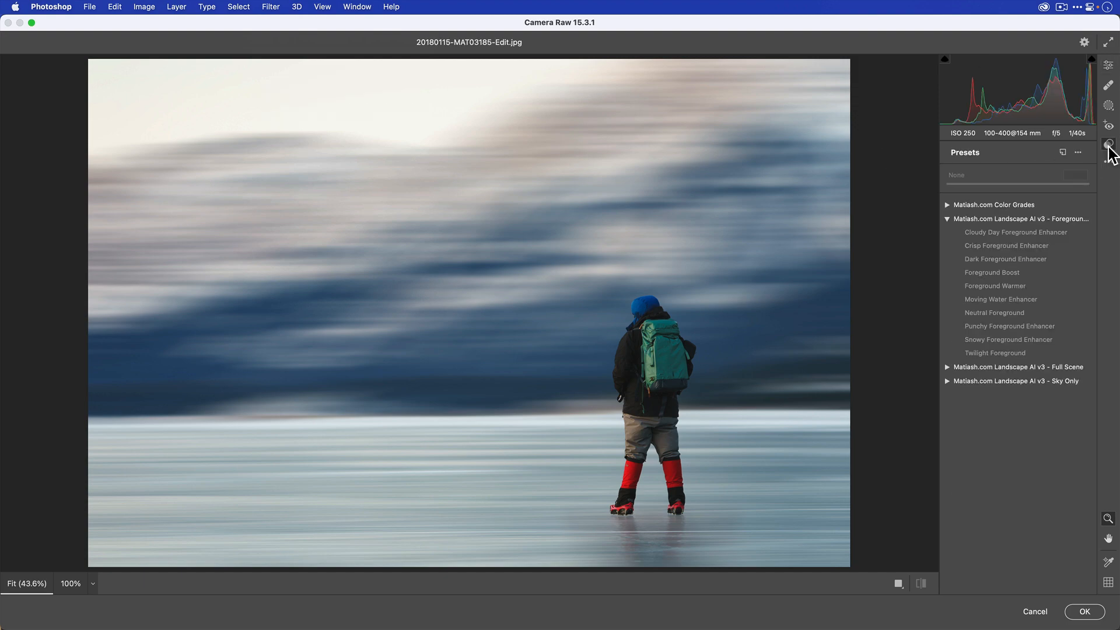
click(946, 220)
click(946, 233)
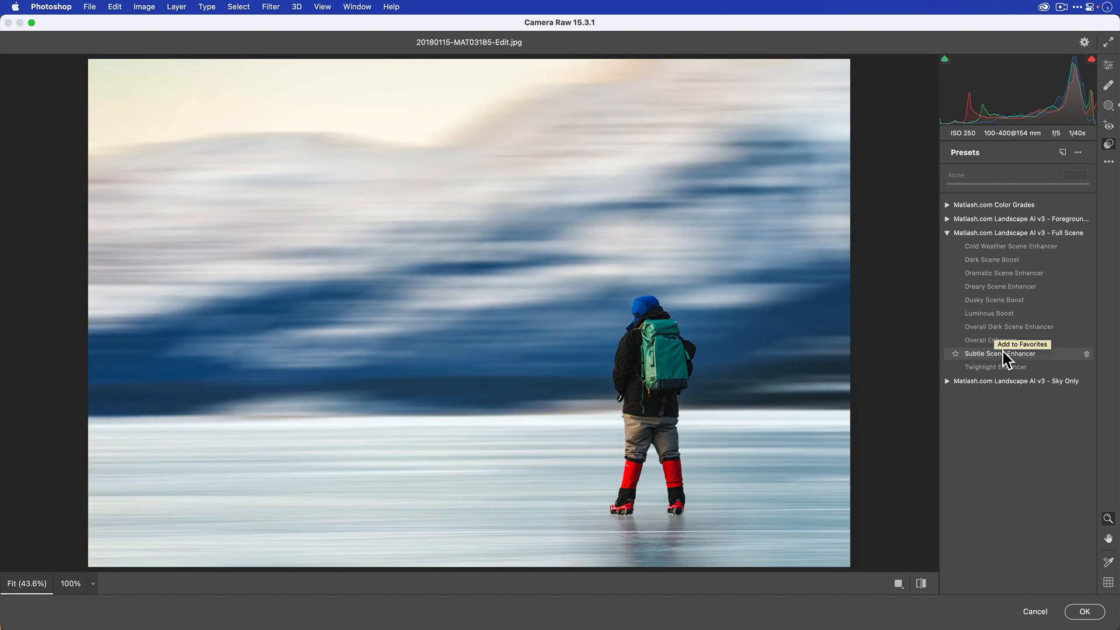
click(1003, 354)
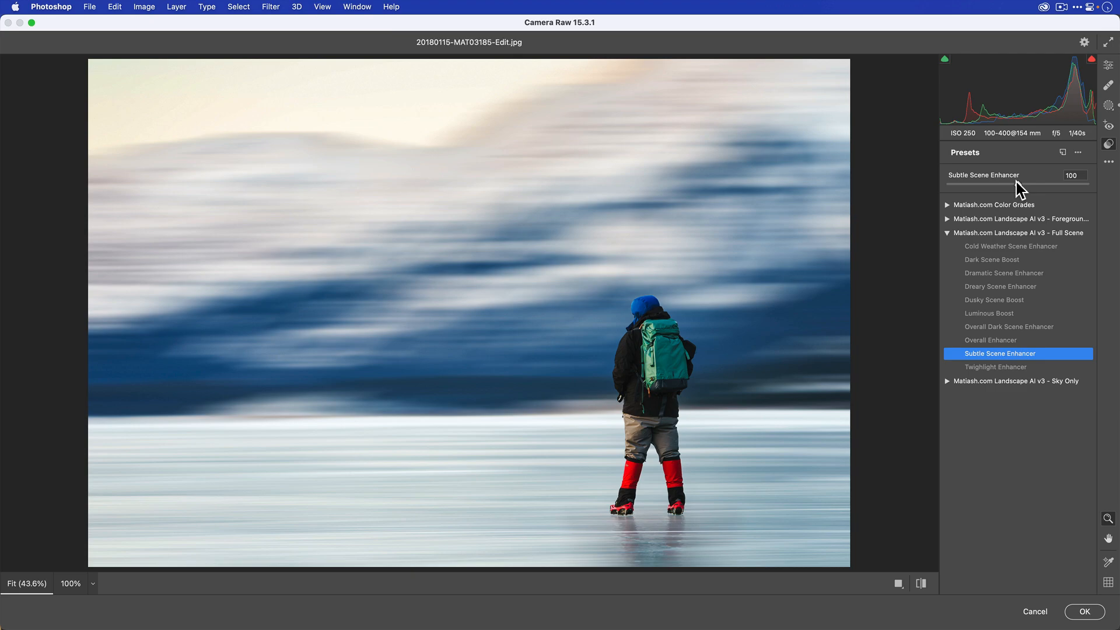
drag(1016, 182, 985, 183)
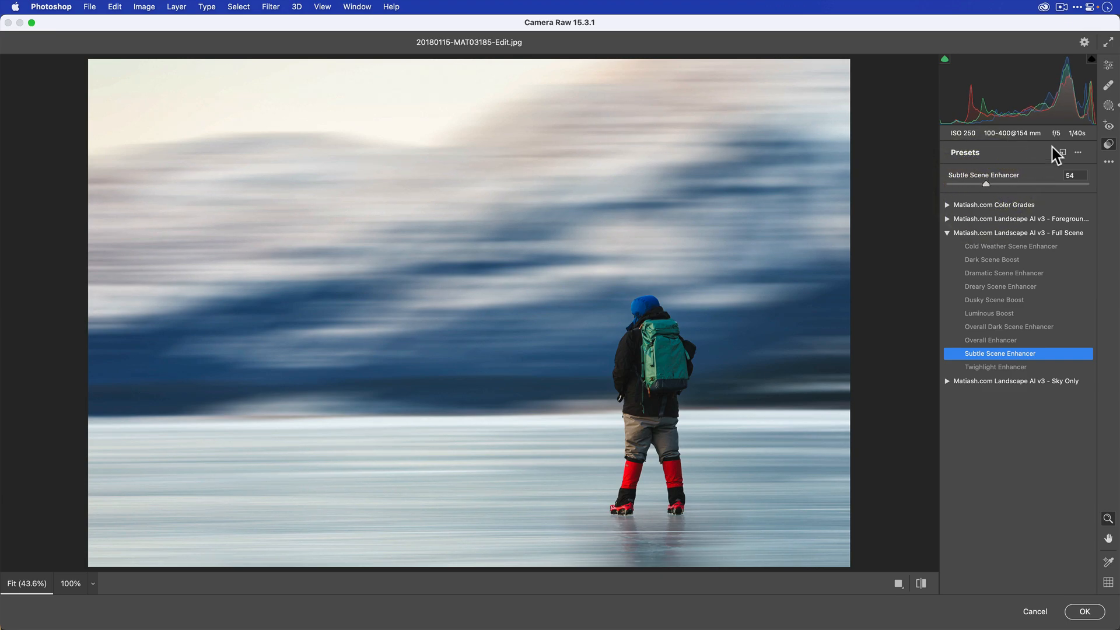
click(1107, 66)
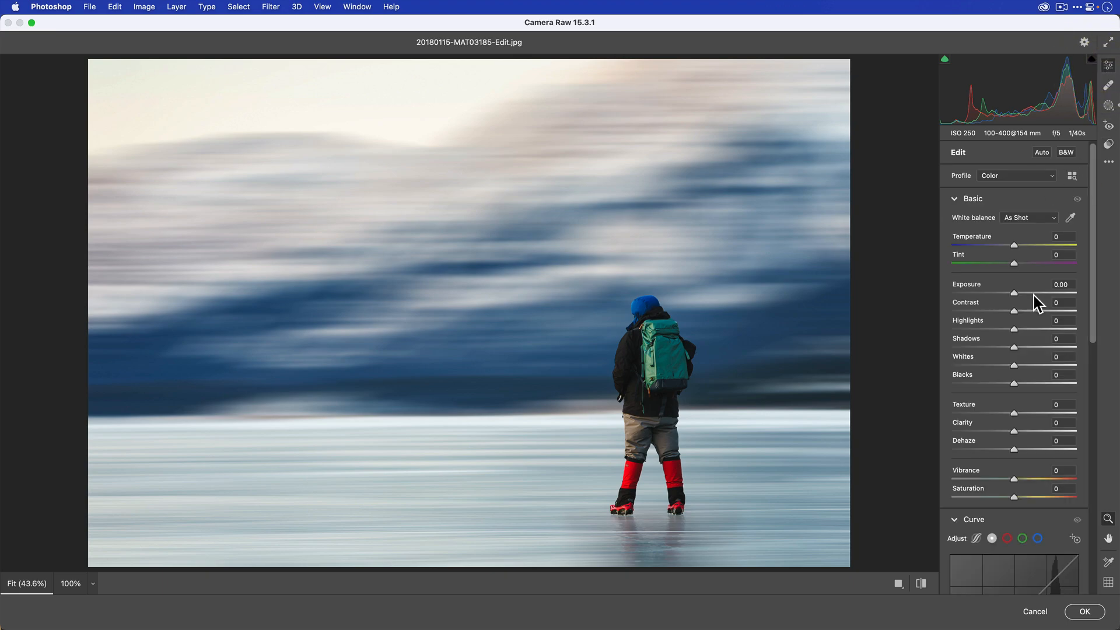
- Add an Effects vignette of -15 with Midpoint 33 and Feather 67, and apply the Camera Raw Filter
scroll(1033, 296, down, 10)
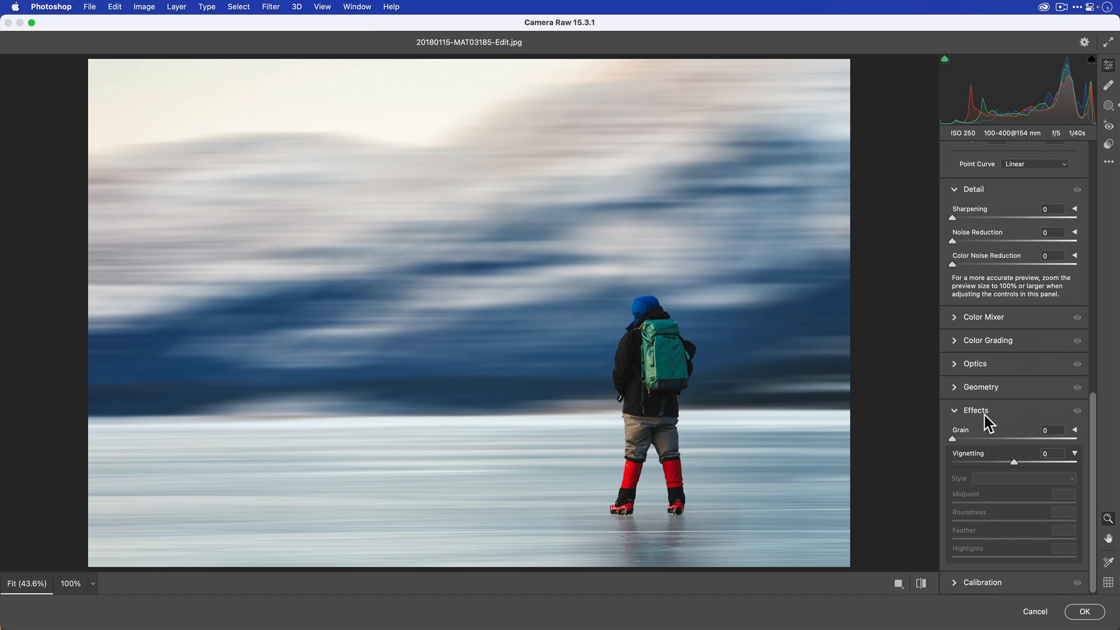
drag(1013, 467, 1004, 462)
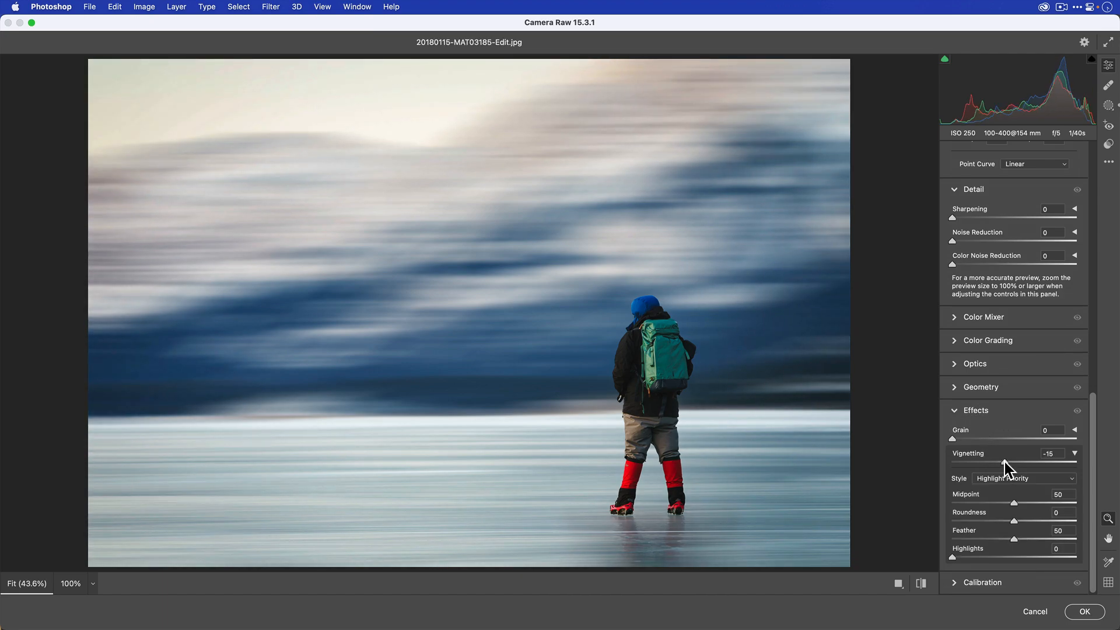
drag(1013, 503, 992, 502)
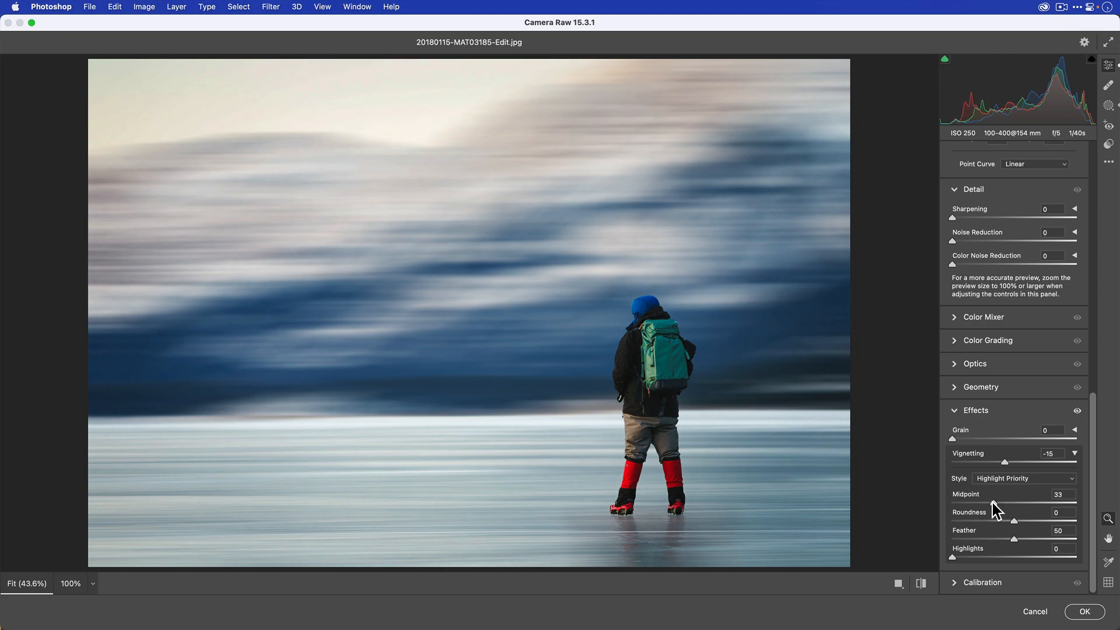
drag(1026, 538, 1036, 539)
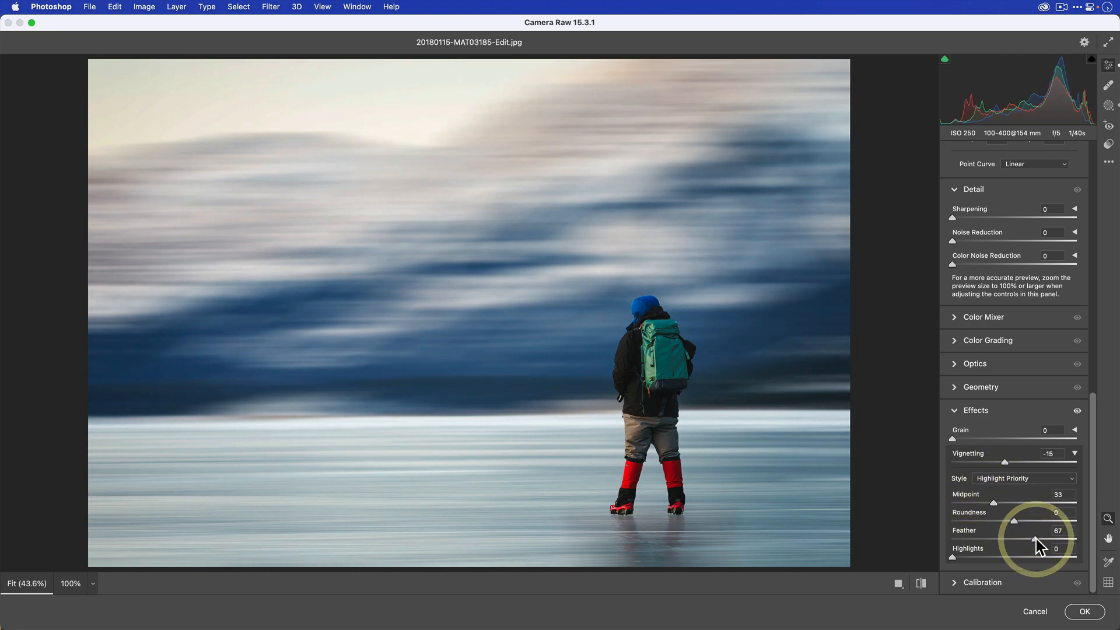
click(1084, 611)
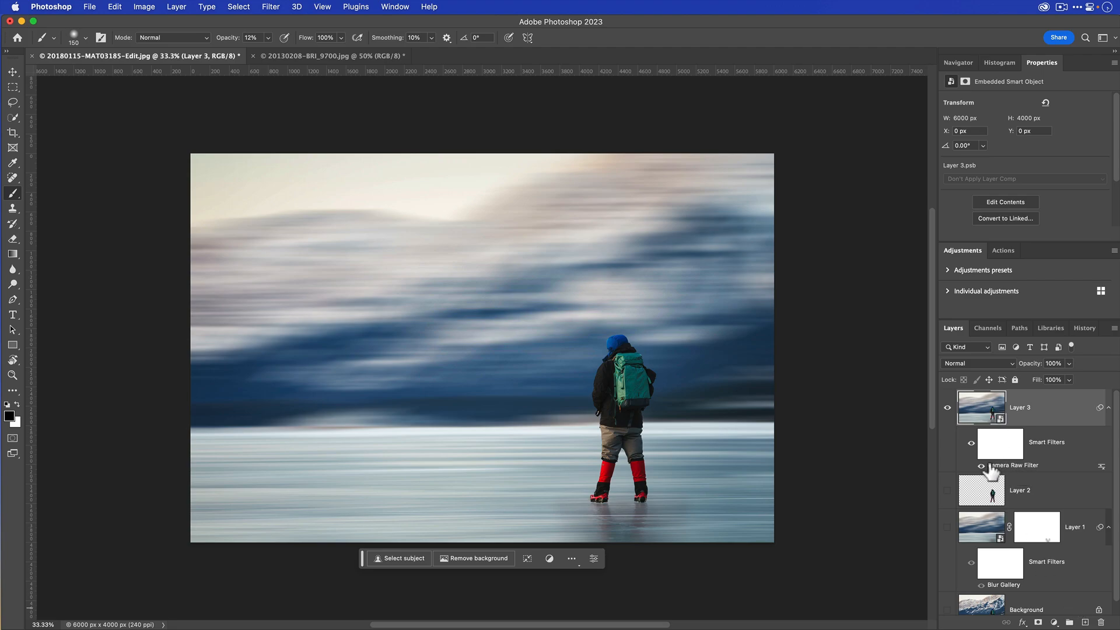
- Reopen Layer 3's Camera Raw smart filter, review its Effects and Basic settings, and close it without changes
double_click(1009, 465)
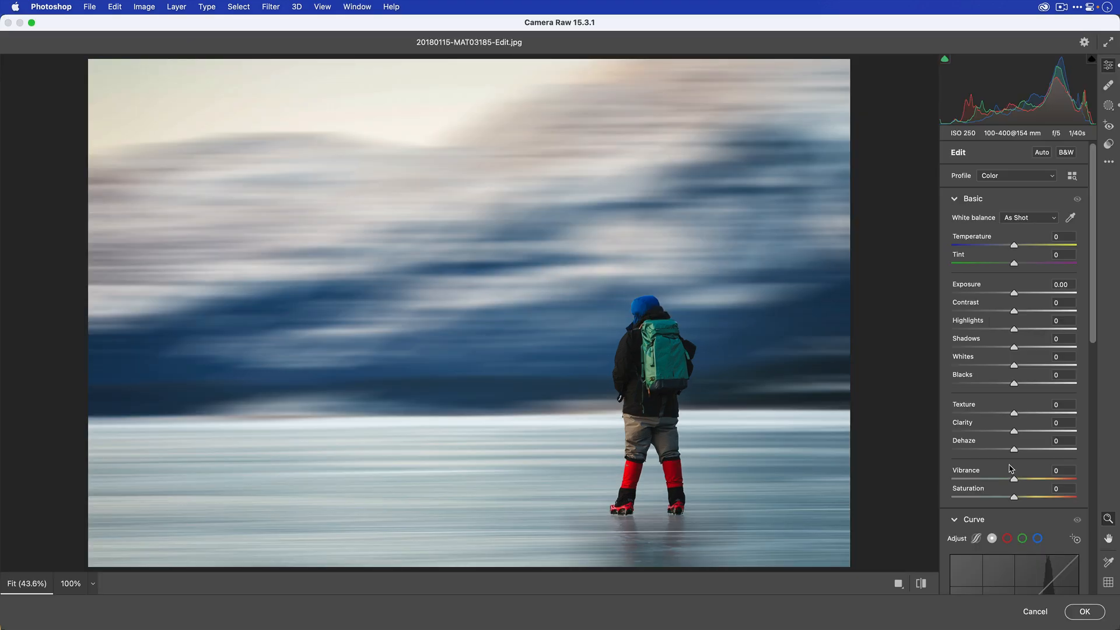
scroll(1011, 468, down, 15)
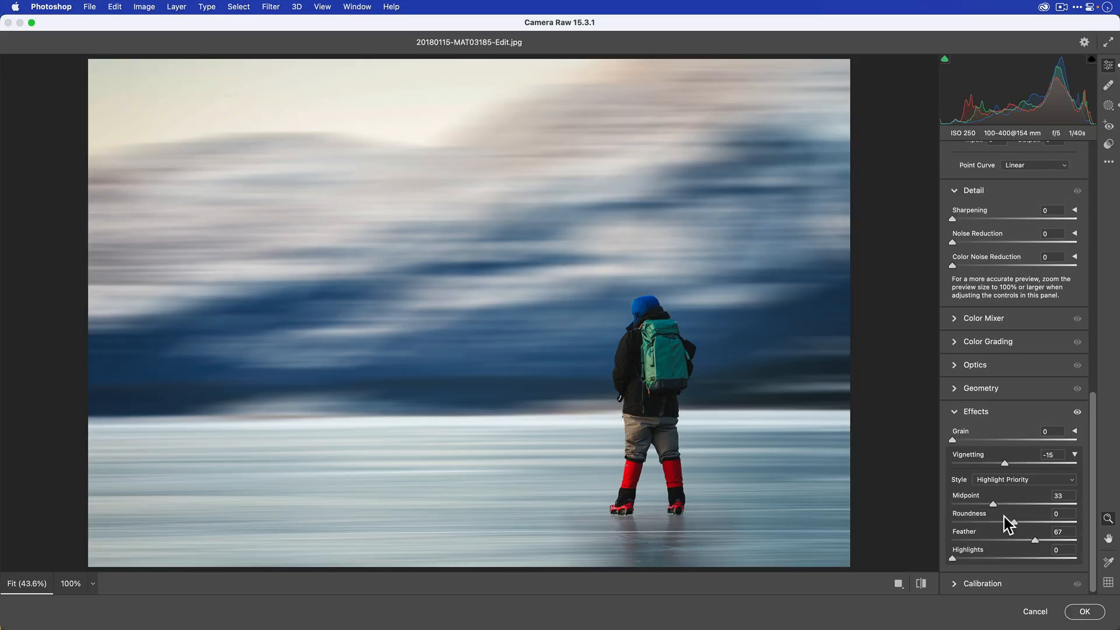
scroll(1003, 516, up, 15)
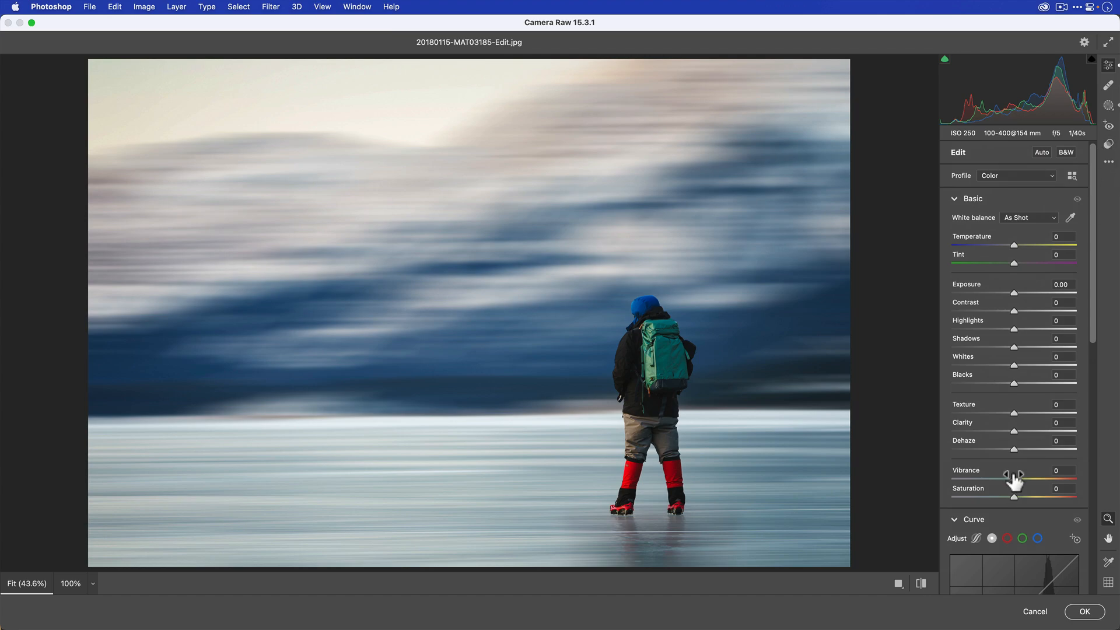
click(1035, 611)
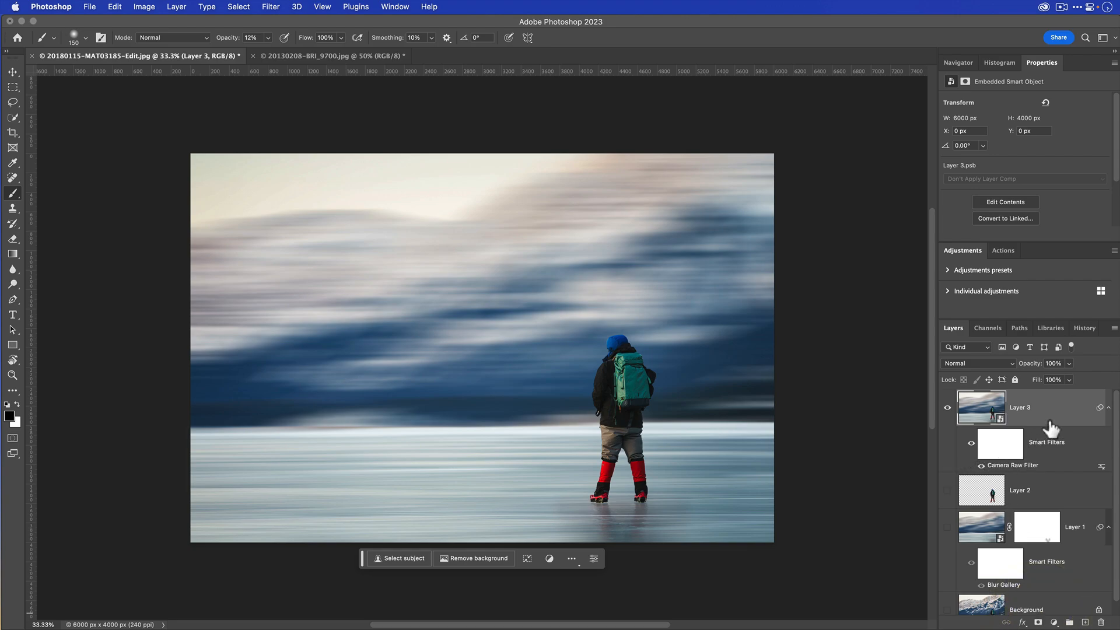
- Show the Background layer and toggle Layer 3 off and on to compare the original with the finished image
drag(1050, 428, 955, 453)
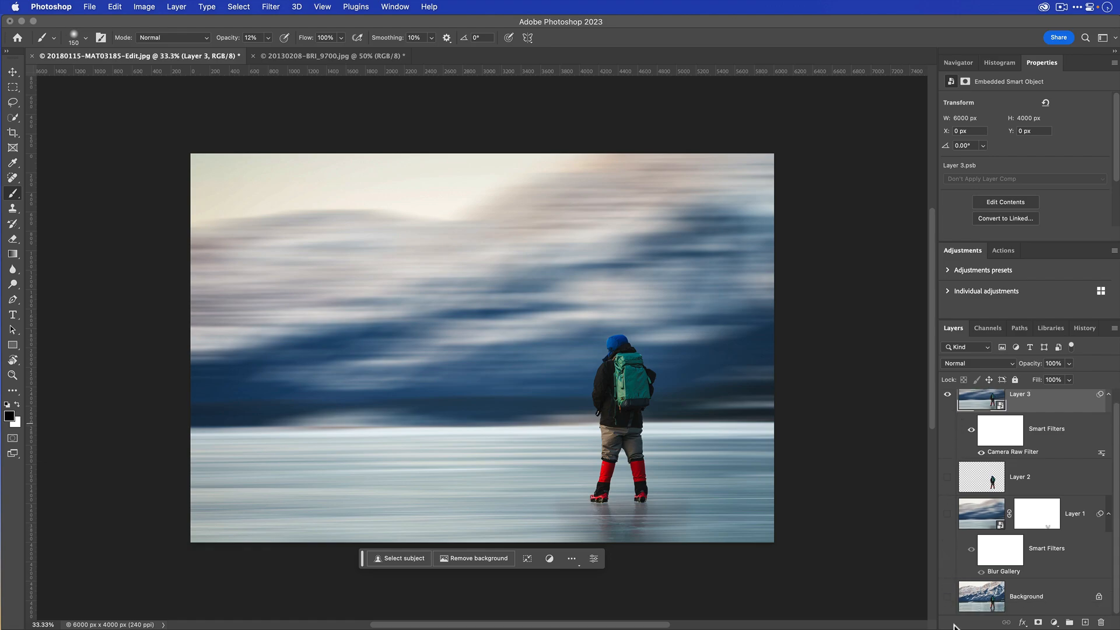
click(947, 598)
click(947, 394)
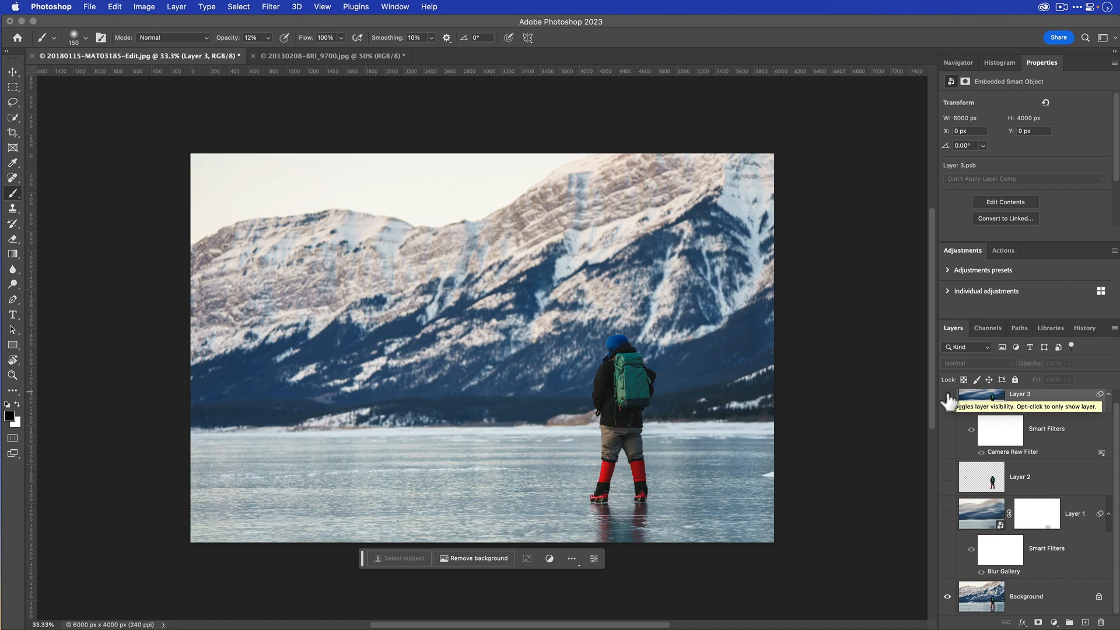
click(947, 397)
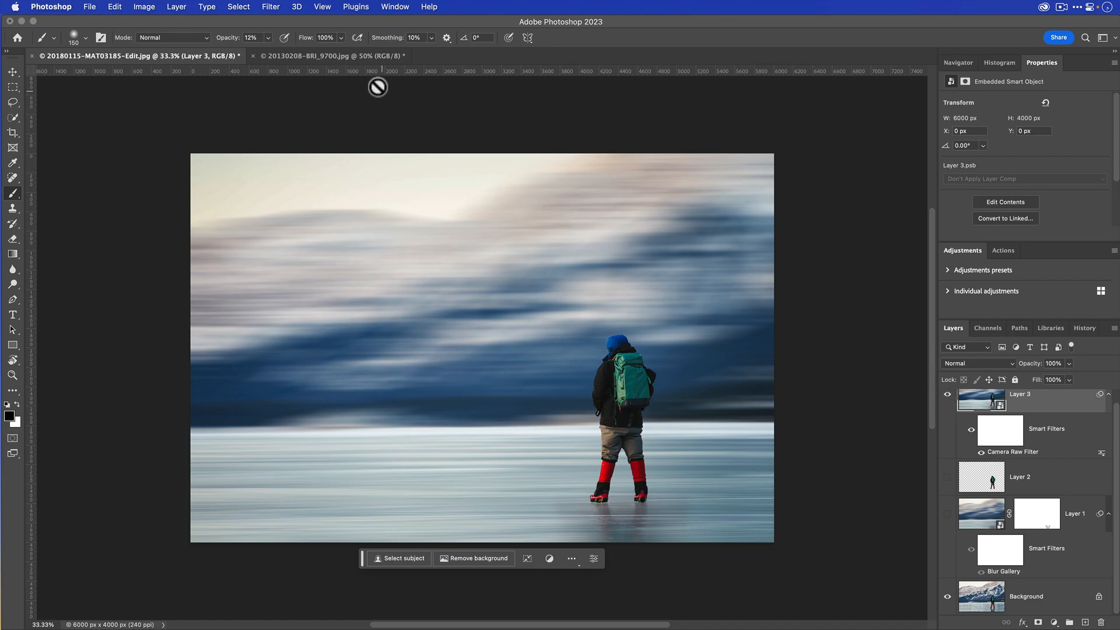
- Switch to the document 20130208-BRI_9700.jpg and duplicate its Background layer
click(369, 56)
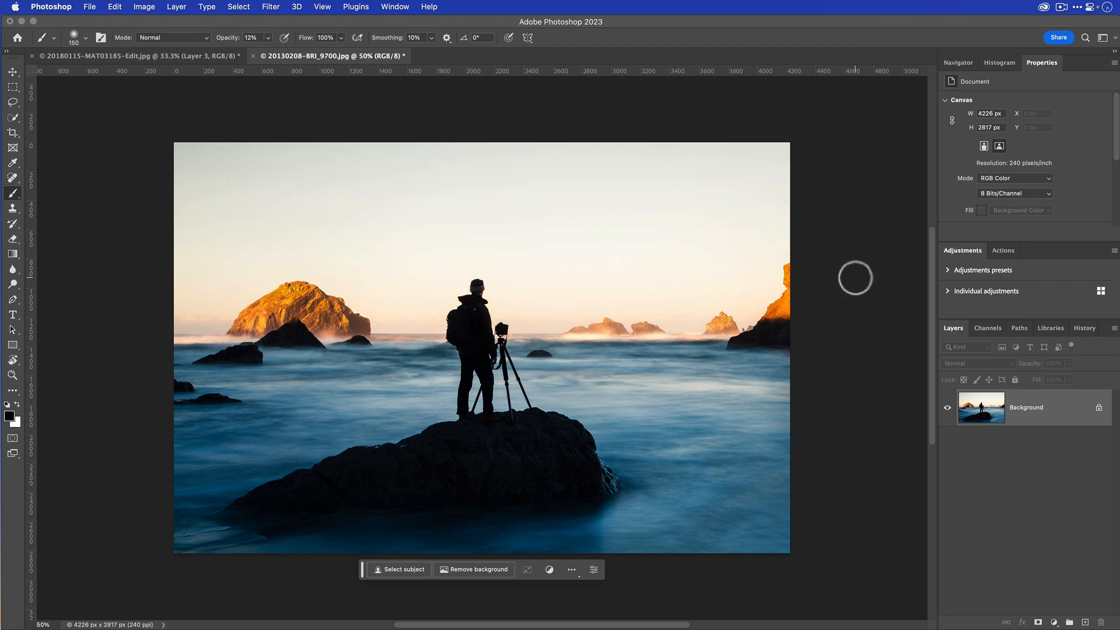
key(v)
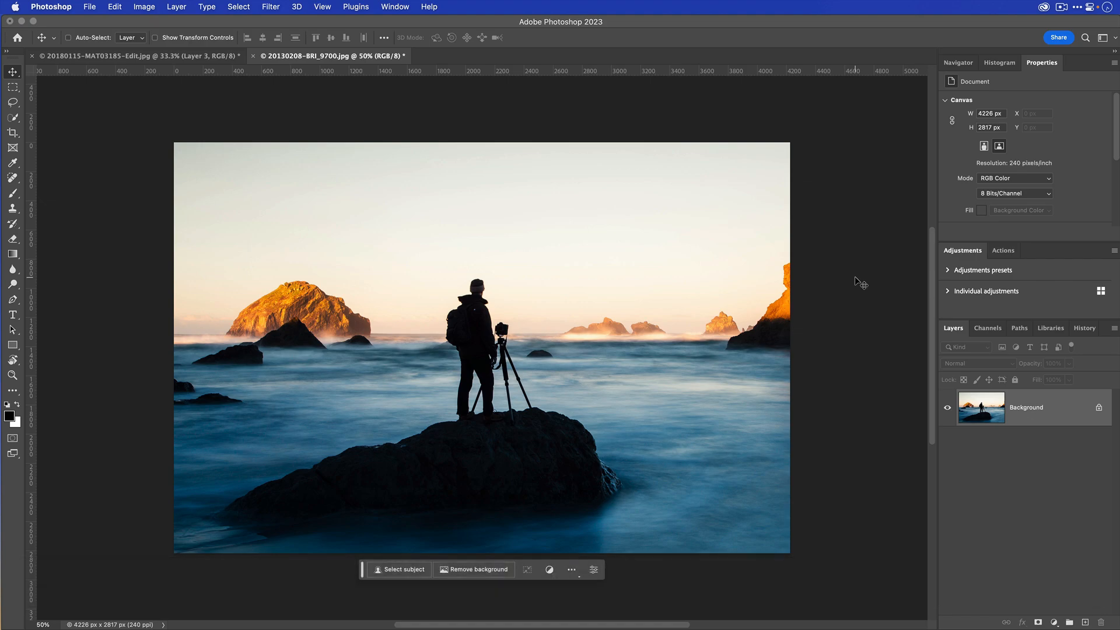
click(1042, 415)
key(super+j)
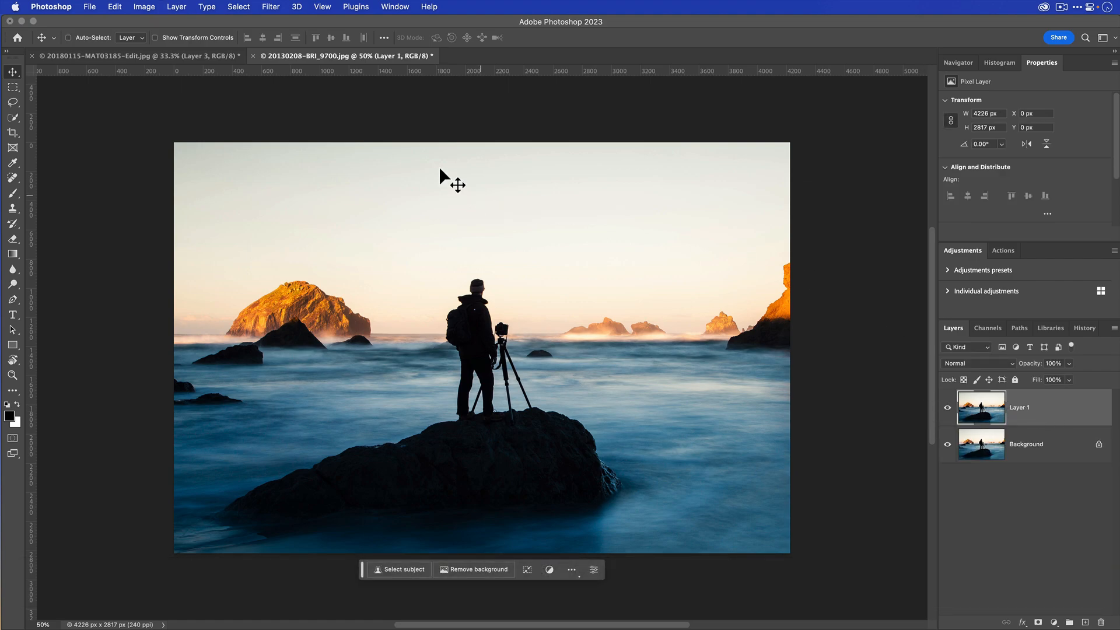
- Run Select Subject on the duplicated layer and subtract the distant rocks near the horizon from the selection with the Lasso tool
click(244, 7)
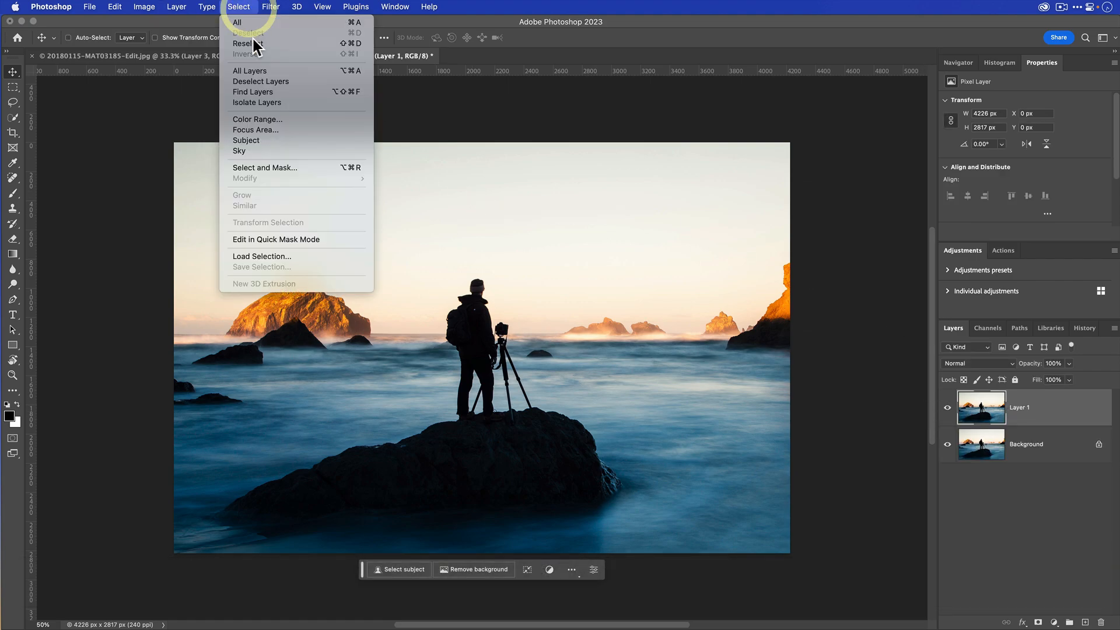
click(268, 141)
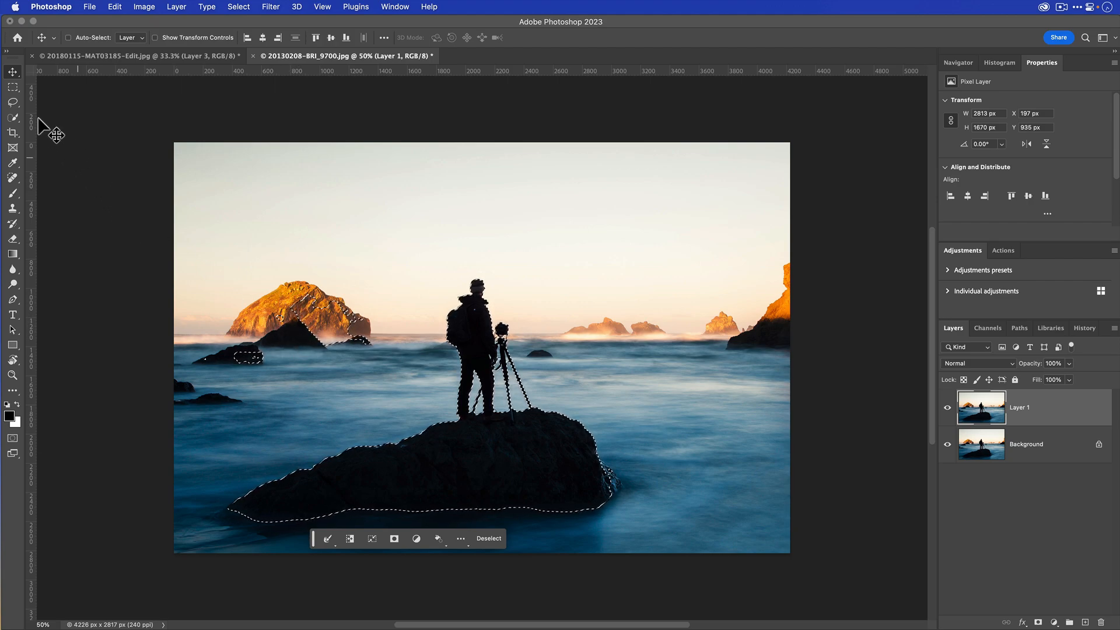
click(14, 102)
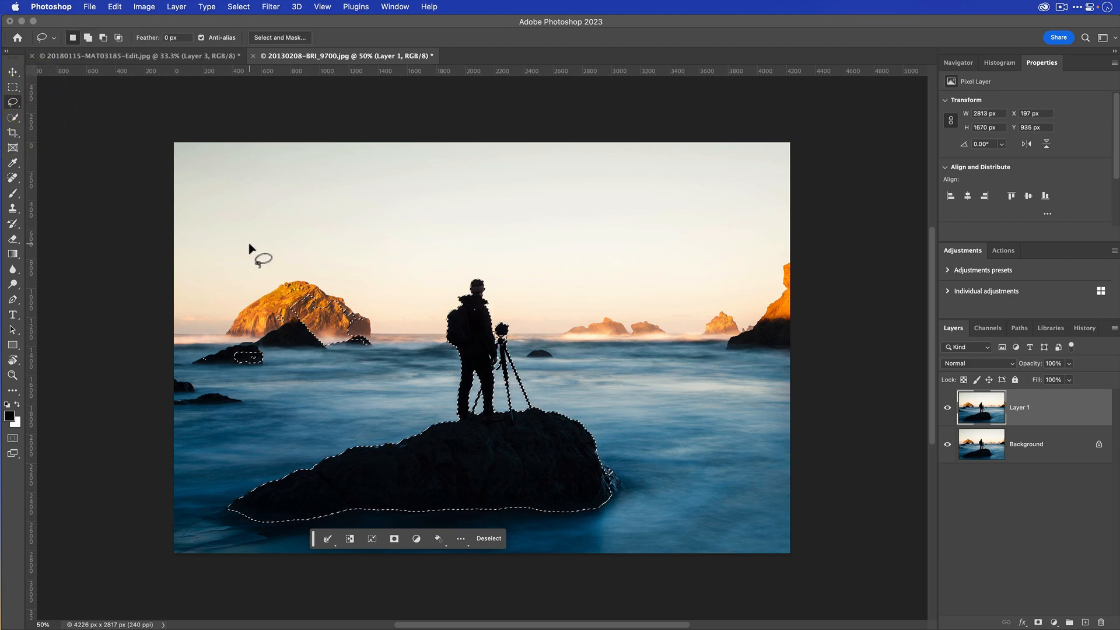
key(alt)
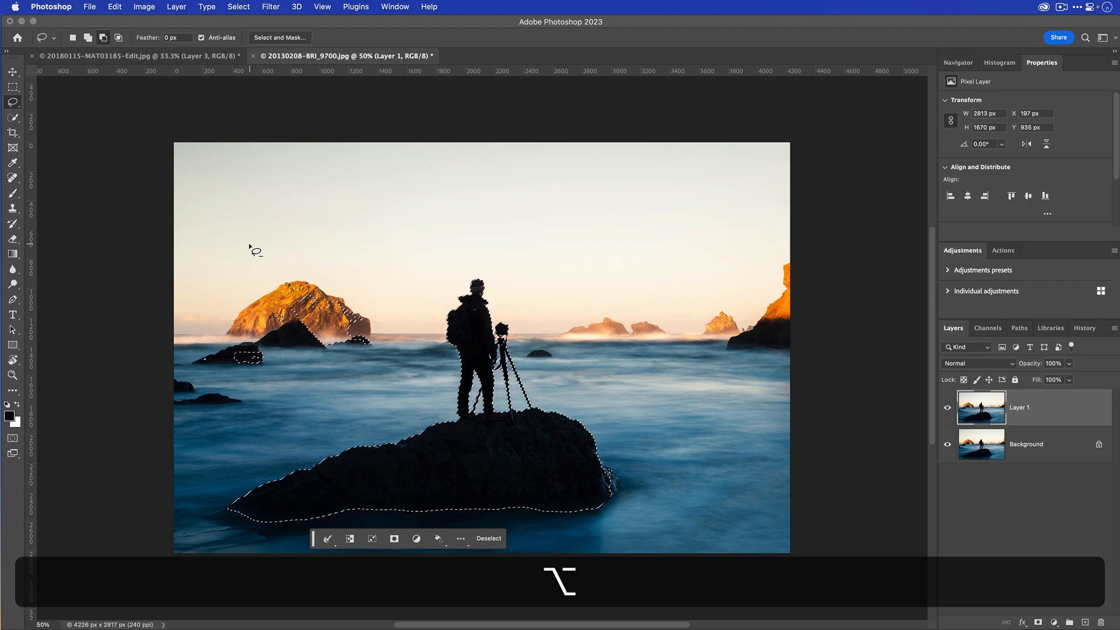
key(alt)
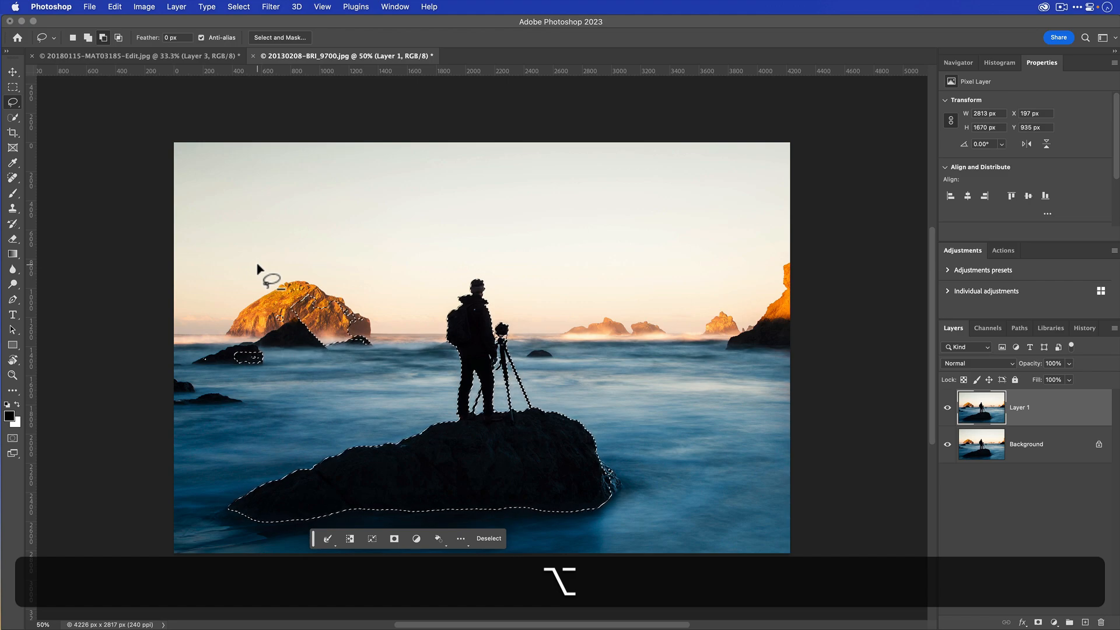
mouse_move(258, 266)
mouse_down()
mouse_move(367, 275)
mouse_move(391, 319)
mouse_move(362, 385)
mouse_move(233, 396)
mouse_move(133, 379)
mouse_move(138, 284)
mouse_move(140, 295)
mouse_up()
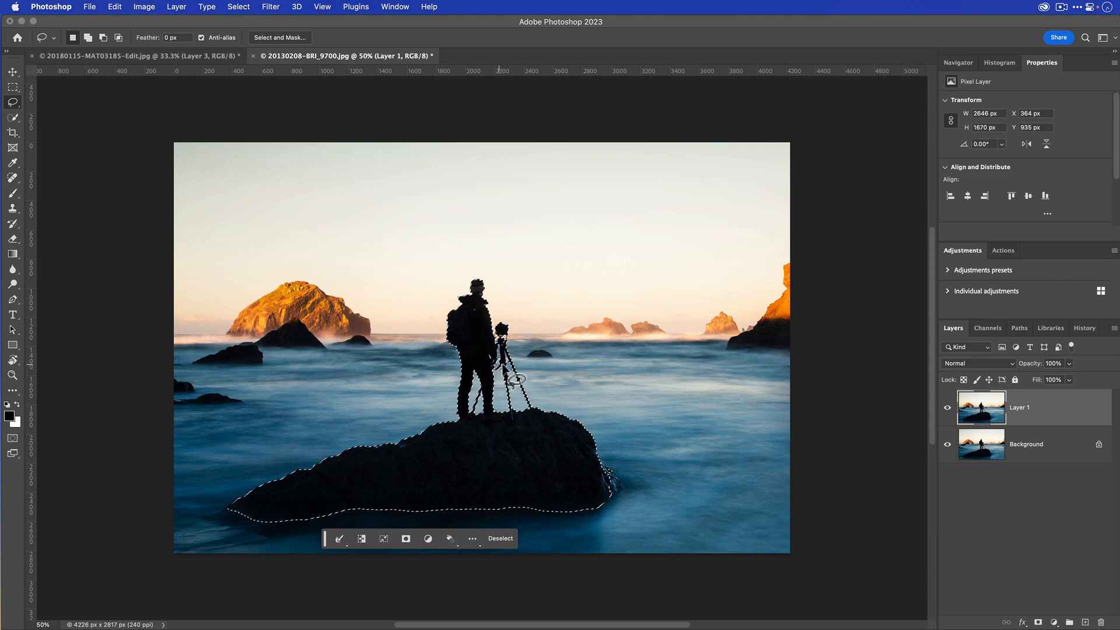
- Subtract a small area around the upper tripod legs from the selection with the Lasso tool
key(alt)
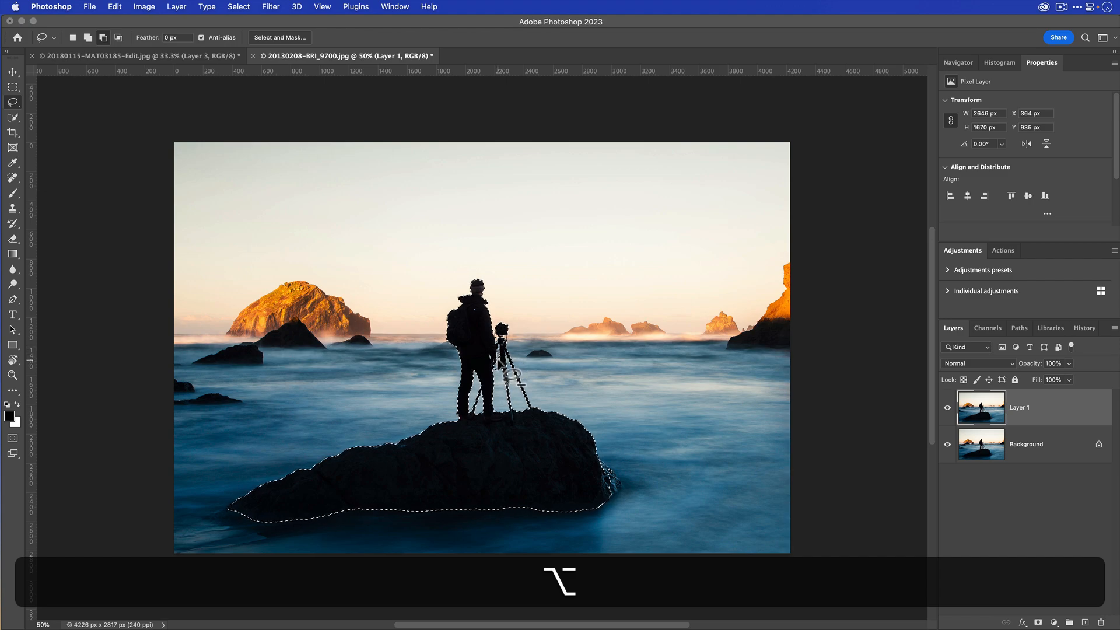
drag(497, 359, 497, 359)
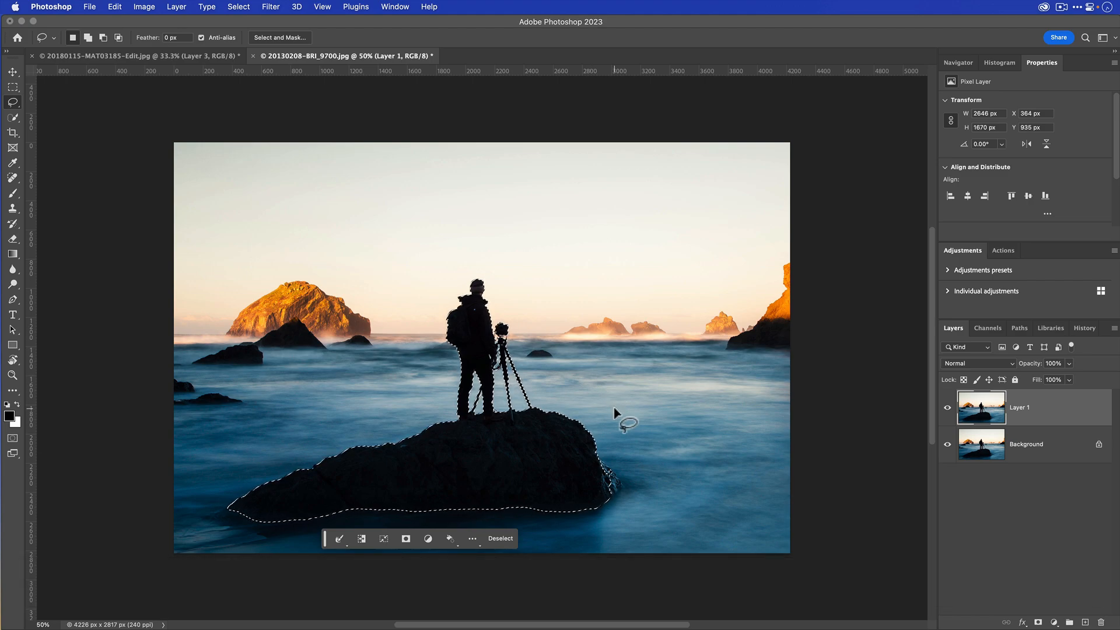
key(super)
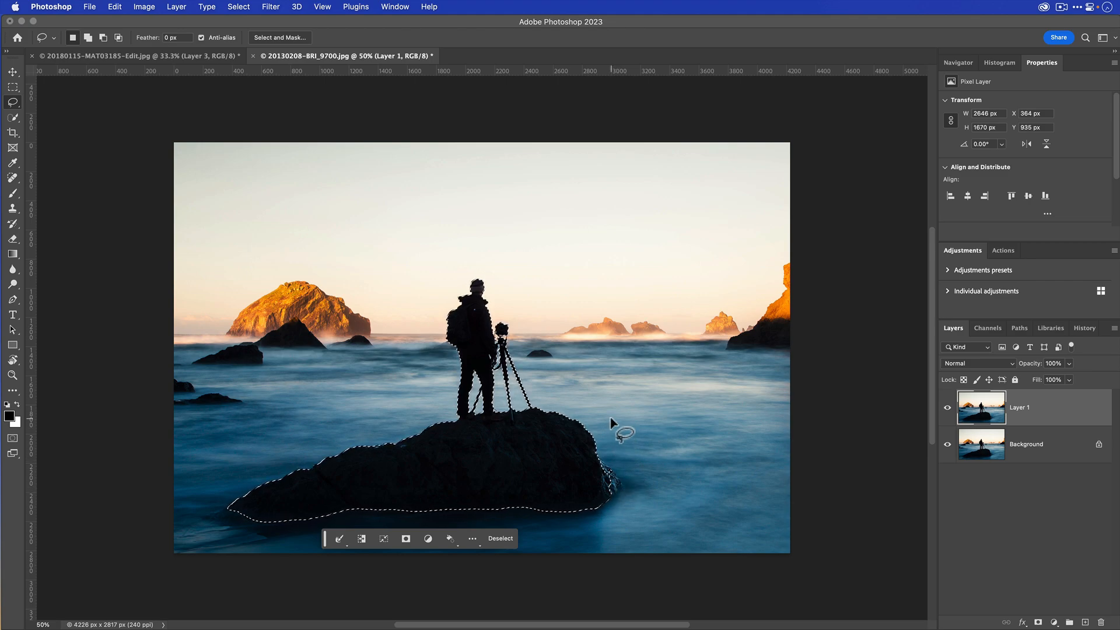
key(shift)
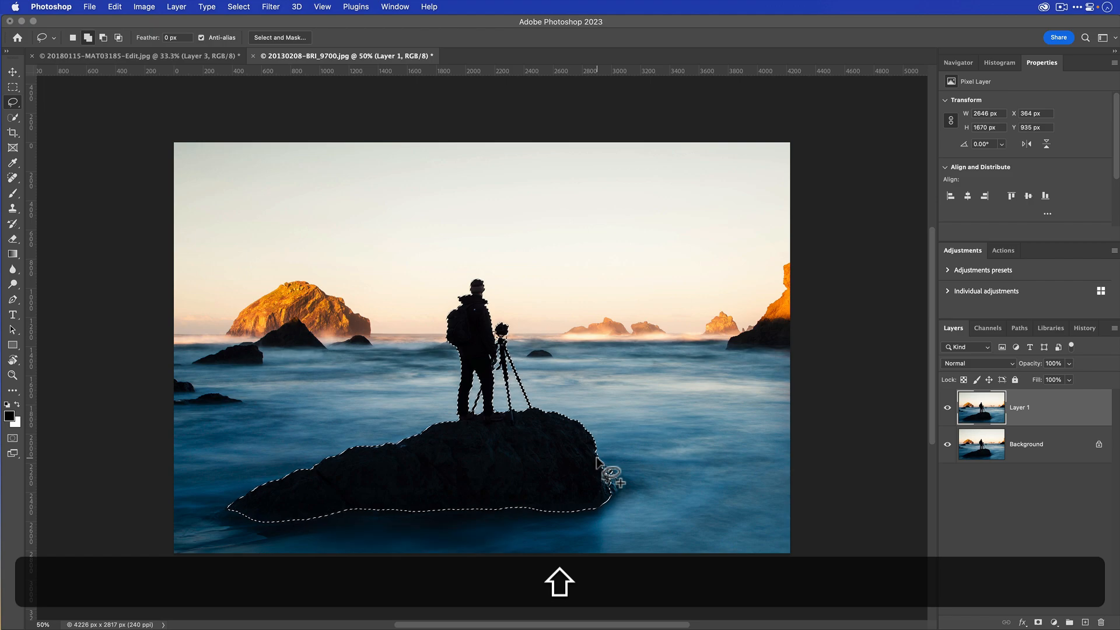
mouse_move(596, 459)
mouse_down()
mouse_move(621, 484)
mouse_move(601, 503)
mouse_up()
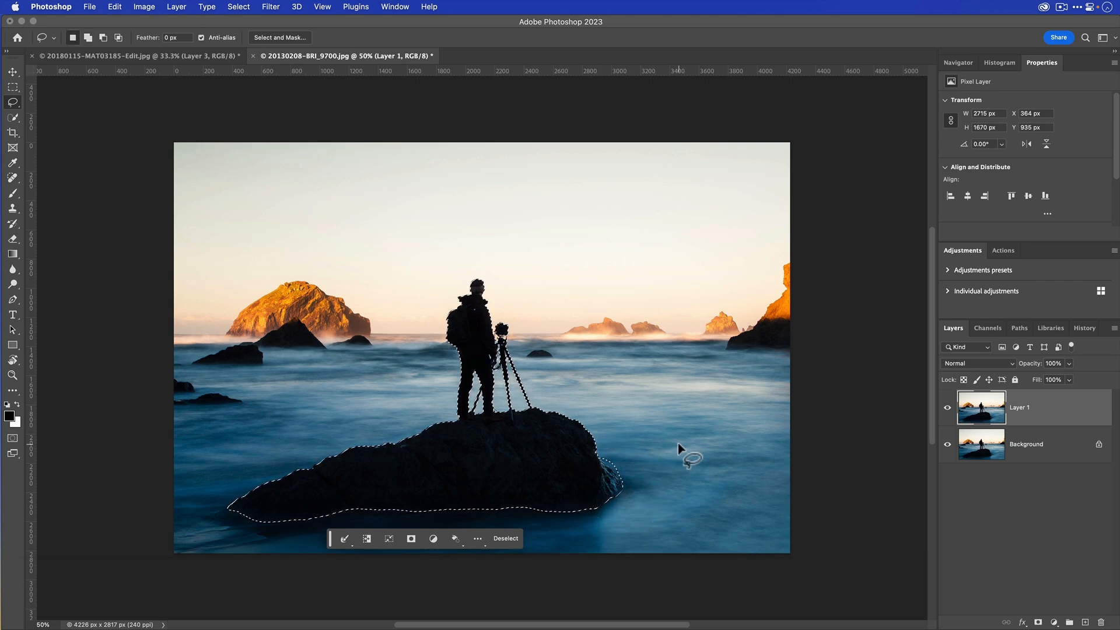
key(cmd+z)
- Add the foreground rock's missed right edge and its lower-left tip to the selection with the Lasso tool
key(shift)
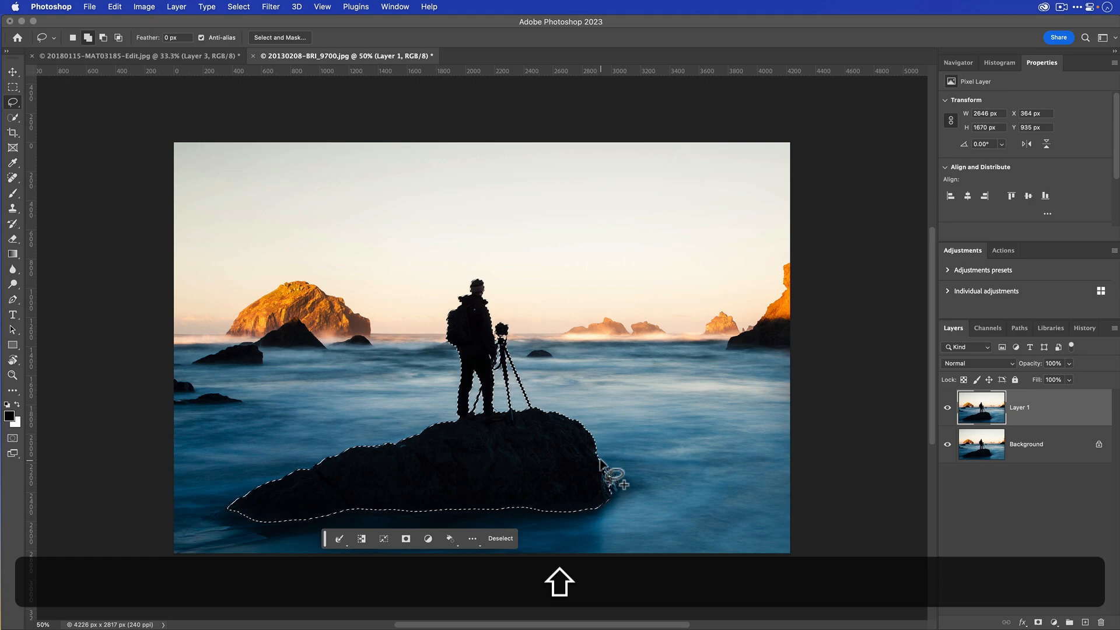
mouse_move(601, 460)
mouse_down()
mouse_move(622, 482)
mouse_move(595, 499)
mouse_up()
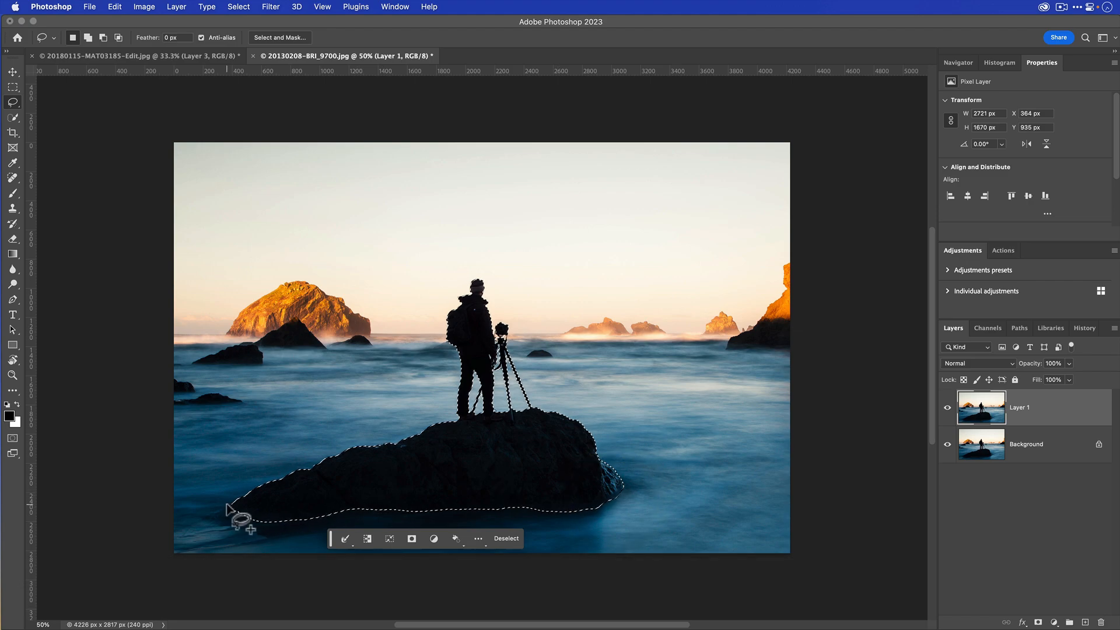
key(shift)
drag(227, 507, 206, 516)
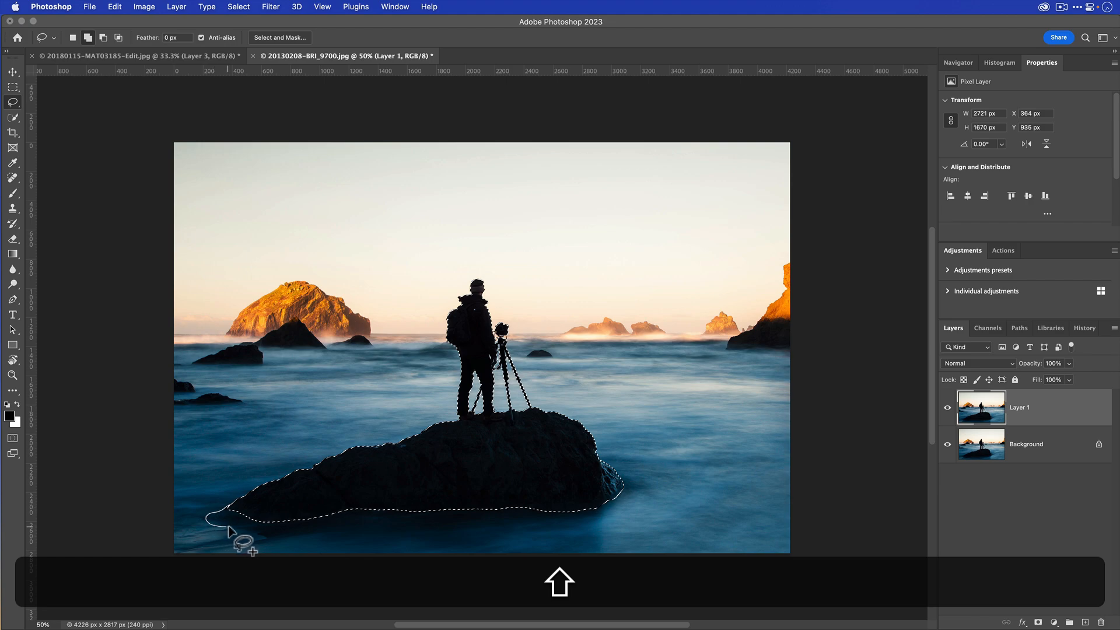
drag(262, 519, 269, 524)
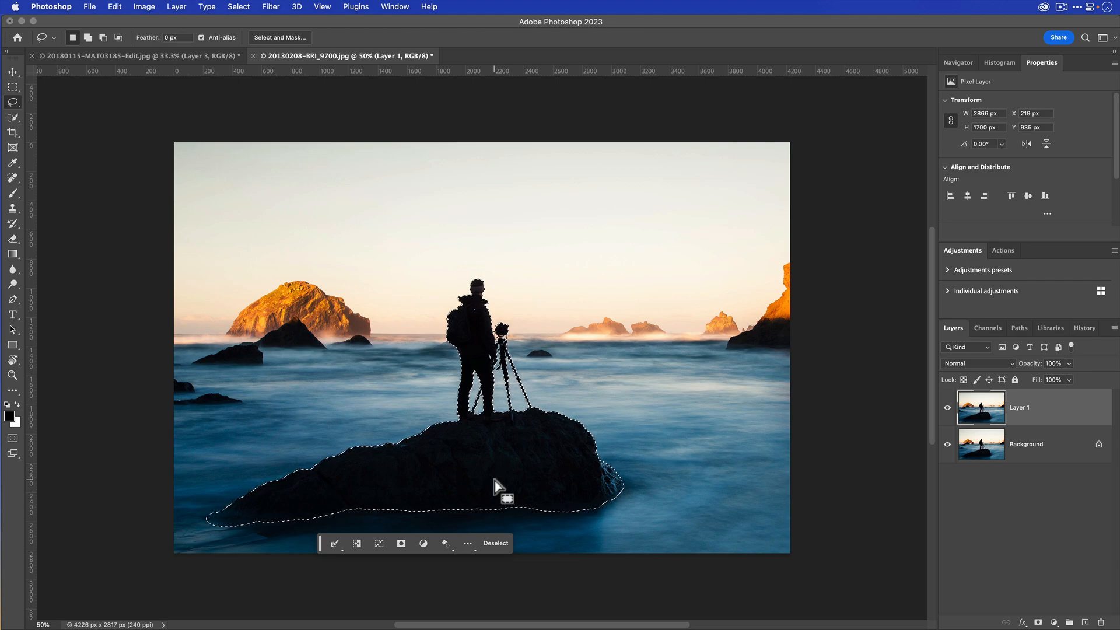
- Copy the selected photographer and rock to a new layer, hide that layer, and load its outline as a selection
key(cmd+j)
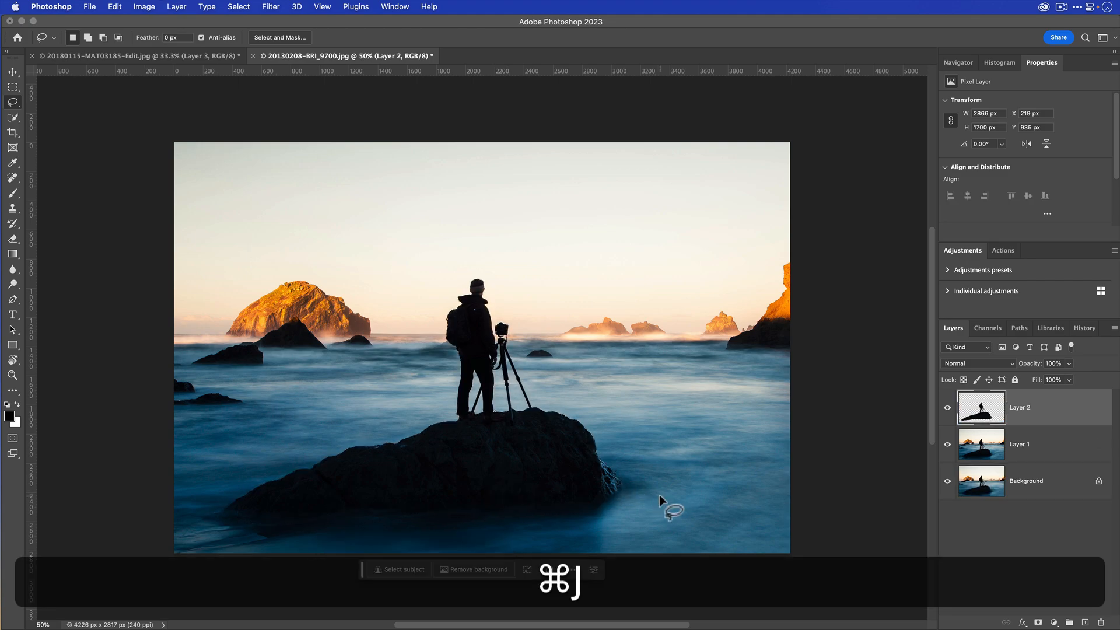
click(947, 408)
super+click(988, 415)
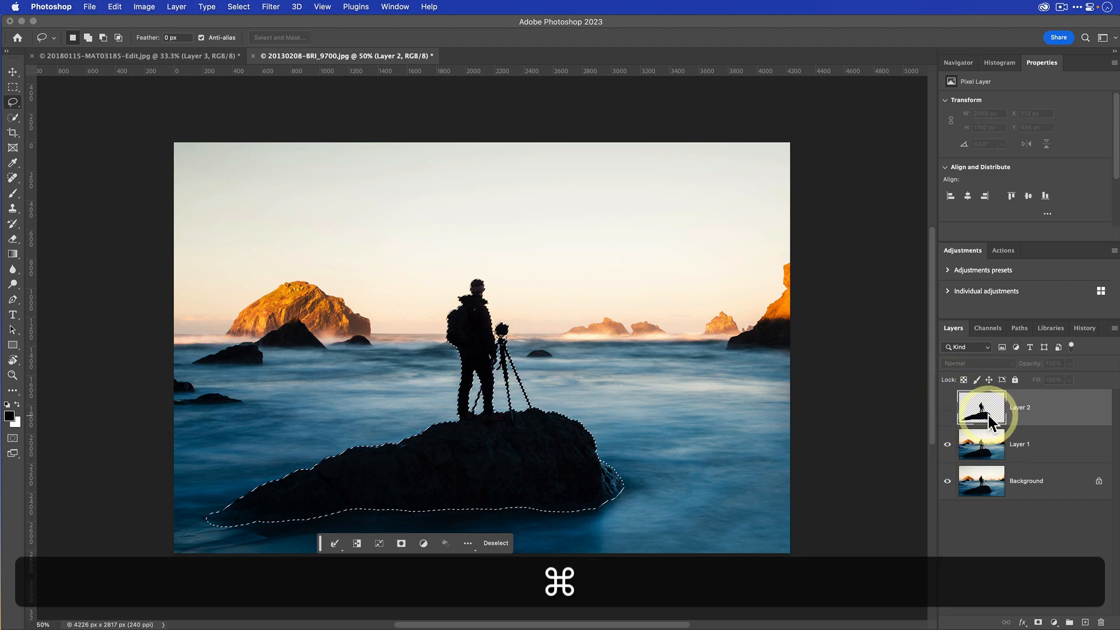
- Make Layer 1 active and expand the selection around the photographer and rock by 20 pixels
click(1050, 450)
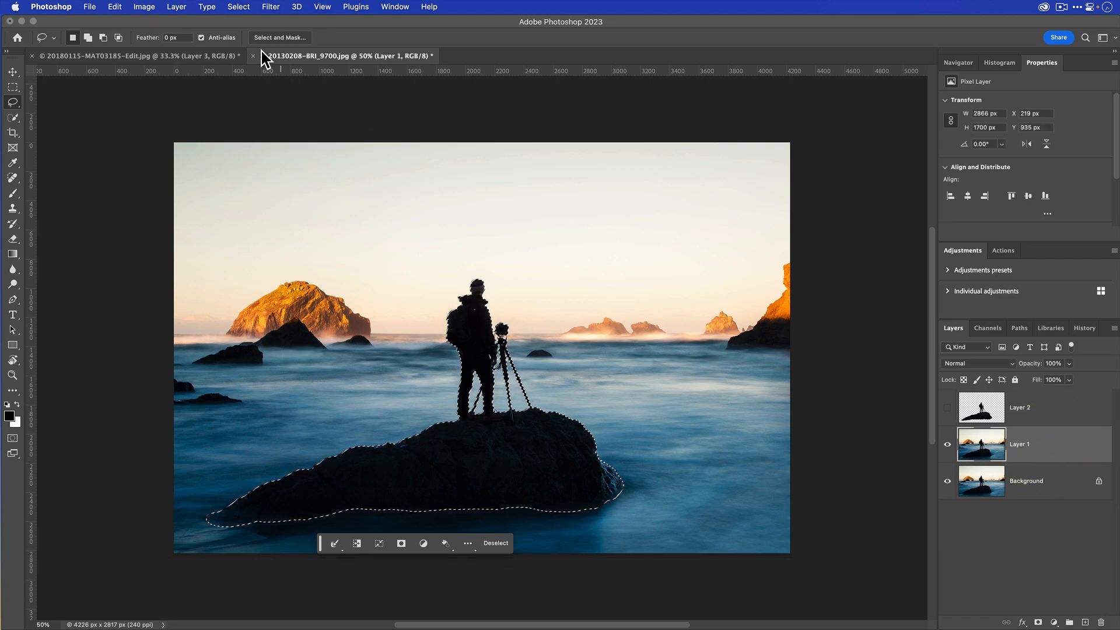
click(239, 6)
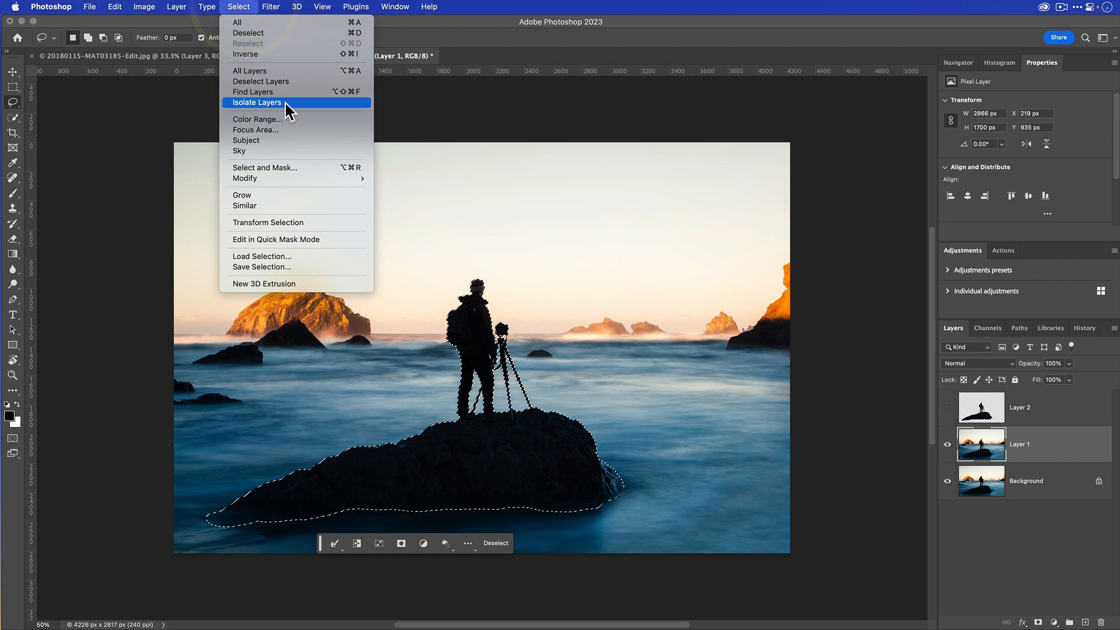
mouse_move(286, 177)
click(395, 199)
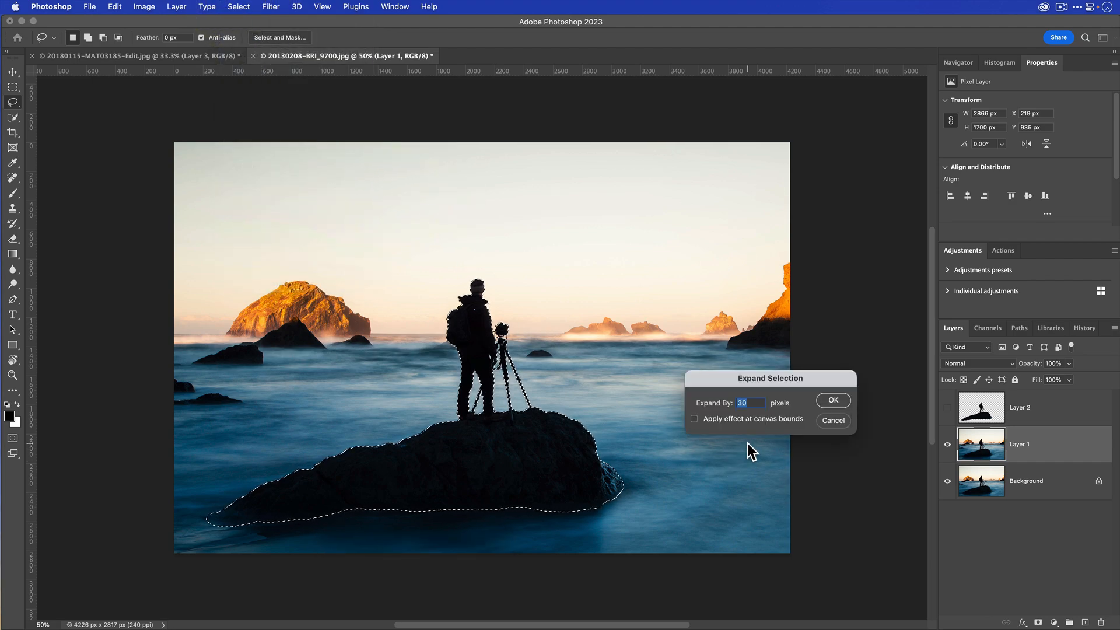
text(20)
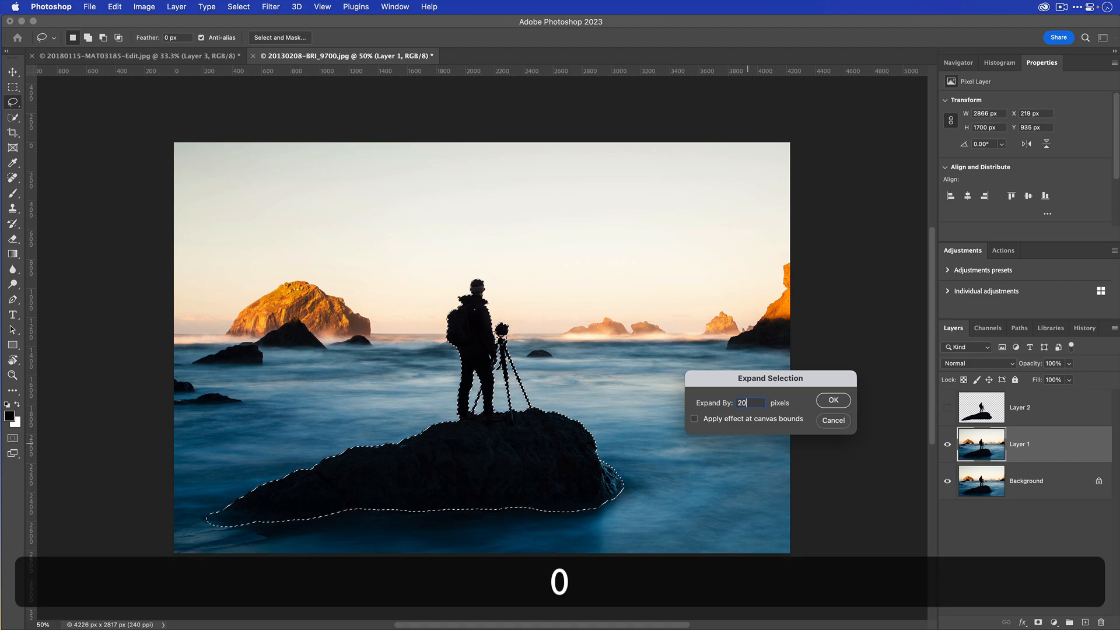
click(826, 402)
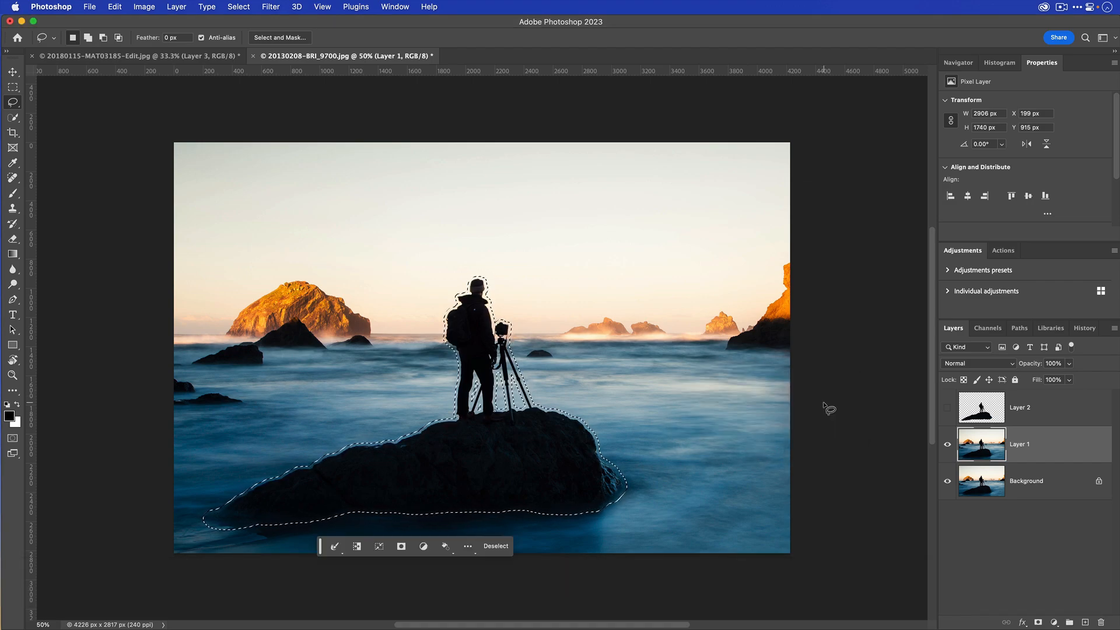
- Remove the selected photographer and rock from Layer 1 with a Content-Aware fill, then deselect and show the cutout on Layer 2
key(shift+BackSpace)
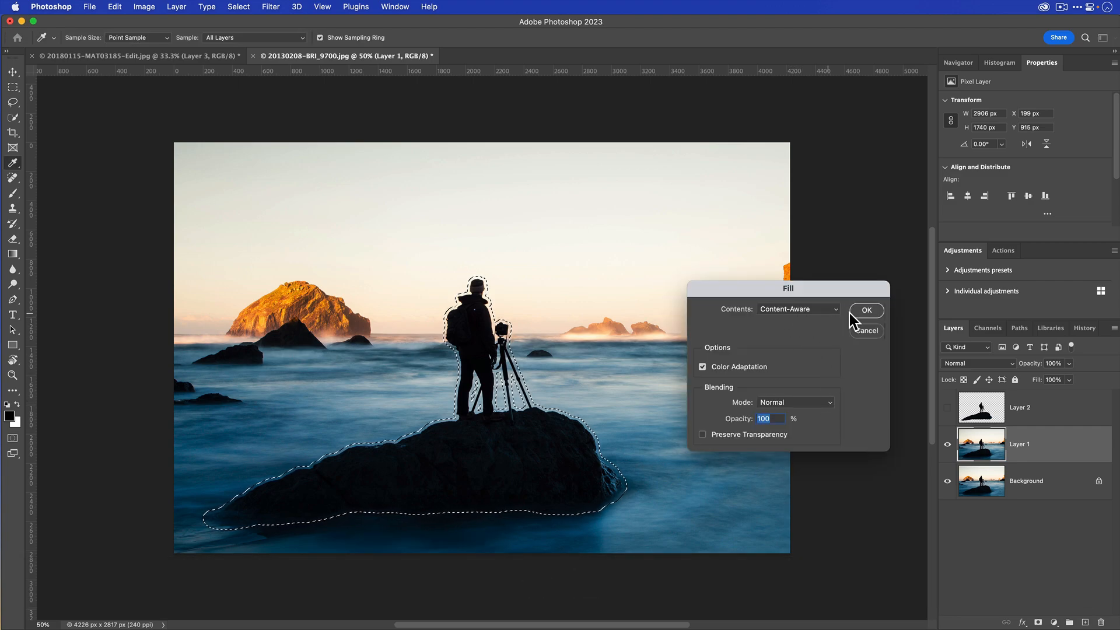
click(867, 310)
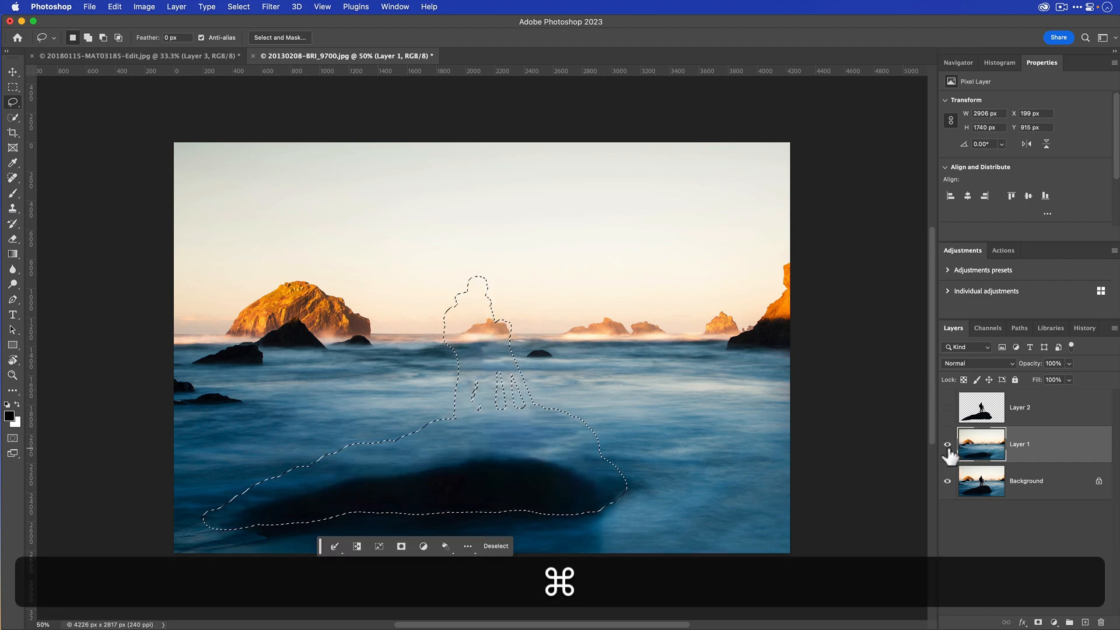
key(super+d)
click(946, 407)
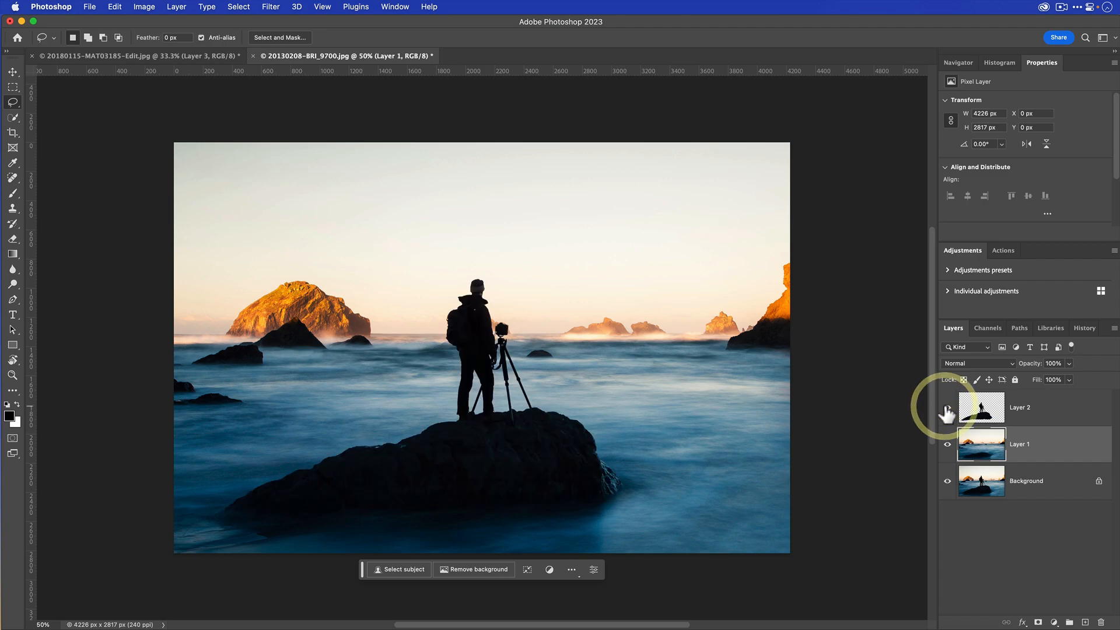
click(946, 407)
click(947, 407)
click(946, 407)
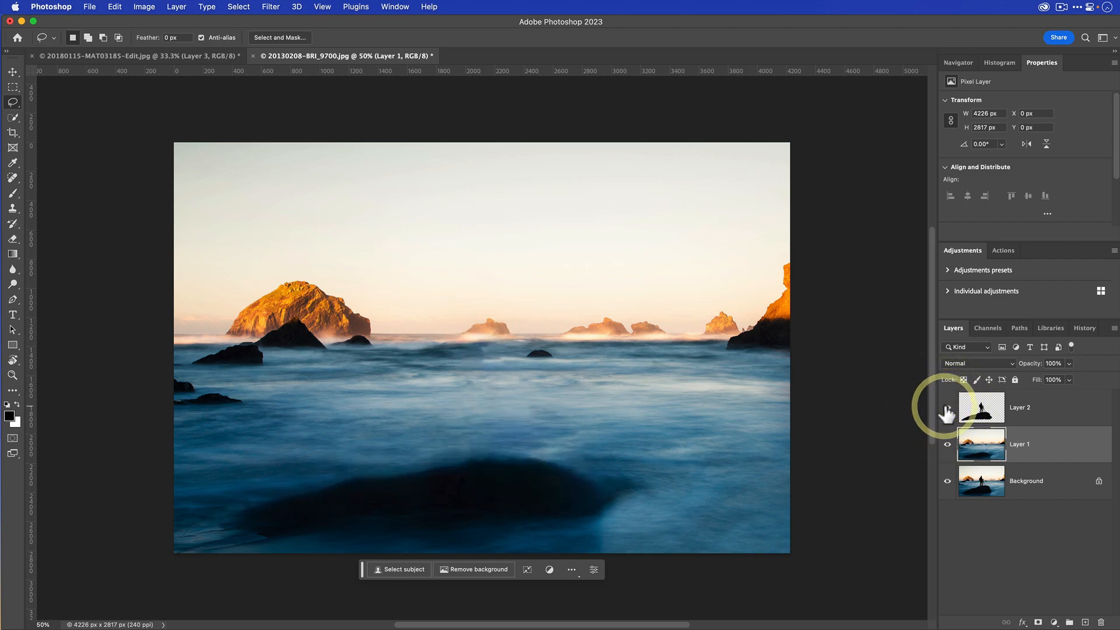
click(947, 407)
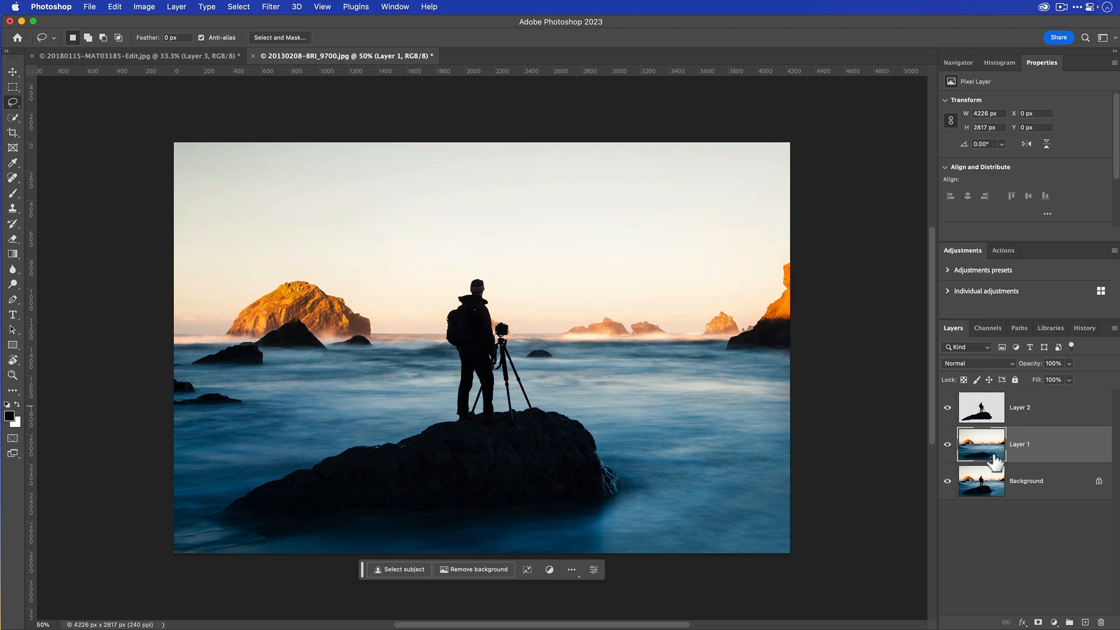
- Start a Path Blur on Layer 1, stretch its path across the foreground rock, and bow it downward in the water
click(270, 8)
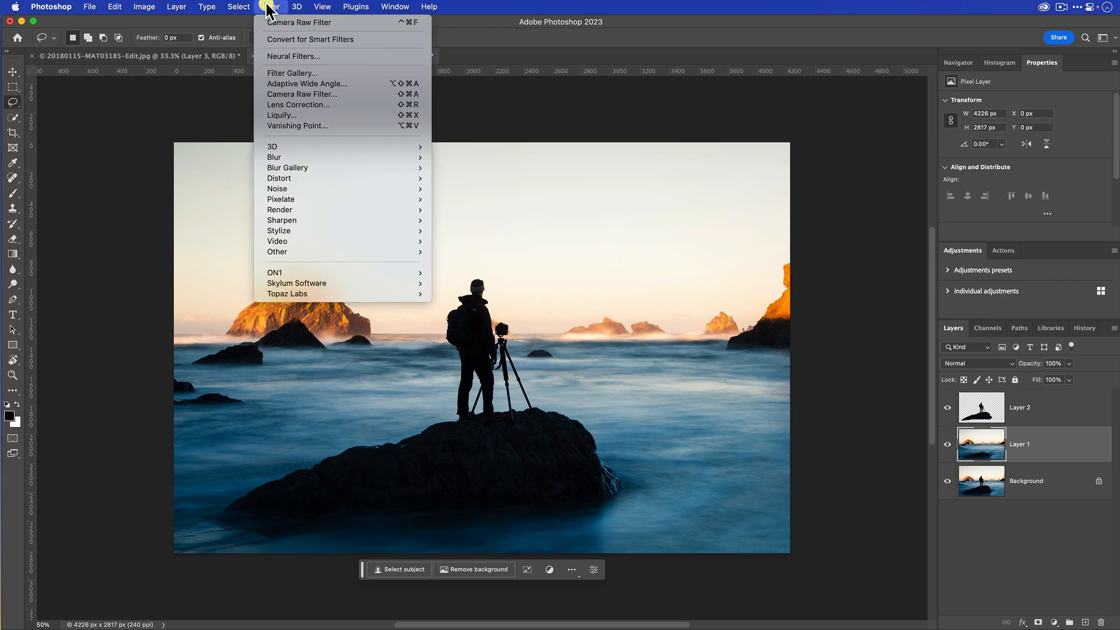
mouse_move(307, 167)
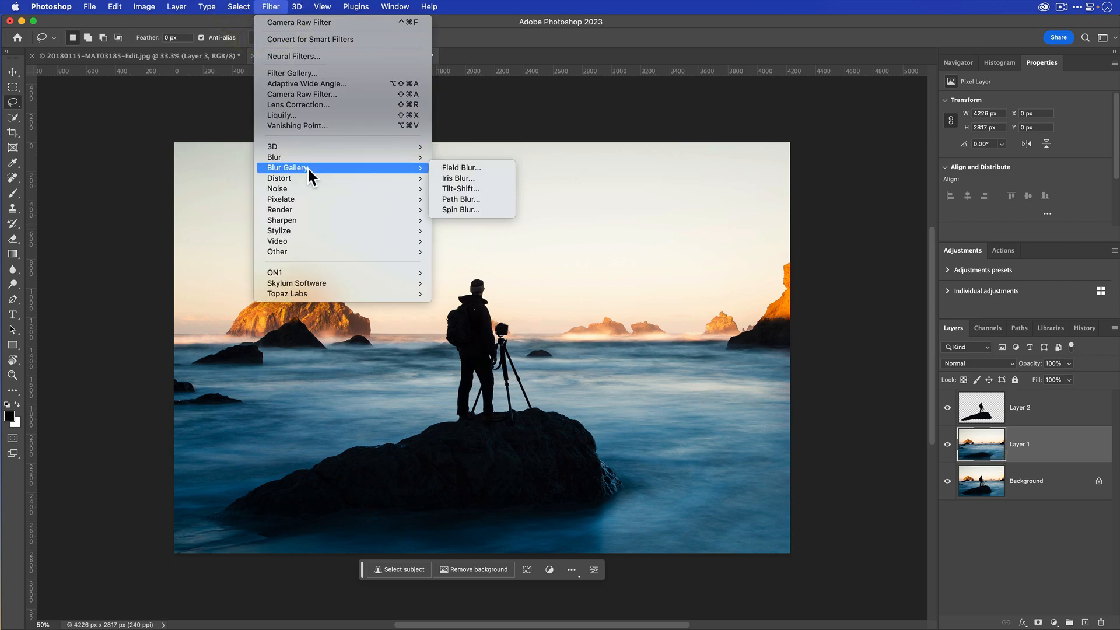
click(486, 200)
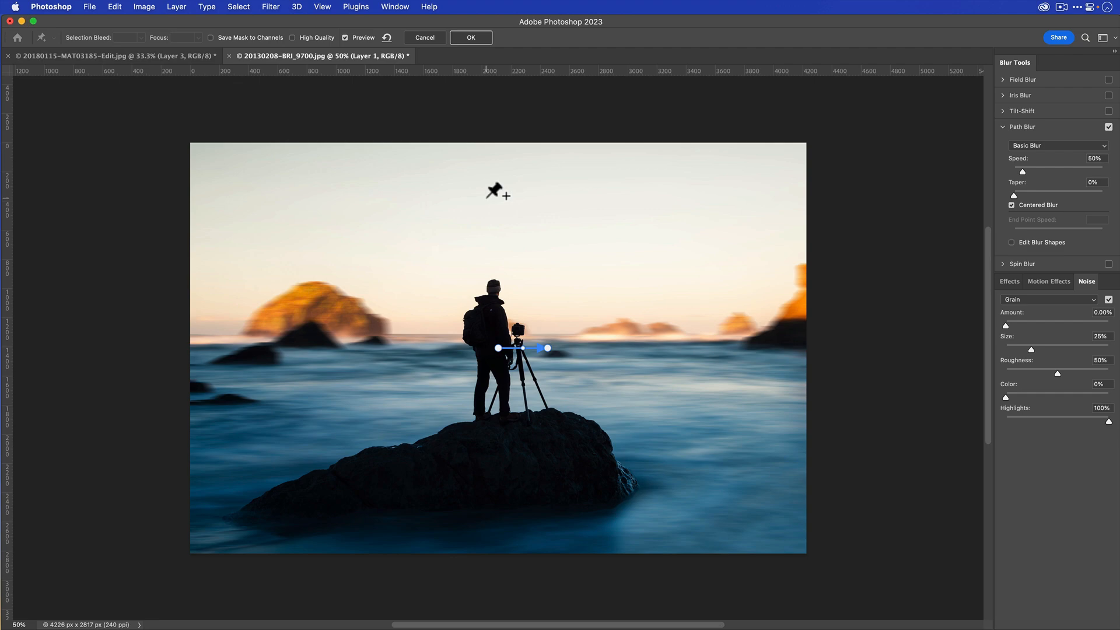
drag(497, 347, 293, 454)
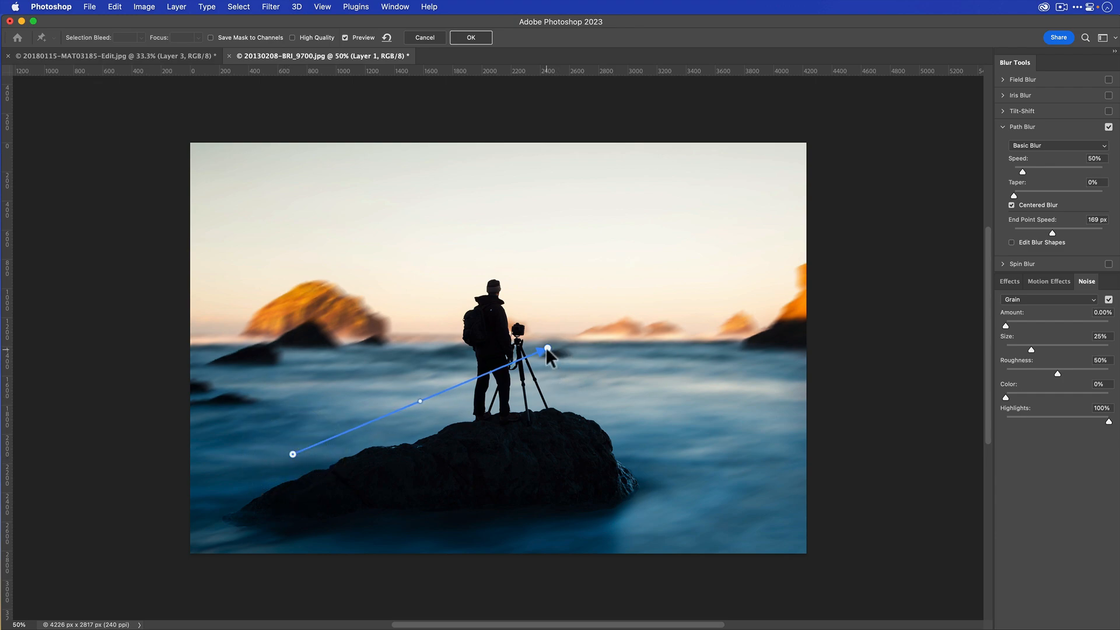
drag(547, 348, 742, 445)
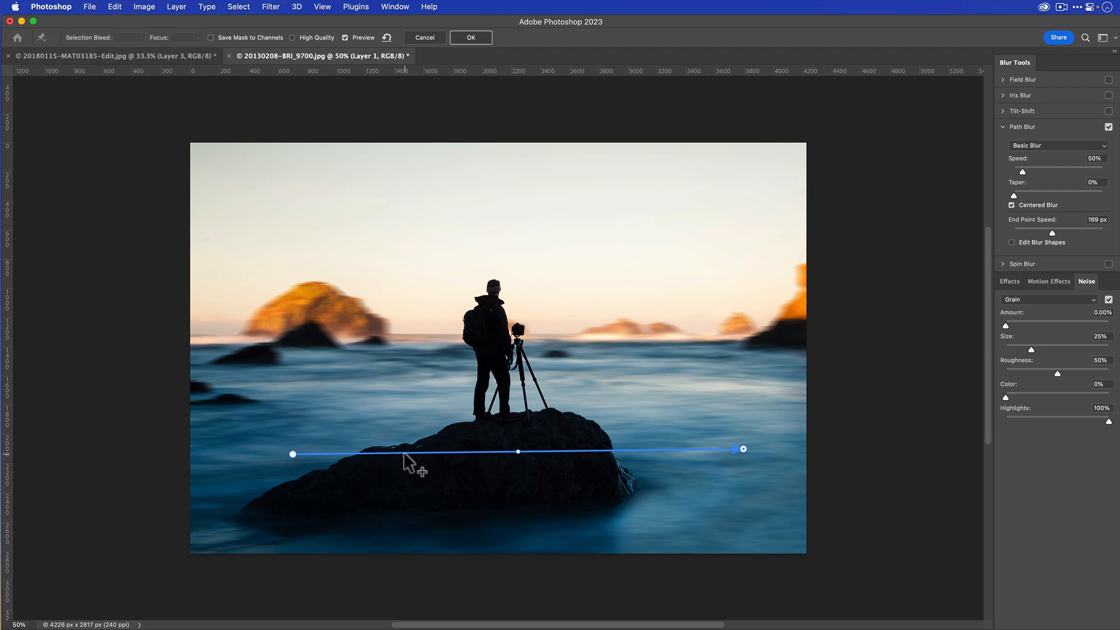
click(403, 452)
drag(404, 453, 402, 496)
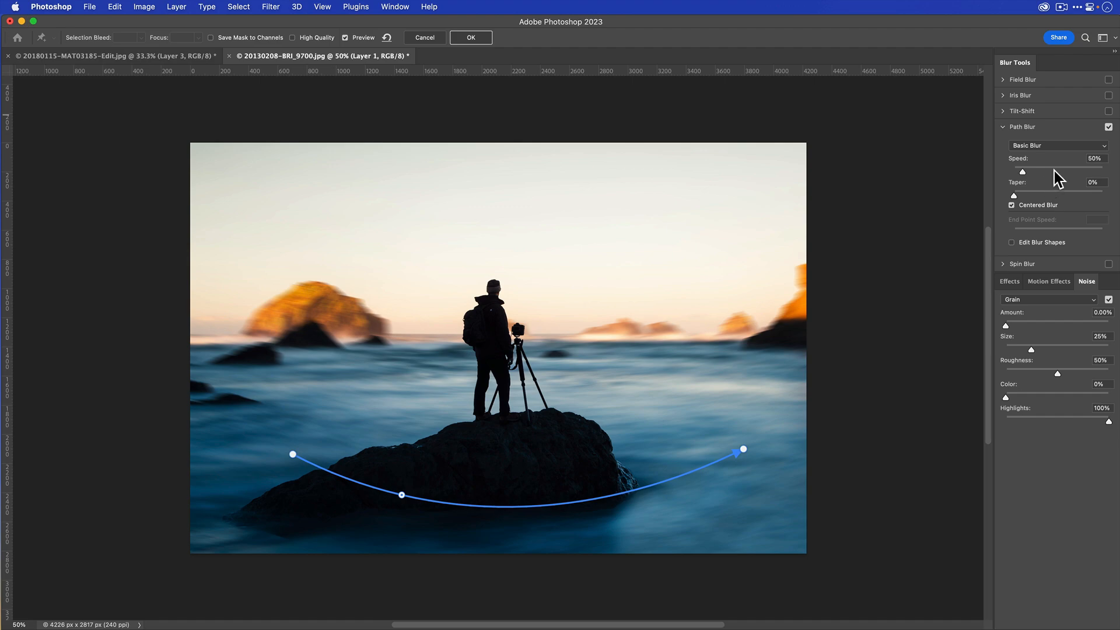
- Set the blur speed to 281% and reshape the path into an S-curve that rises over the rock's right end, widening both ends slightly
drag(1058, 172, 1065, 170)
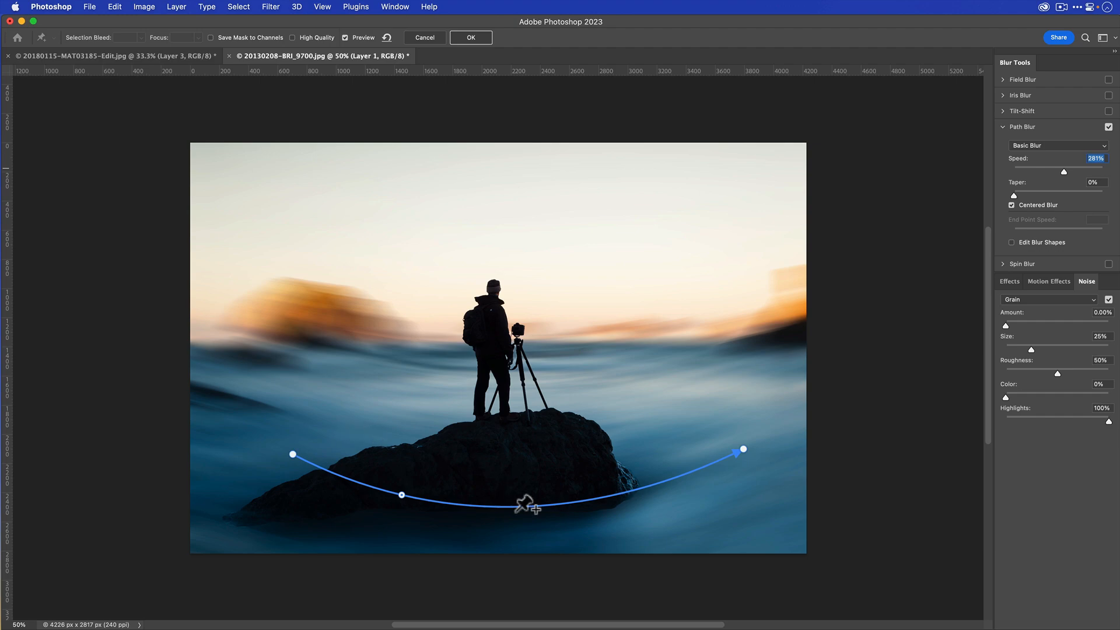
click(634, 490)
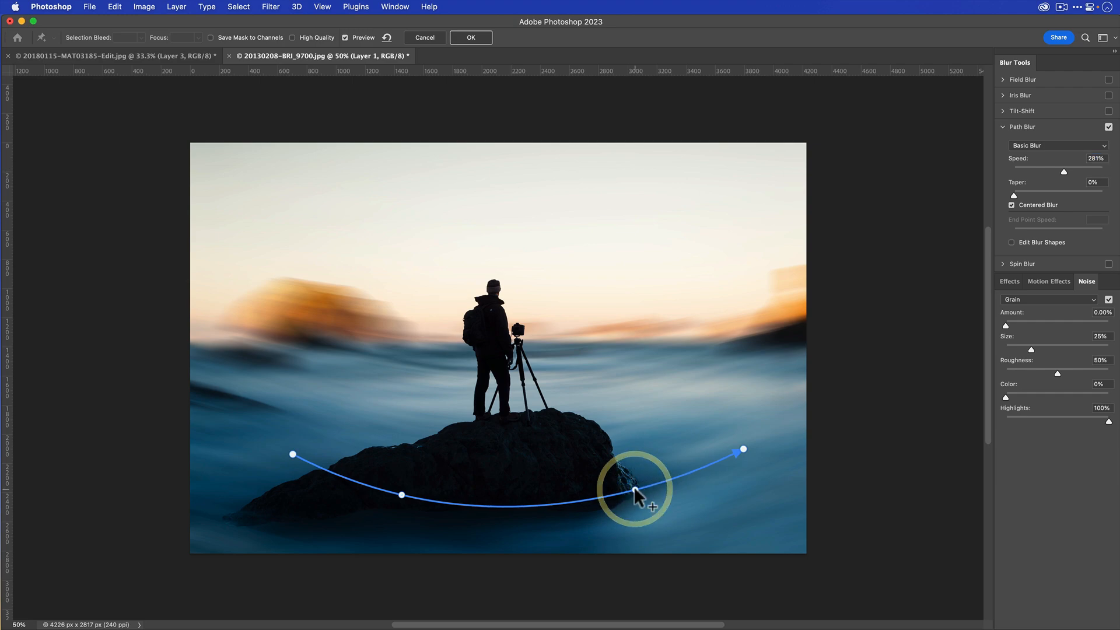
drag(634, 490, 628, 406)
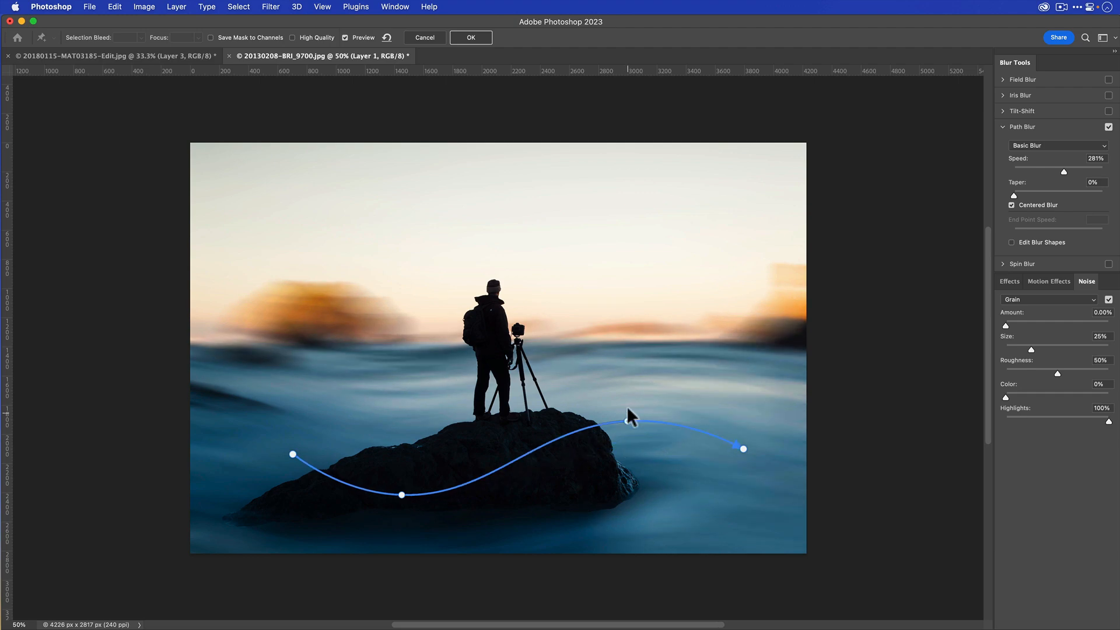
drag(743, 449, 757, 465)
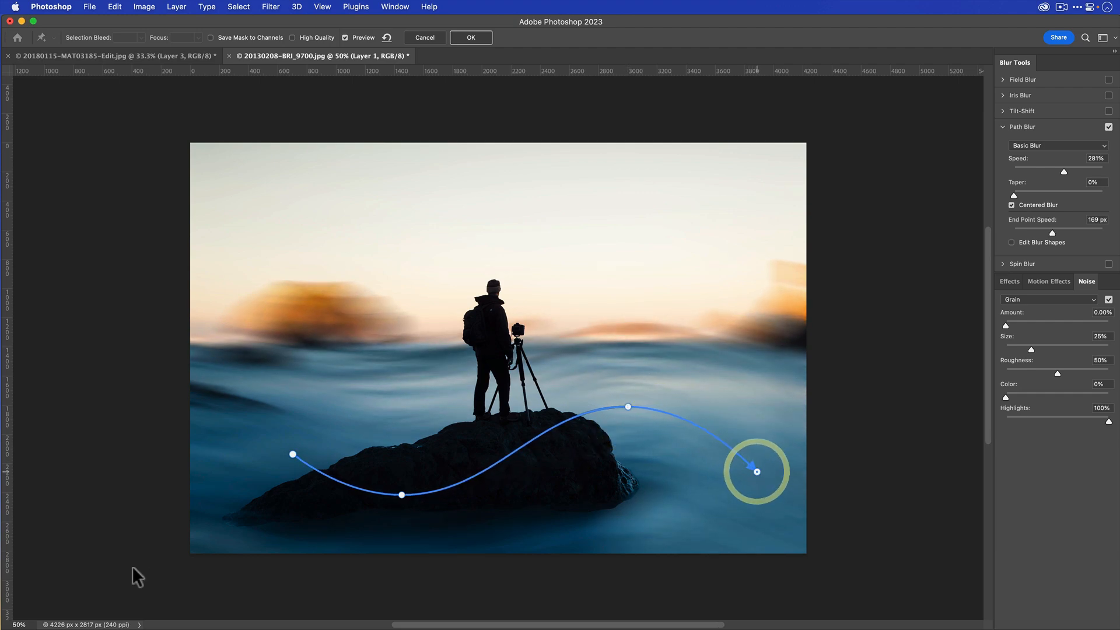
drag(292, 456, 277, 454)
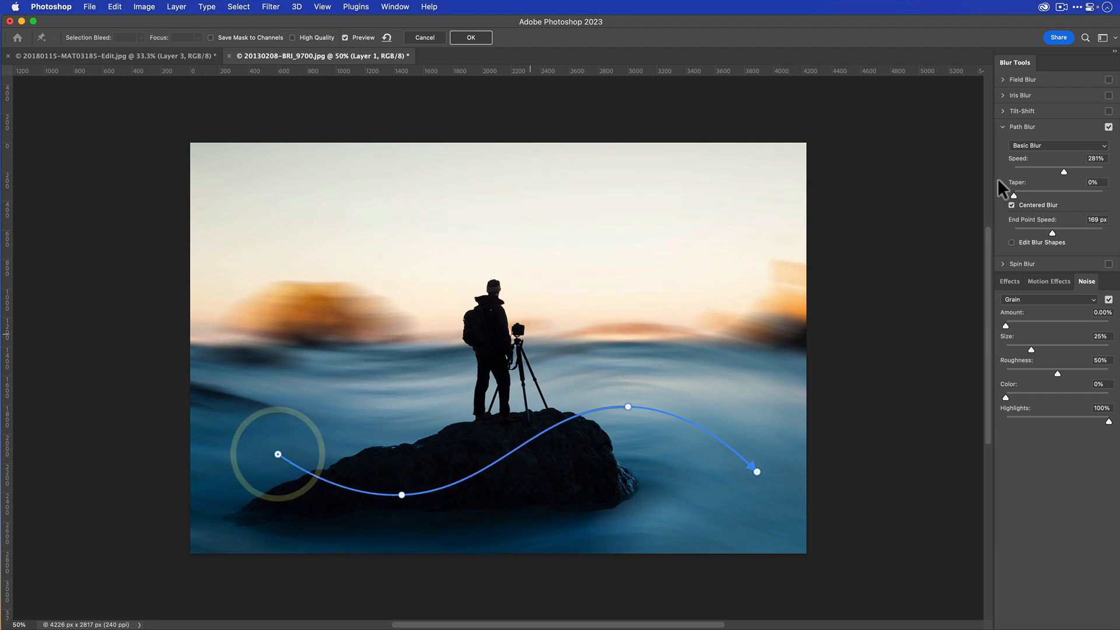
- Set the Path Blur speed to 408% and taper to 15%, and add 5.08% grain noise
drag(1065, 171, 1091, 169)
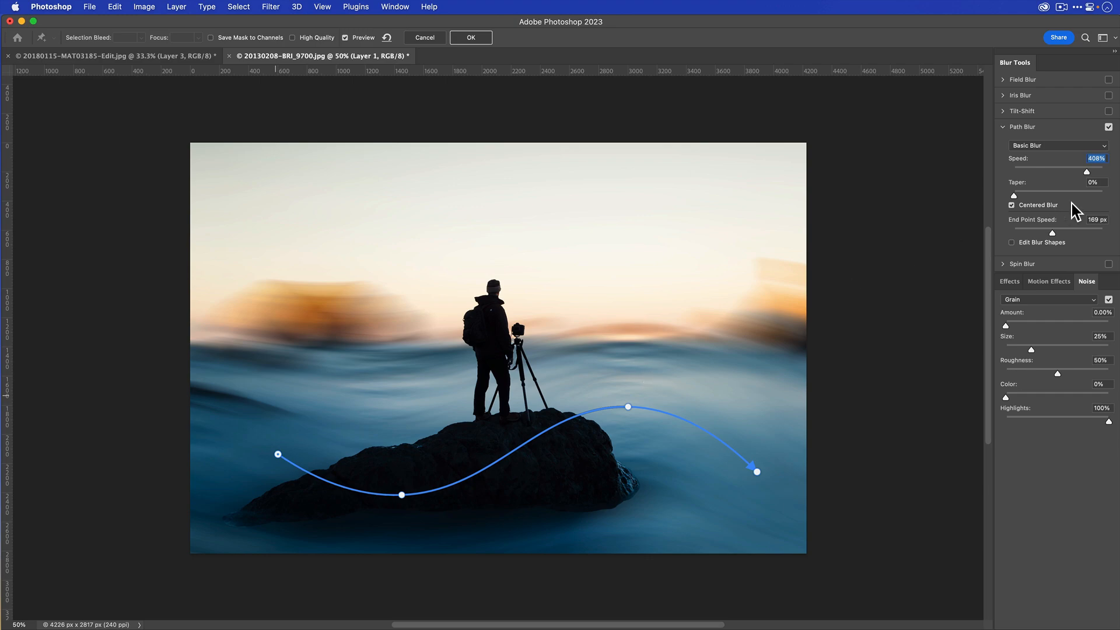
drag(1014, 195, 1034, 194)
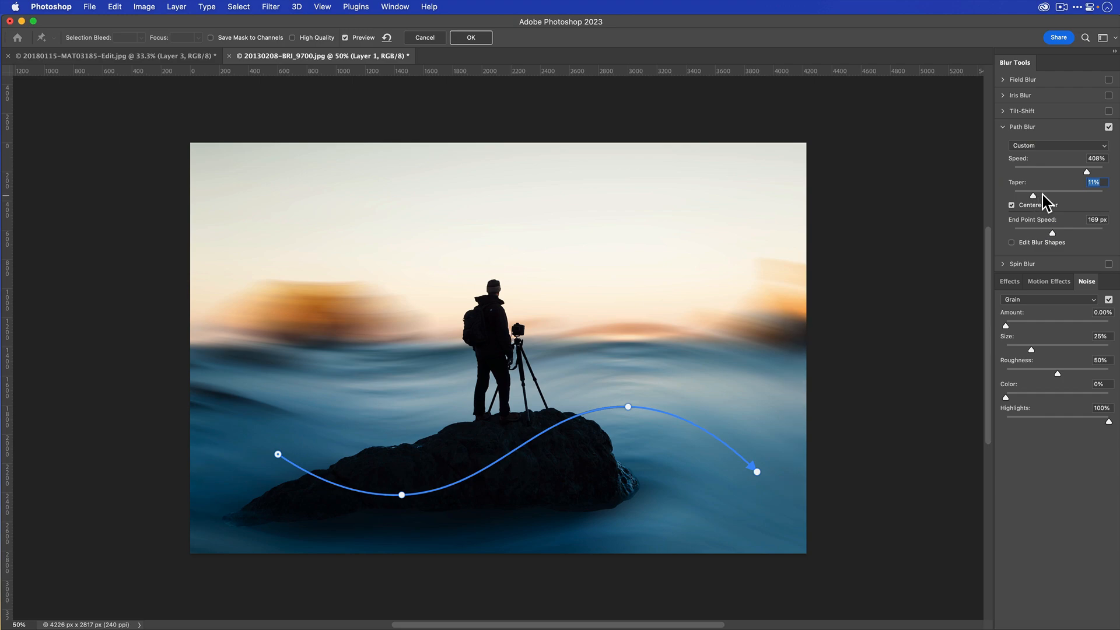
click(1041, 193)
click(1010, 324)
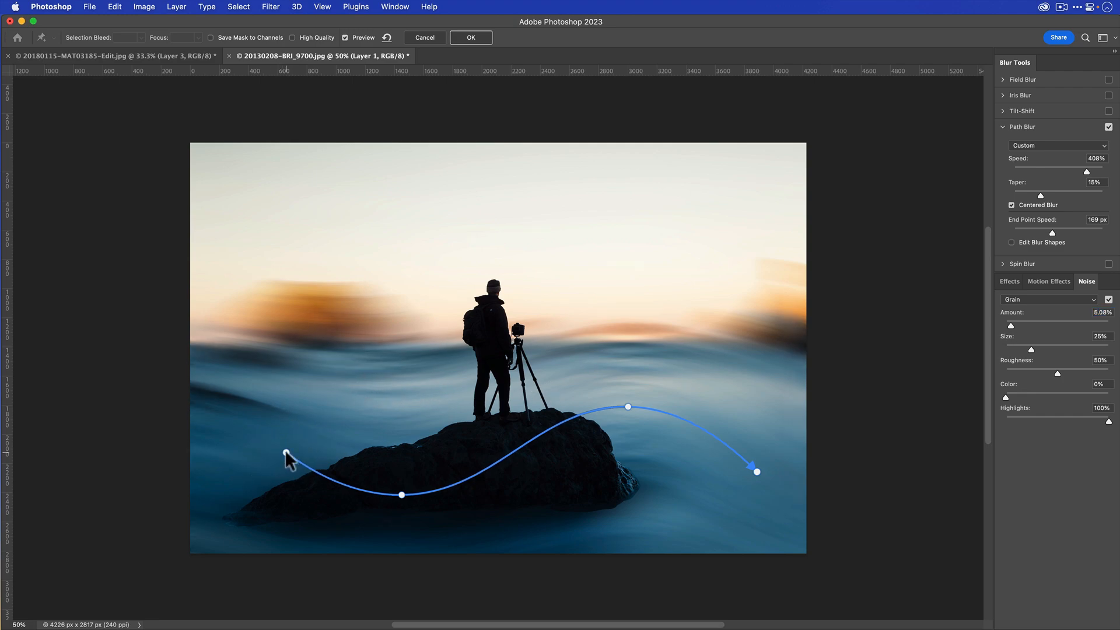
- Move both path endpoints slightly outward and upward, and apply the Path Blur to Layer 1
drag(276, 455, 271, 450)
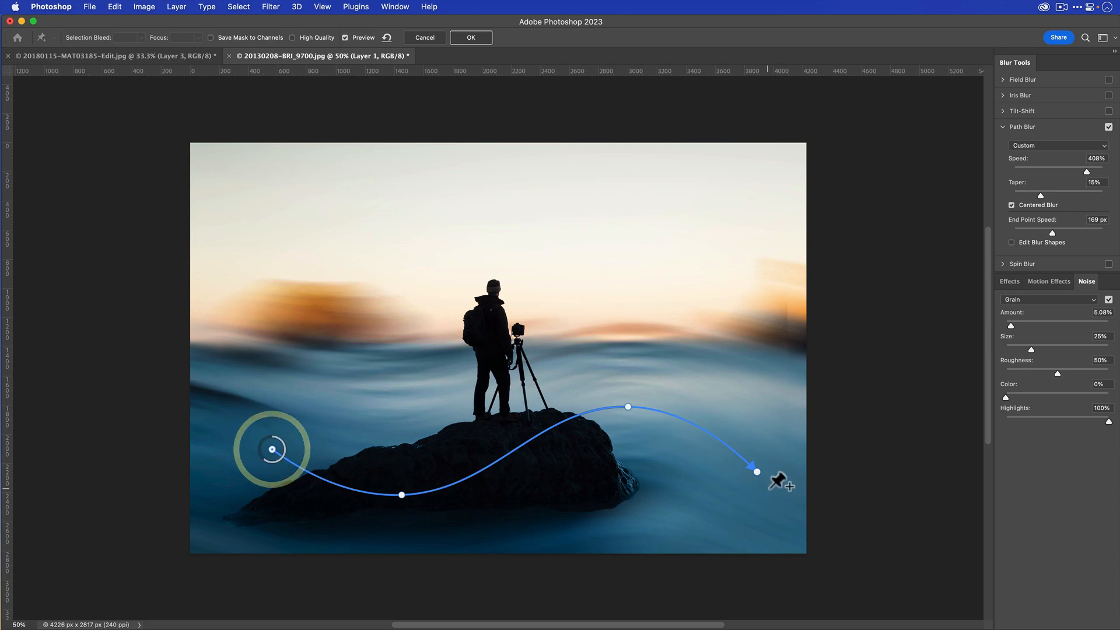
drag(756, 472, 762, 462)
drag(763, 474, 765, 462)
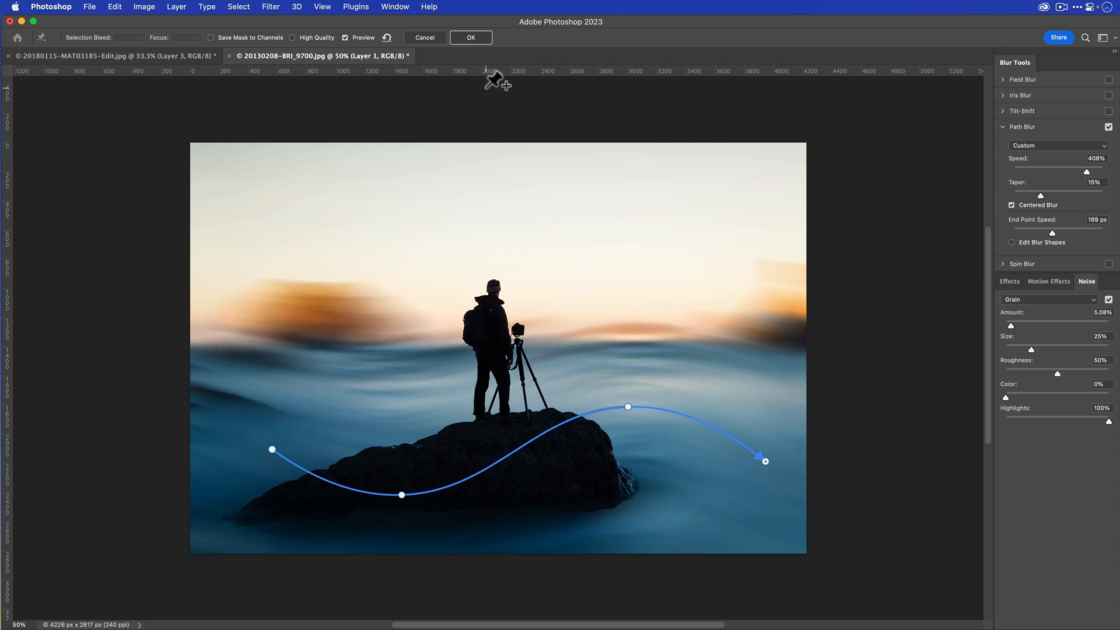
click(470, 37)
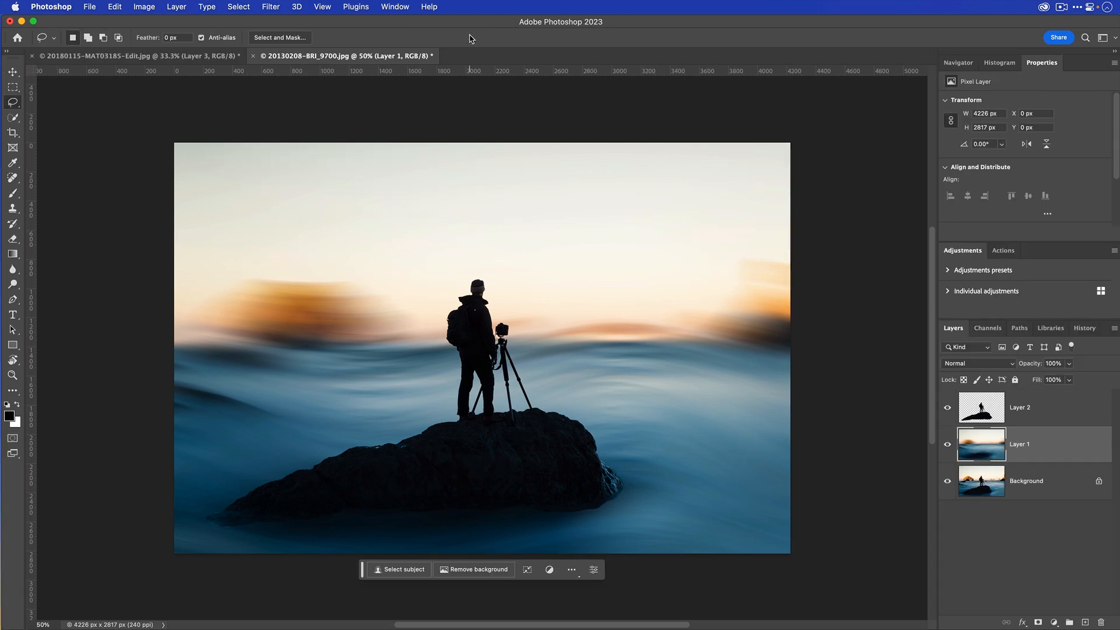
- Undo the applied blur and convert Layer 1 to a smart object
key(super+z)
right_click(1053, 452)
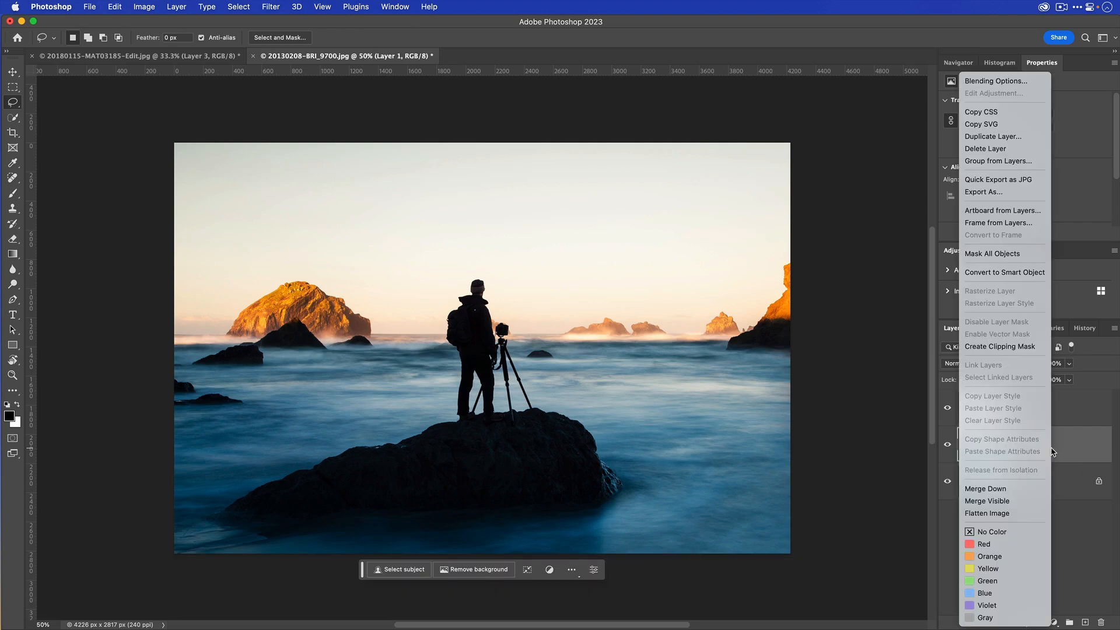
click(1027, 272)
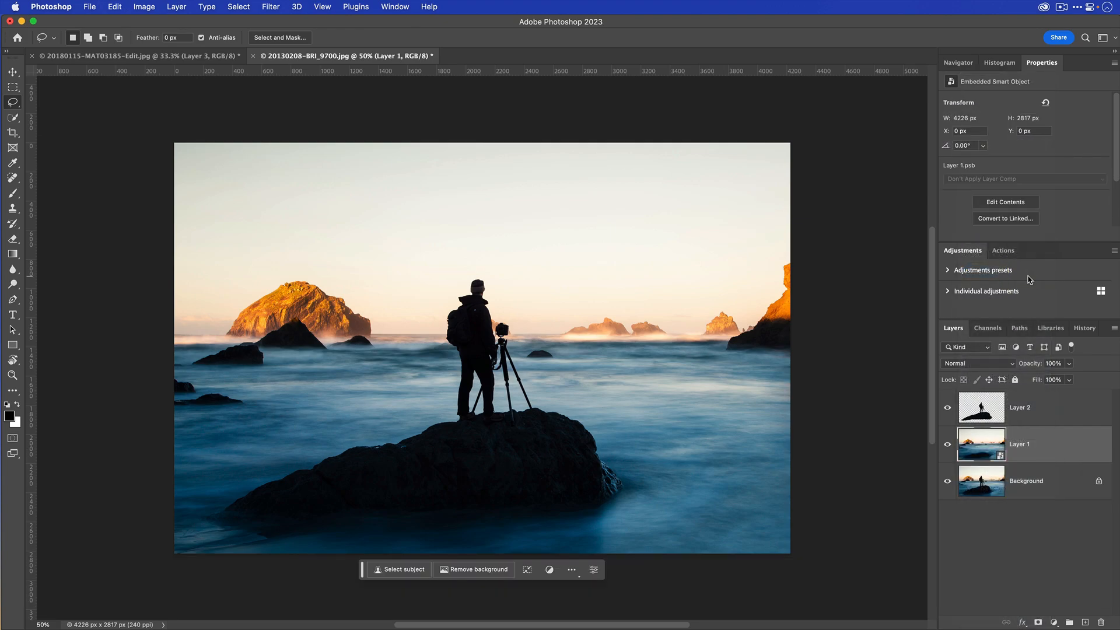
- Reapply the last Blur Gallery filter with the same path and settings to the Layer 1 smart object
click(271, 7)
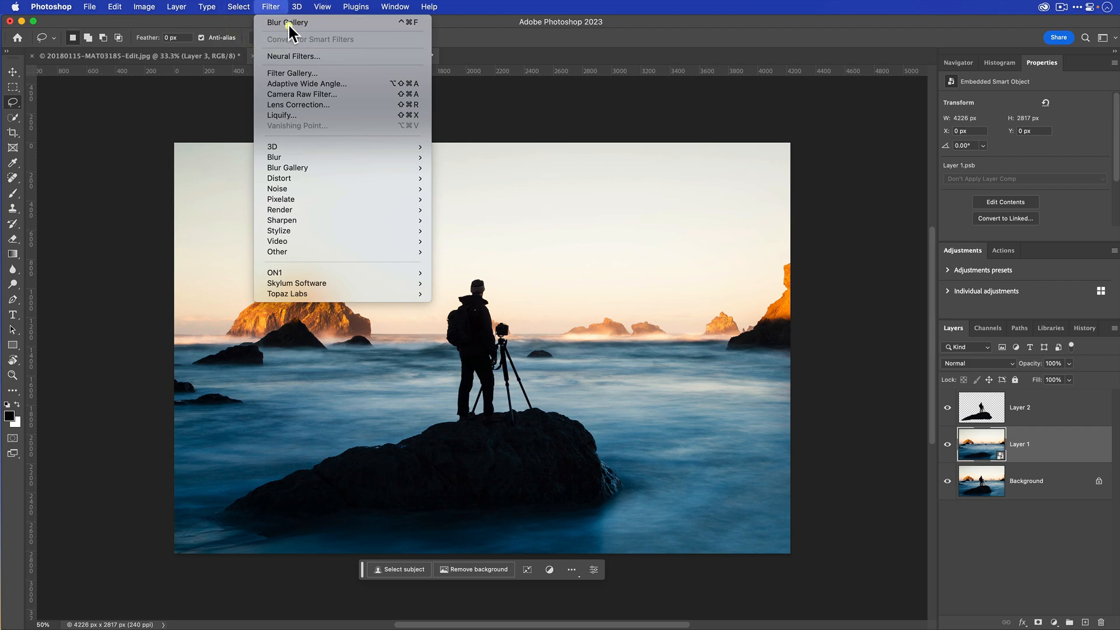
click(288, 22)
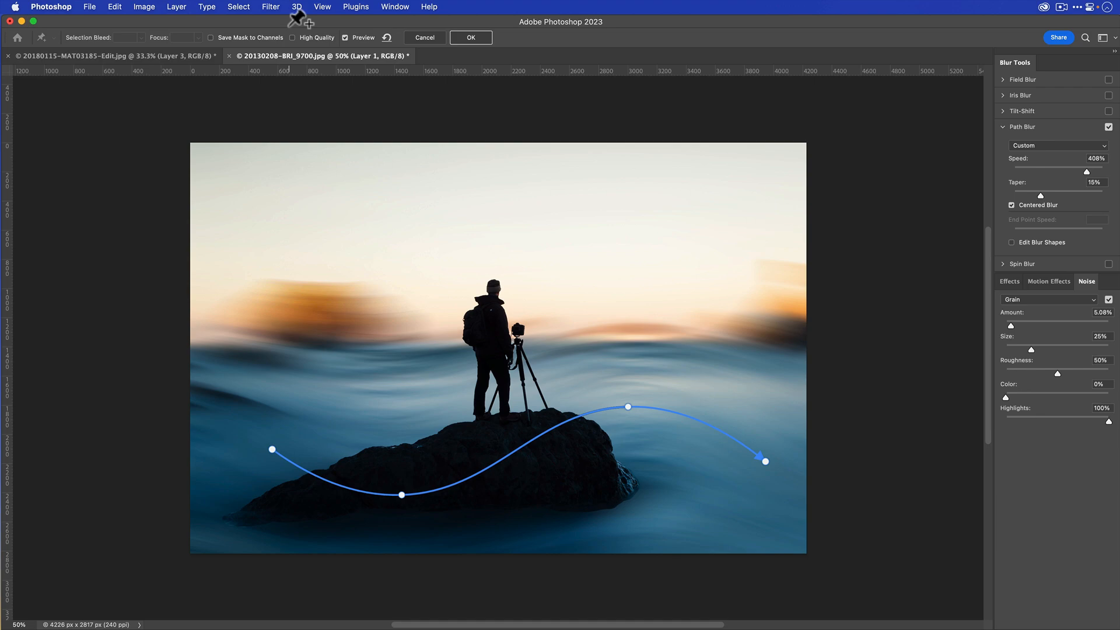
click(467, 36)
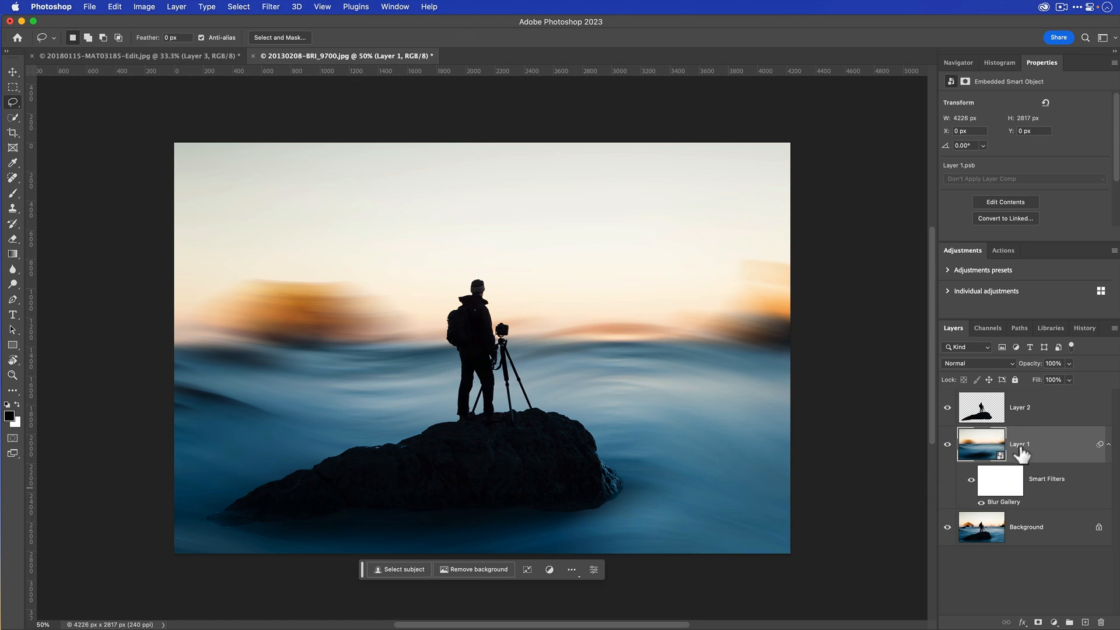
- Reopen the Blur Gallery smart filter on Layer 1 to review its Path Blur settings, and close it without changes
click(270, 7)
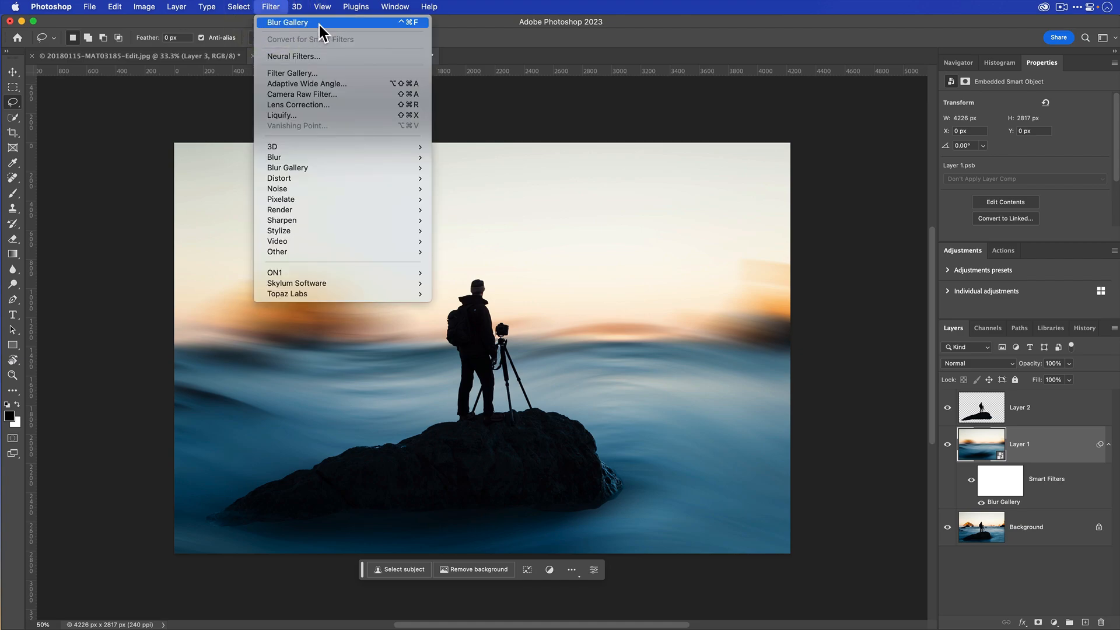
click(864, 169)
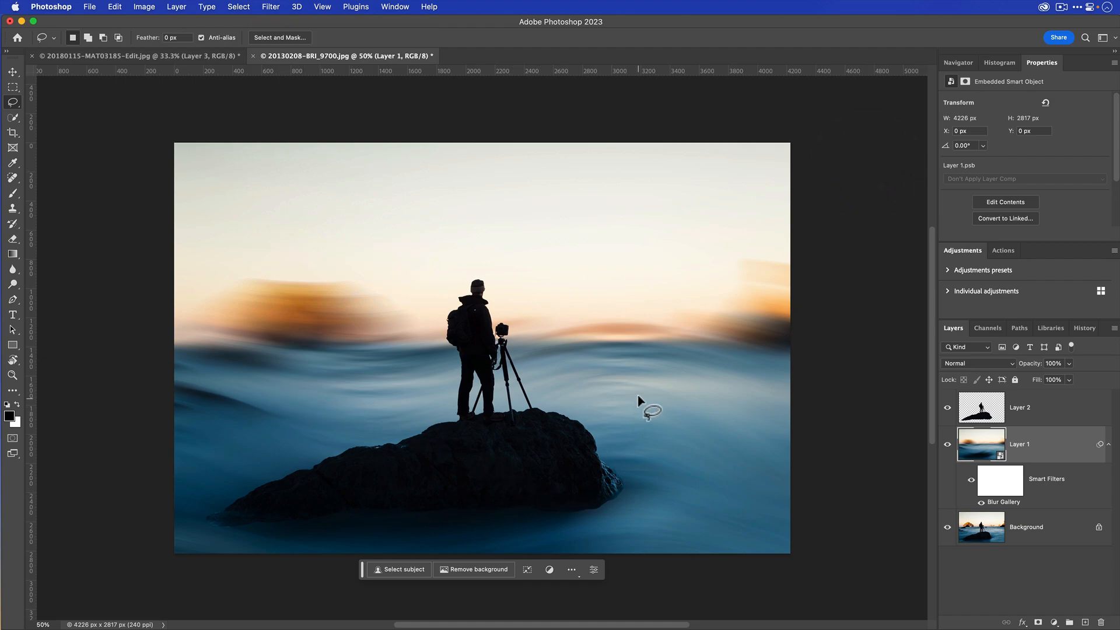
double_click(1007, 503)
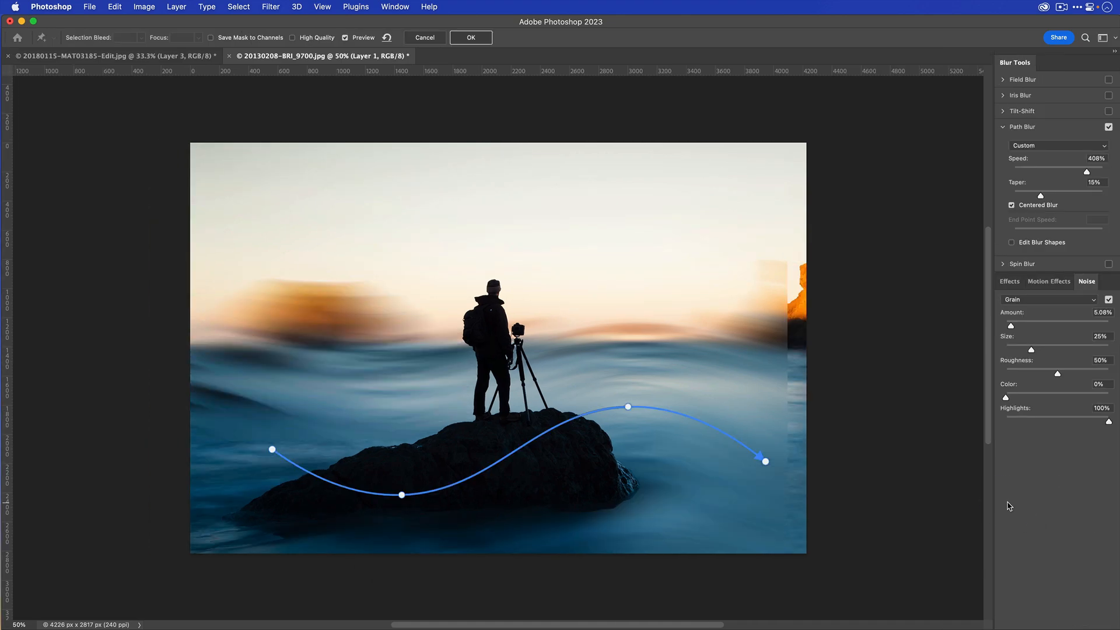
click(425, 37)
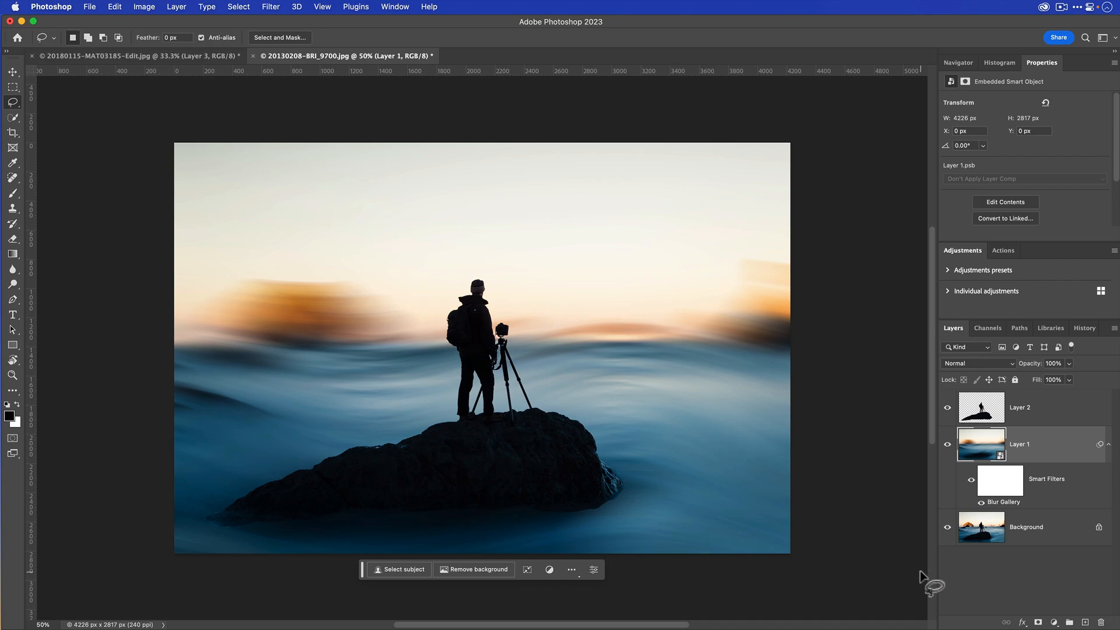
- Add a layer mask to Layer 1 and paint it black at 21% brush opacity along the rock's waterline, from the right base to the left tip
click(1038, 622)
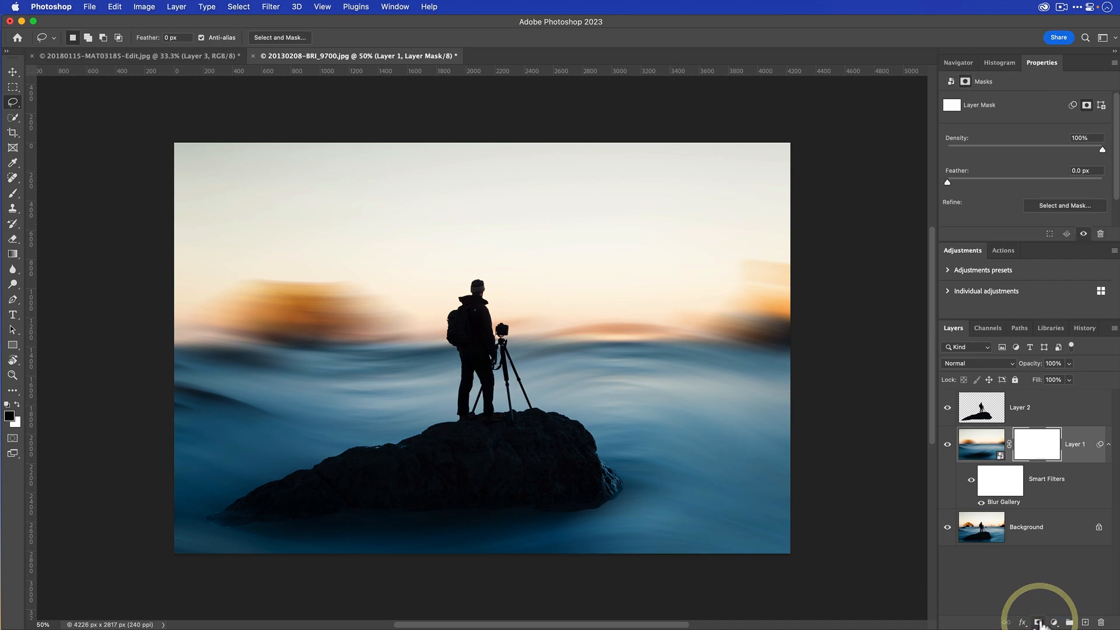
key(b)
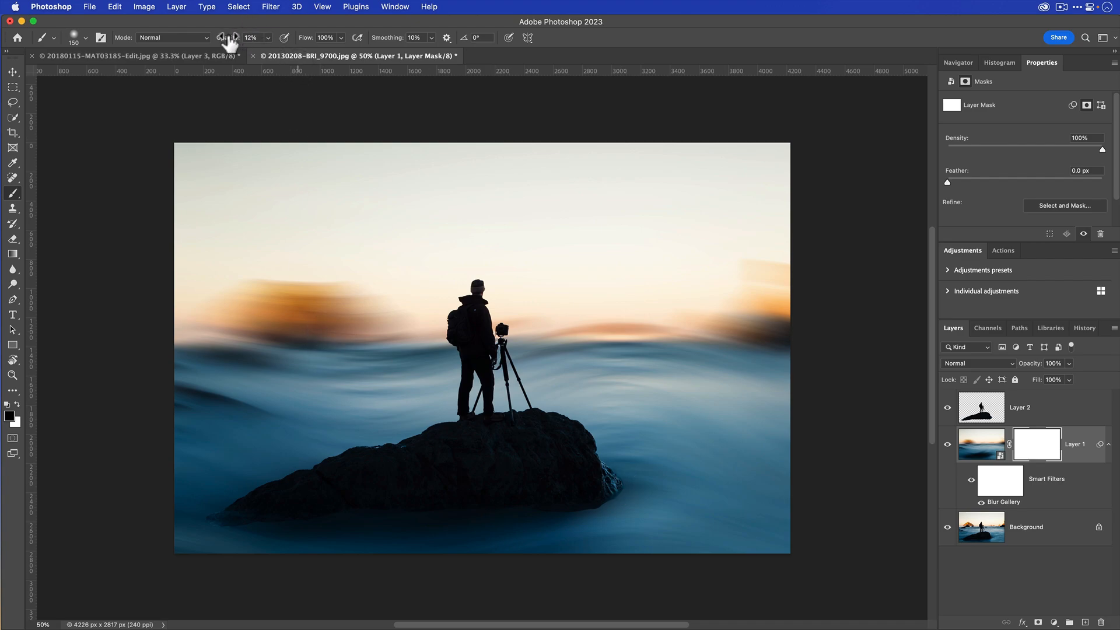
drag(230, 41, 232, 43)
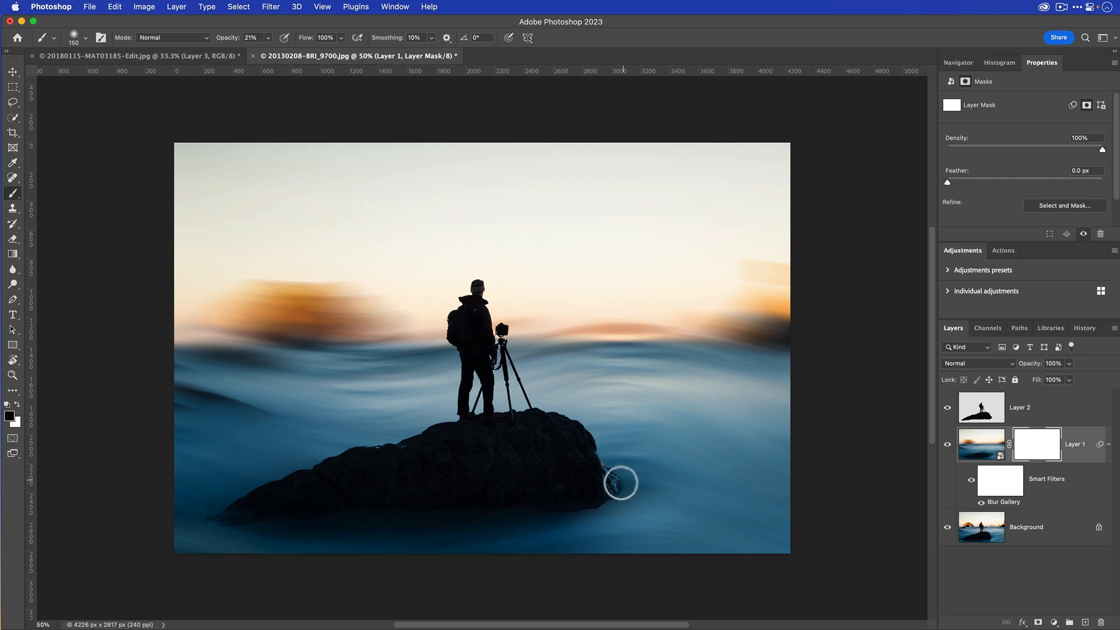
mouse_move(605, 492)
mouse_down()
mouse_move(615, 474)
mouse_move(592, 503)
mouse_move(622, 482)
mouse_move(601, 501)
mouse_move(558, 505)
mouse_move(614, 496)
mouse_move(587, 509)
mouse_move(600, 508)
mouse_move(517, 507)
mouse_move(564, 509)
mouse_up()
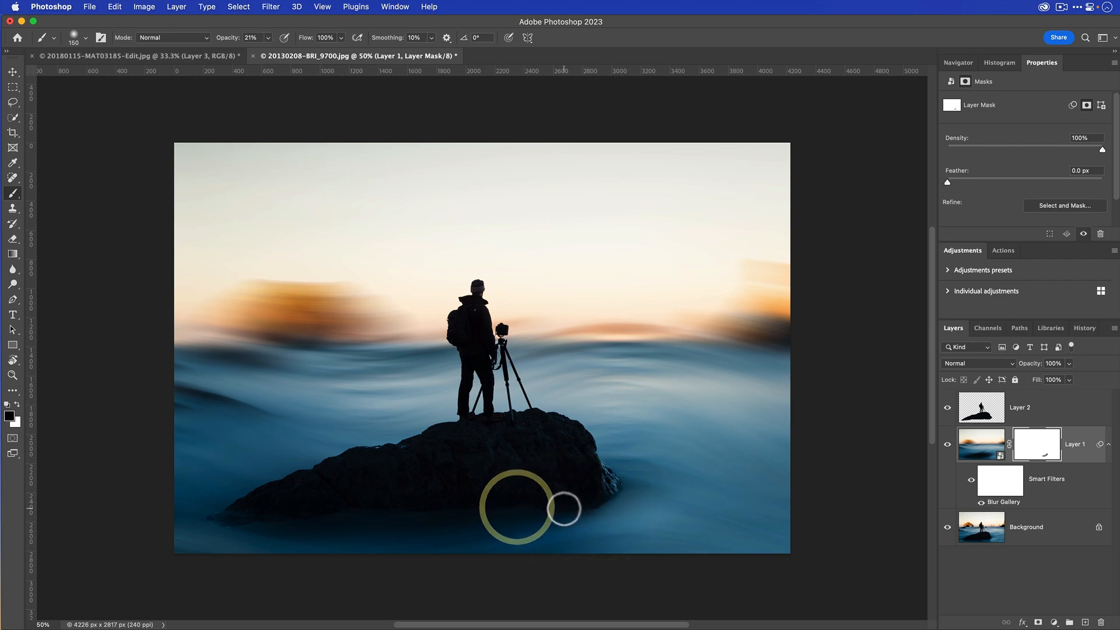
click(474, 510)
click(207, 522)
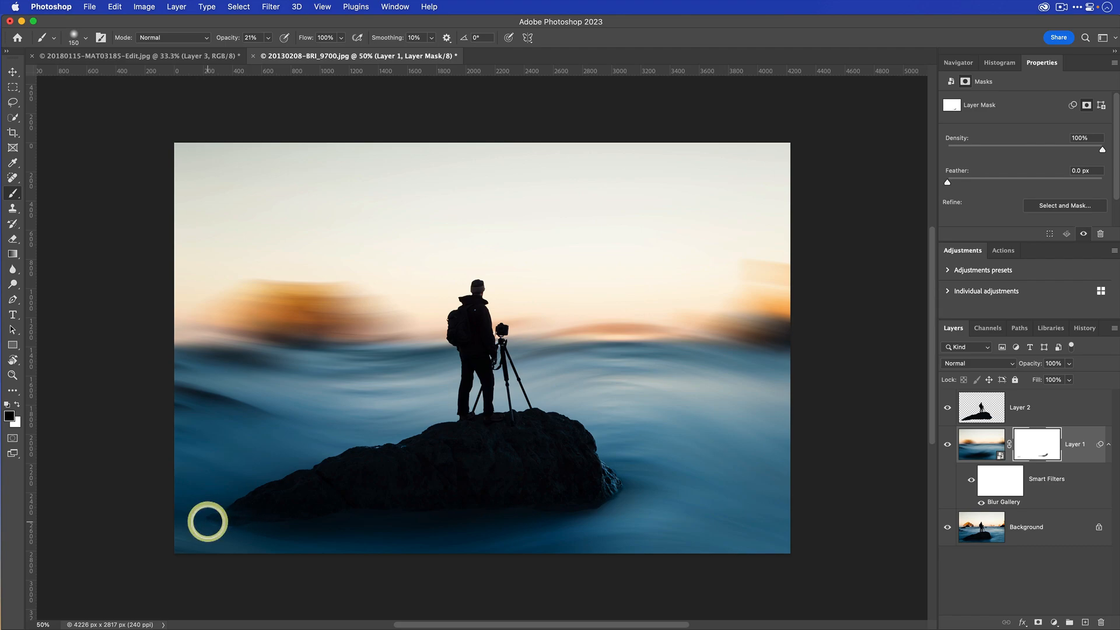
drag(208, 521, 244, 519)
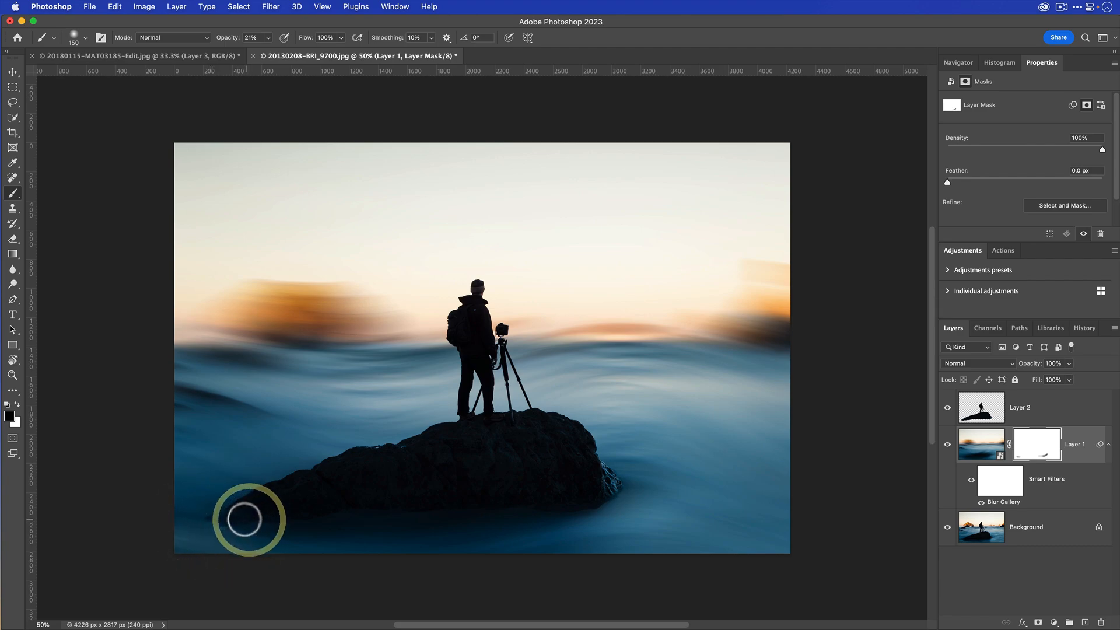
click(208, 517)
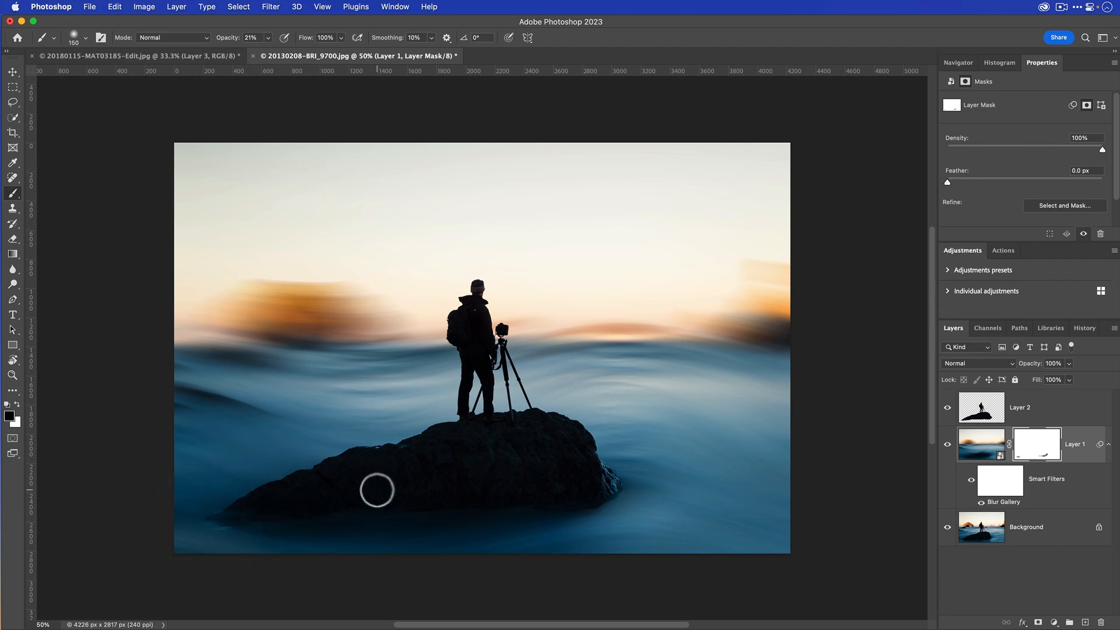
click(589, 498)
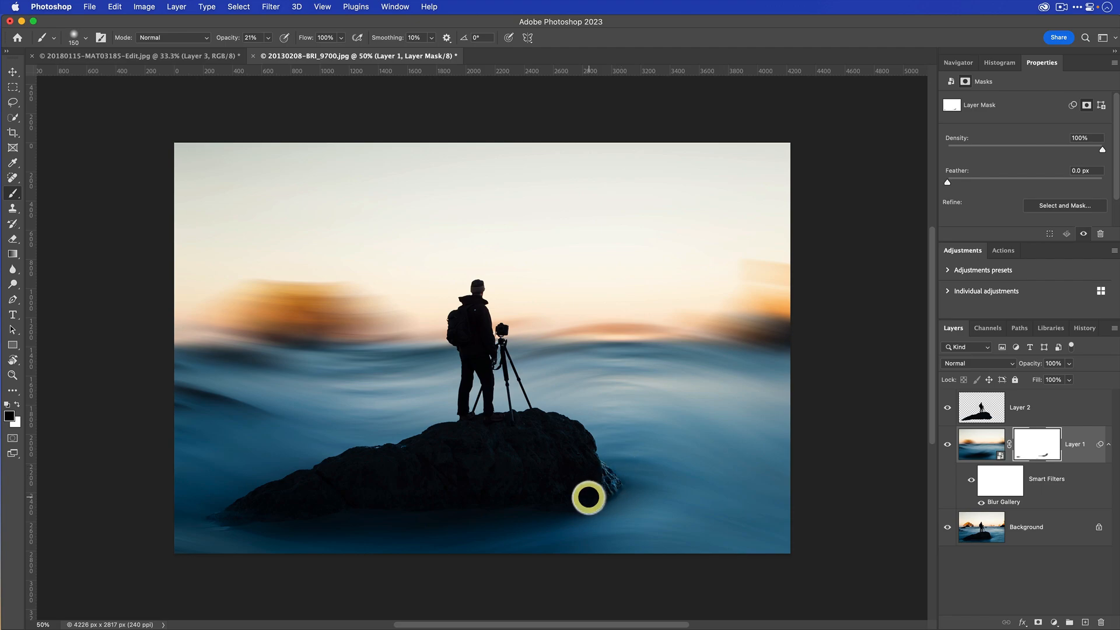
click(305, 513)
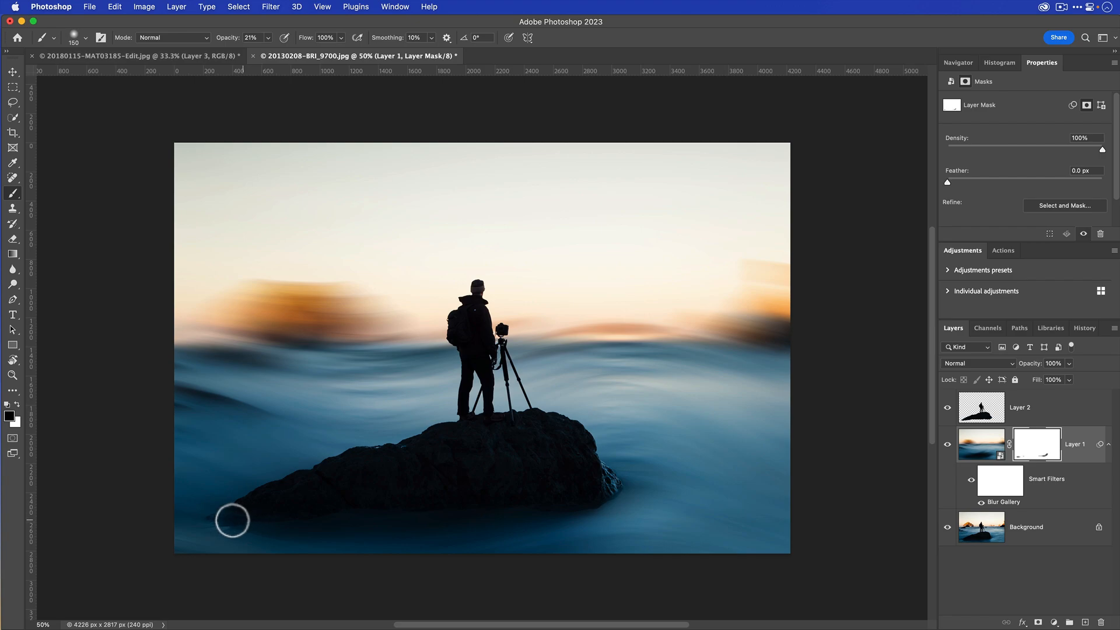
click(214, 517)
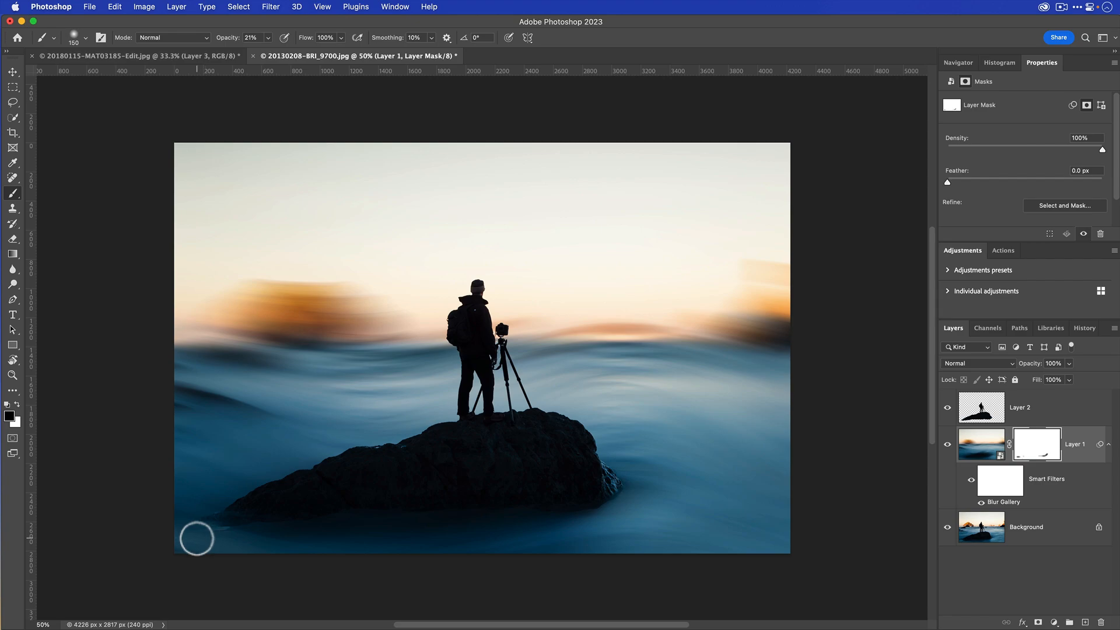
- Paint white with a size 90 brush on Layer 1's mask below the rock's left tip, and check the blend by toggling Layer 2
key(x)
key(bracketleft)
key(bracketleft)
key(bracketleft)
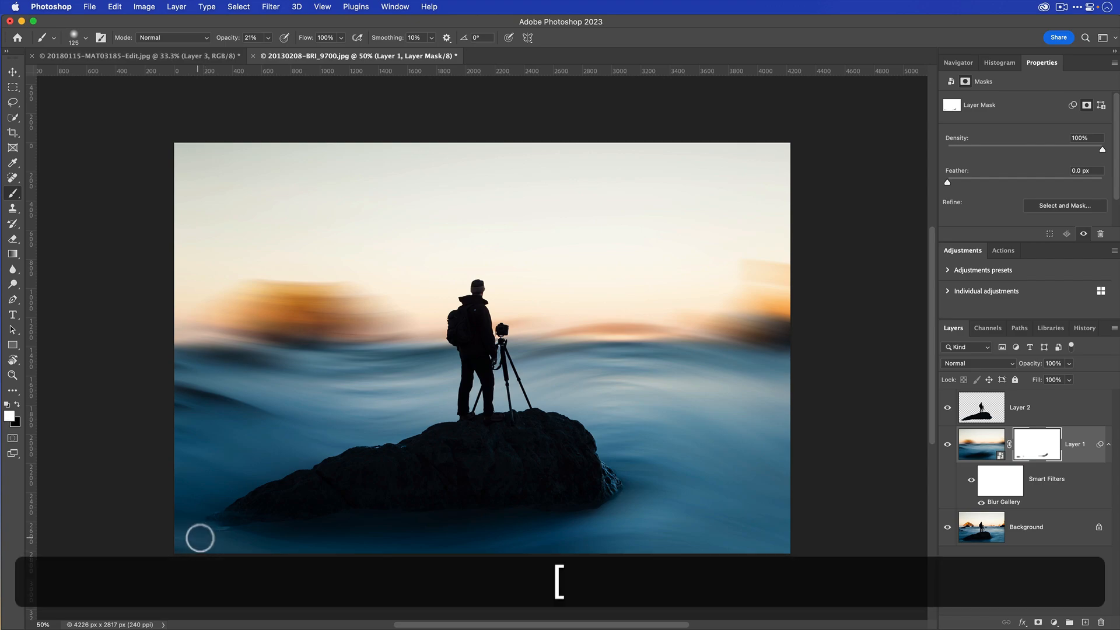
mouse_move(229, 531)
mouse_down()
mouse_move(224, 532)
mouse_move(187, 541)
mouse_move(223, 533)
mouse_up()
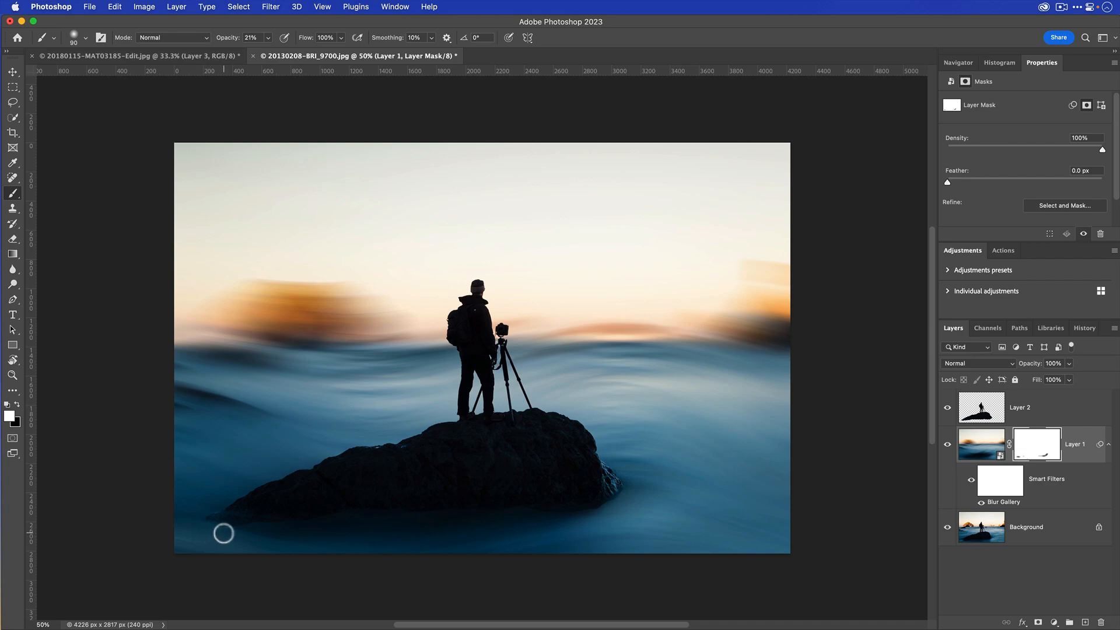
click(949, 407)
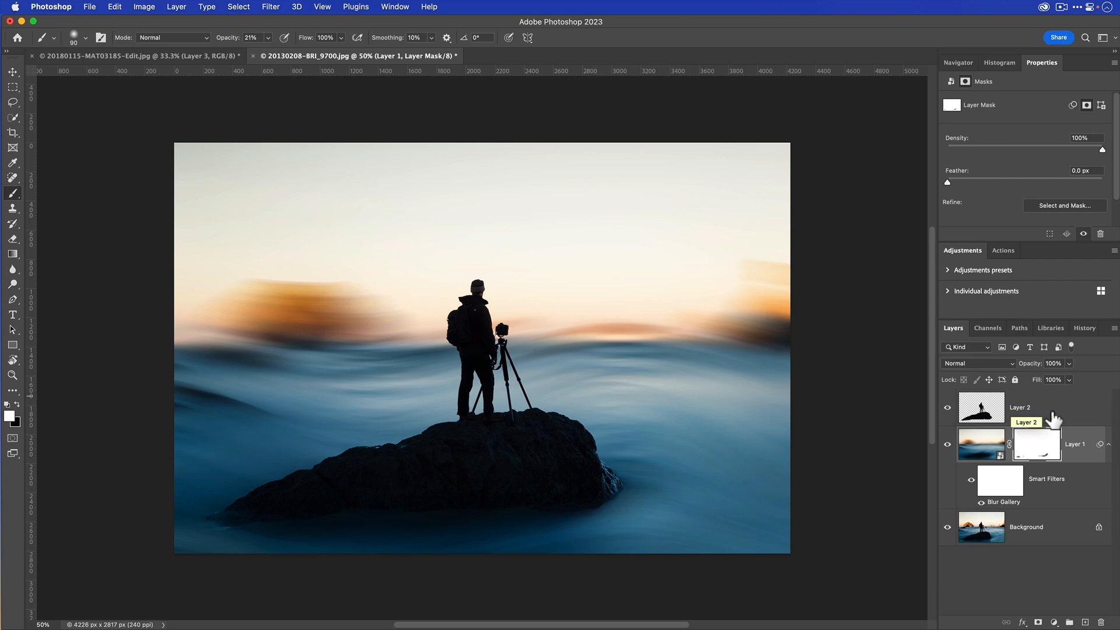
- Stamp all visible layers into a new layer above Layer 2 and convert it to a smart object
click(1053, 414)
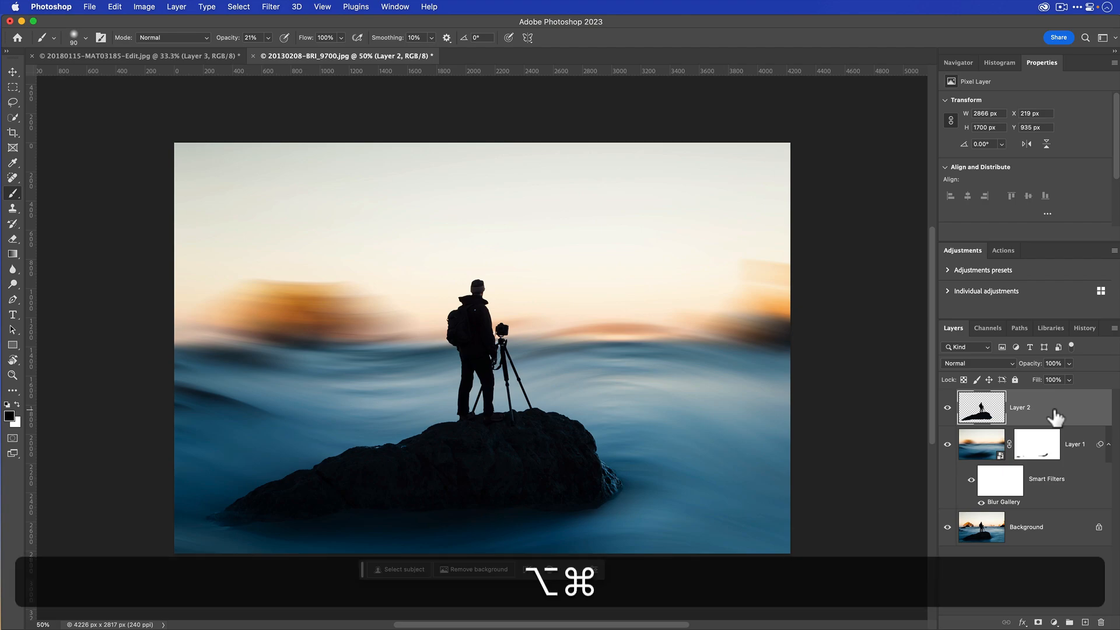
key(alt+shift+super+e)
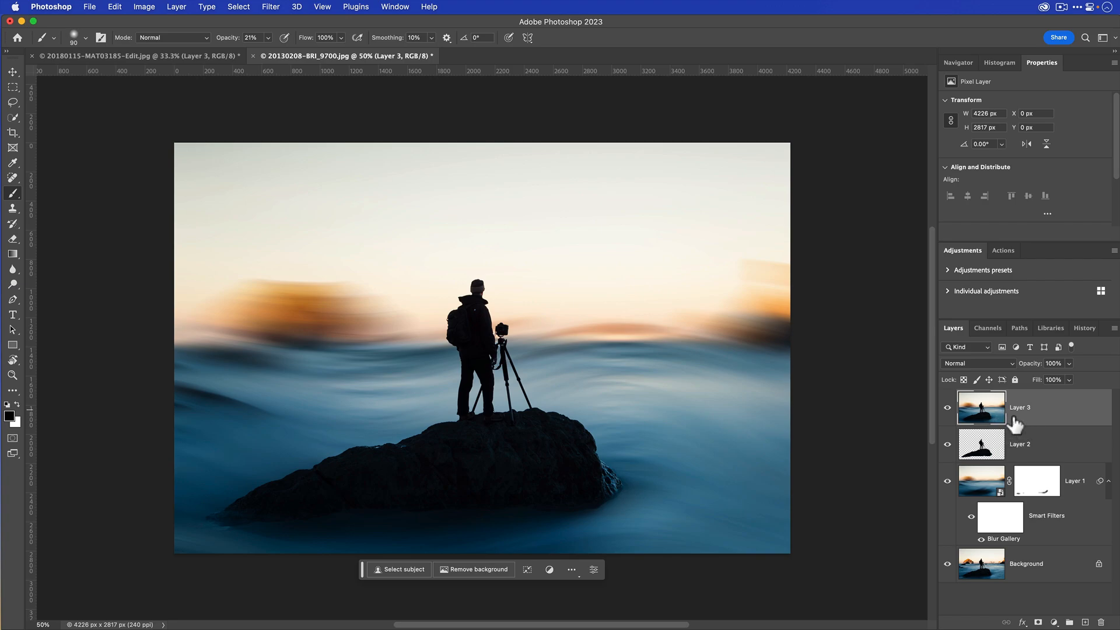
right_click(1040, 420)
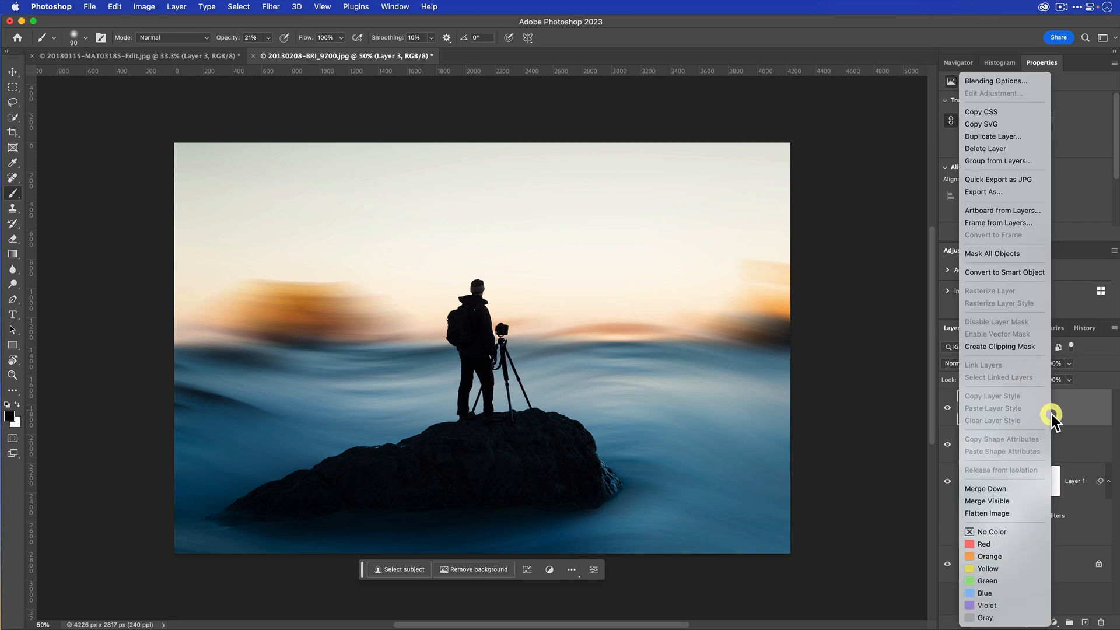
click(1005, 272)
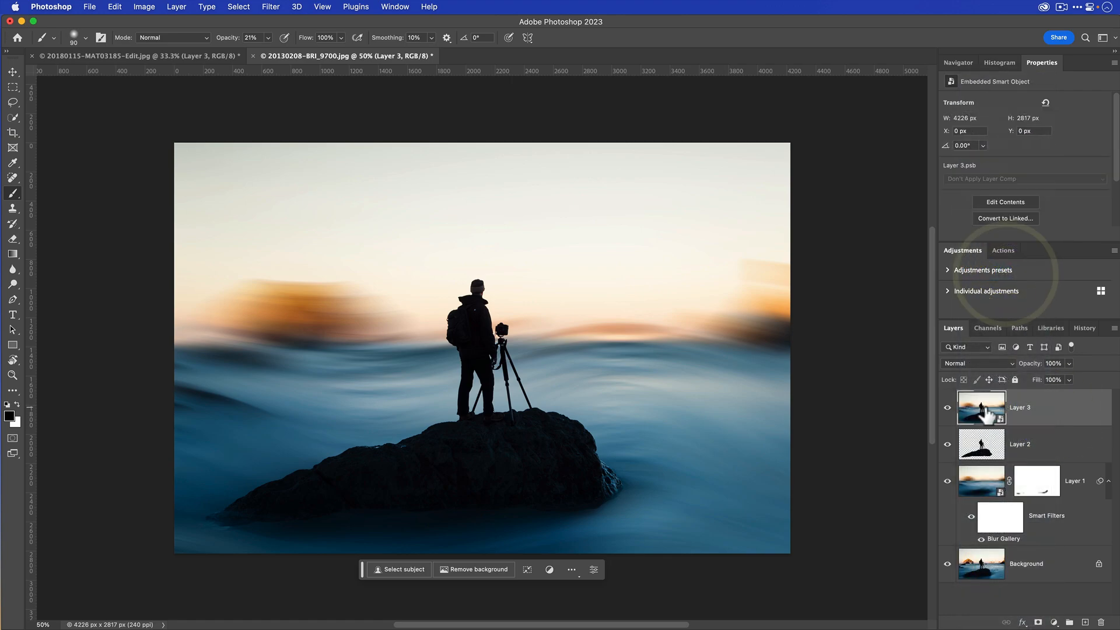
- Open the Camera Raw Filter on Layer 3 and apply the Moving Water Enhancer foreground preset at an amount of 64
click(270, 6)
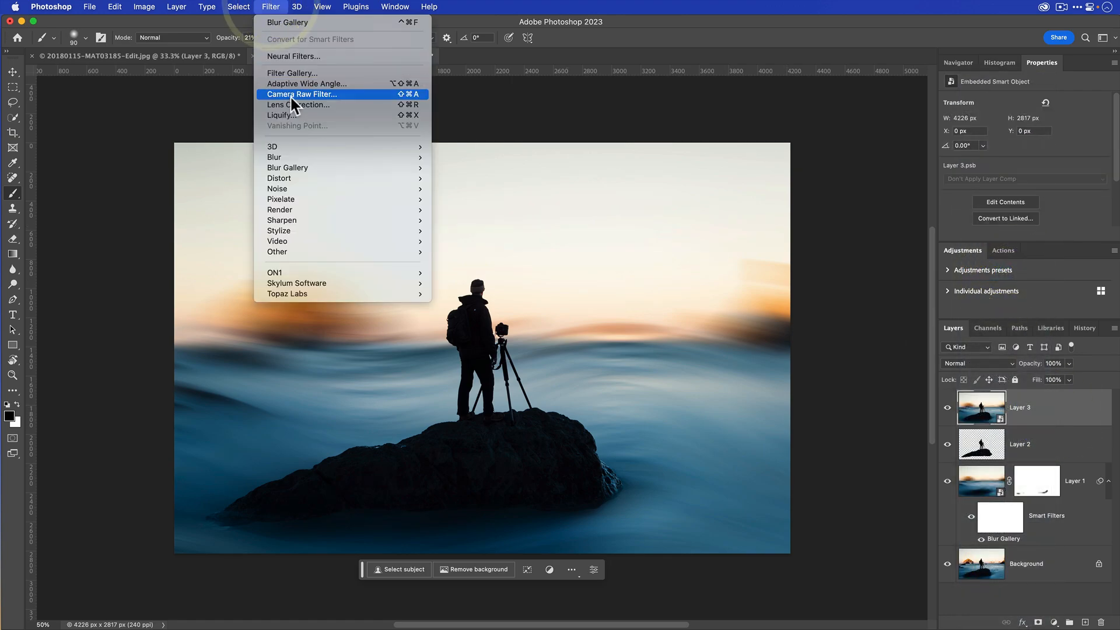
click(313, 95)
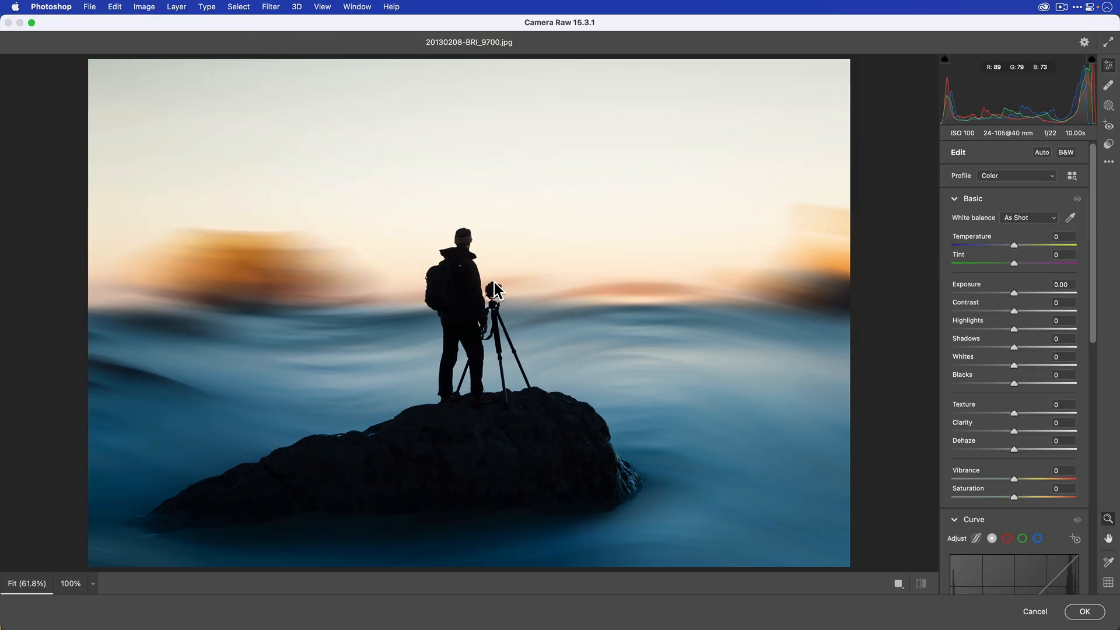
click(1108, 143)
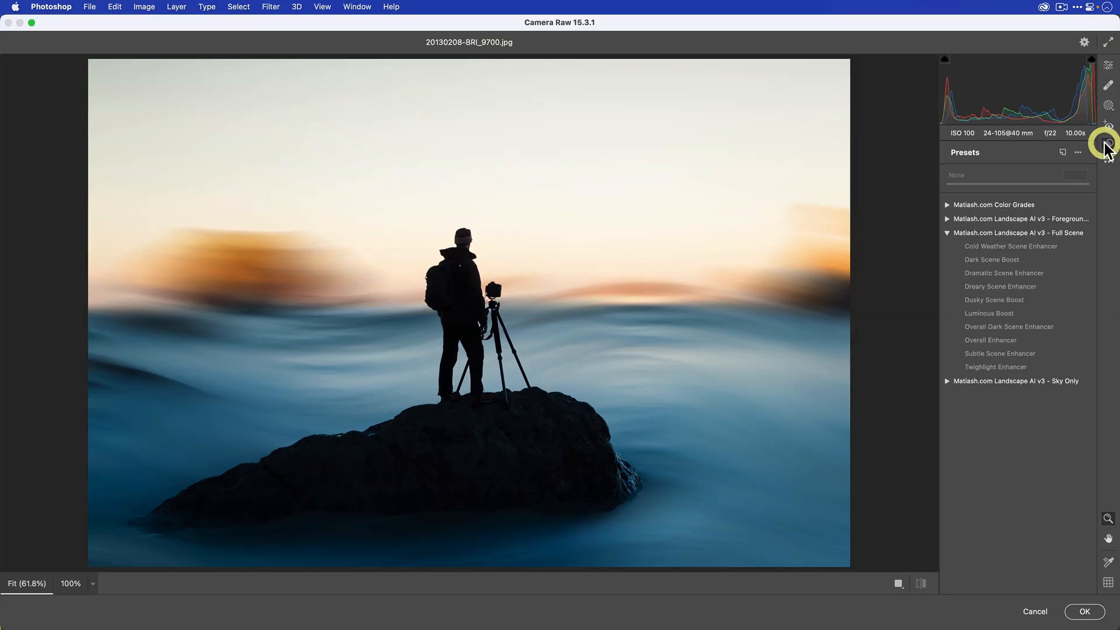
click(945, 234)
click(946, 219)
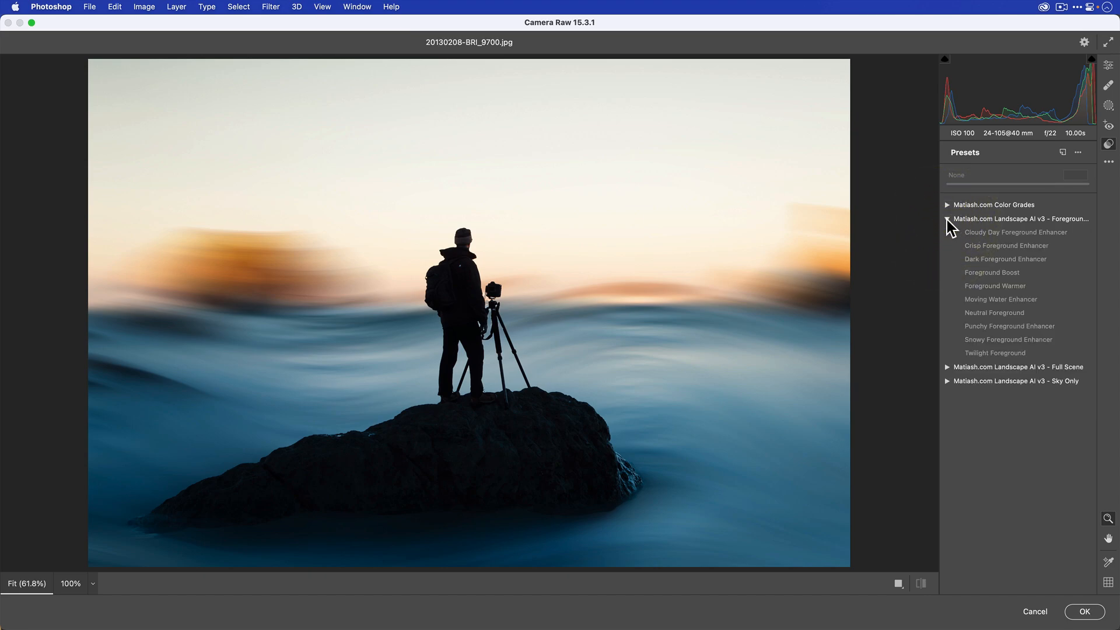
click(1035, 299)
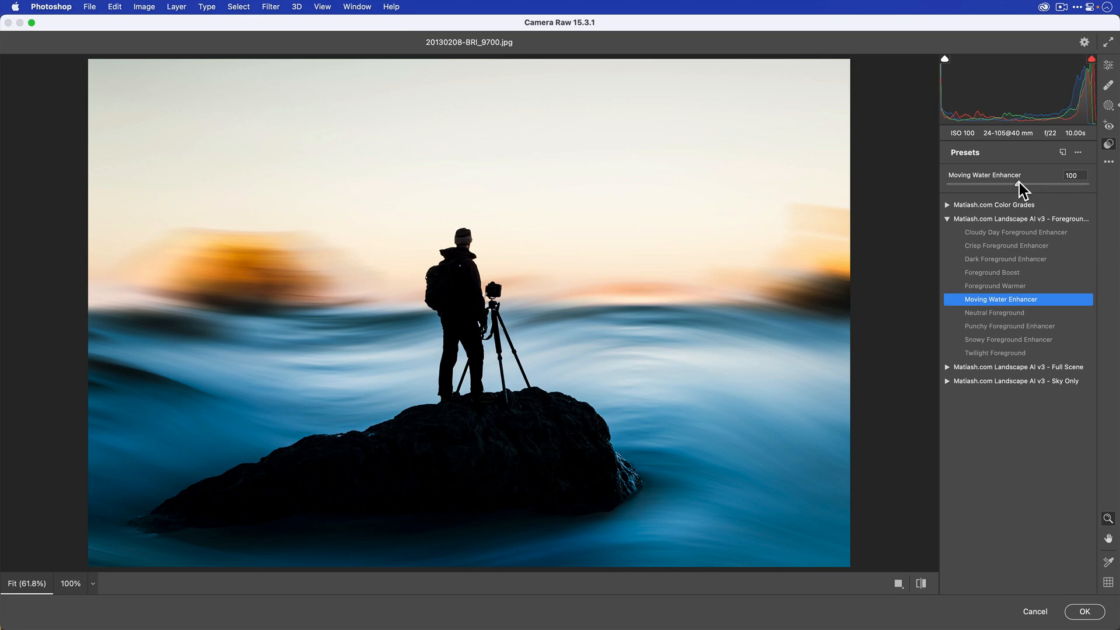
drag(1018, 182, 991, 183)
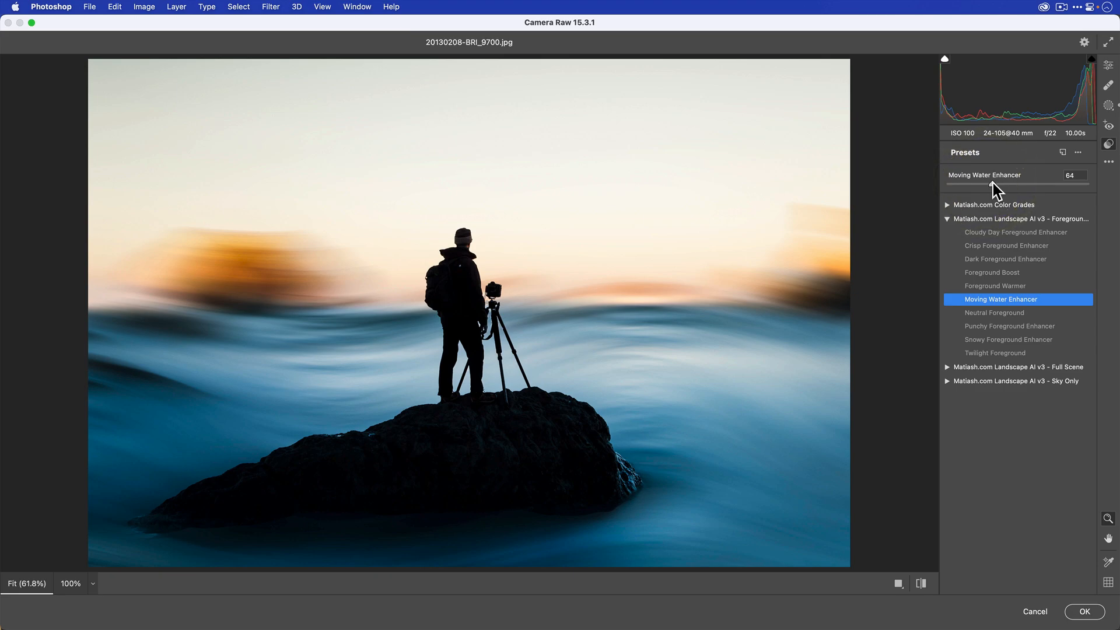
- Add a vignette of -13 with midpoint 25 and a softer feather, and apply the Camera Raw Filter
click(1108, 65)
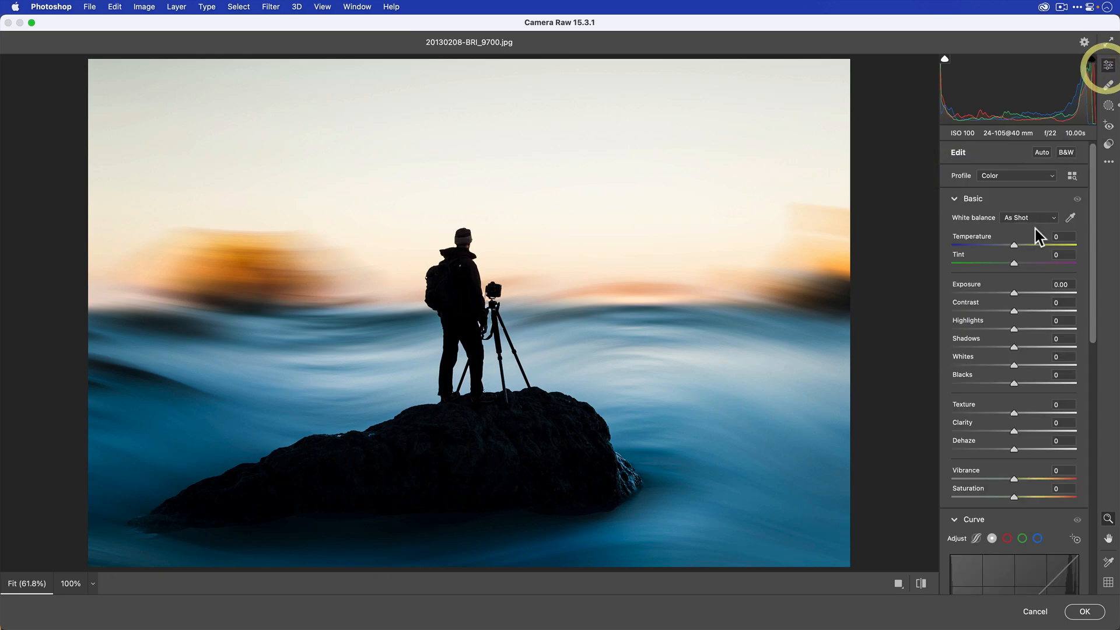
scroll(1028, 260, down, 10)
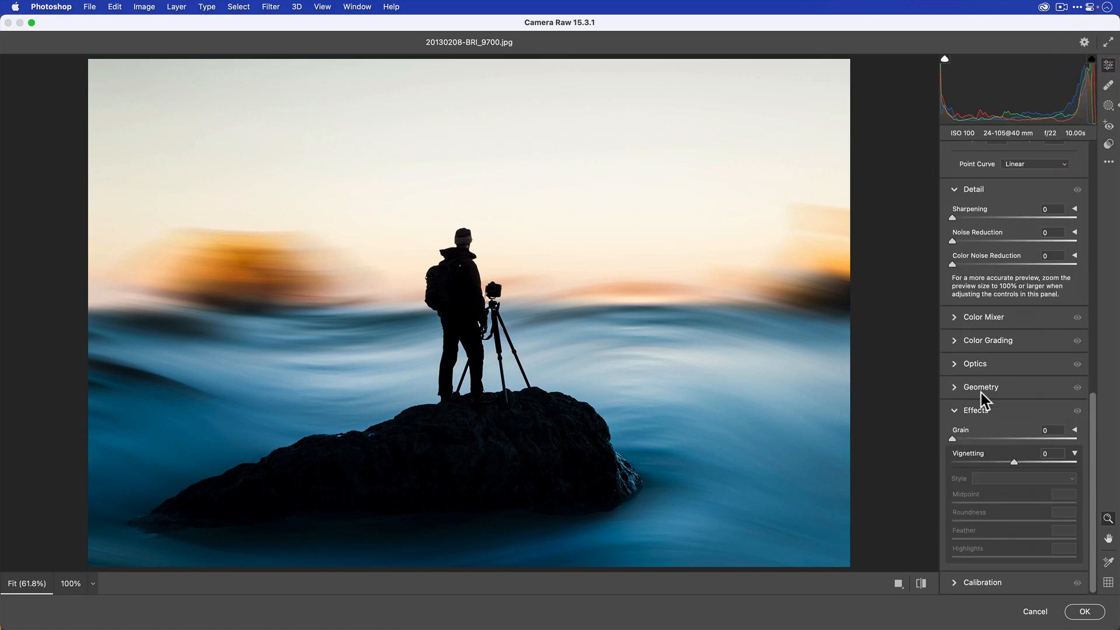
drag(1012, 462, 1002, 460)
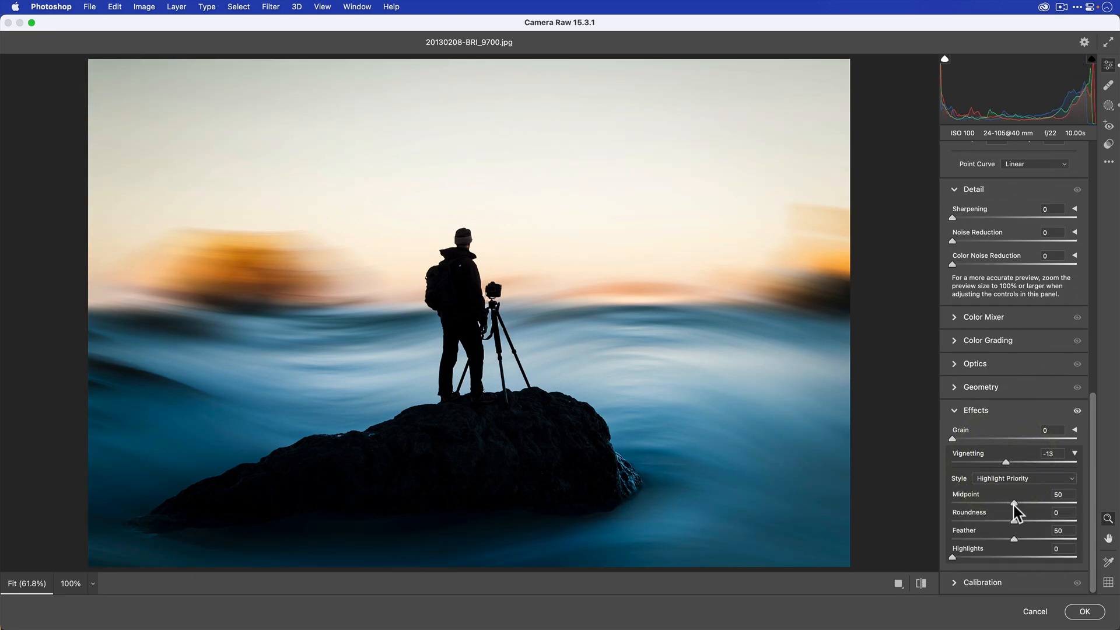
drag(993, 502, 982, 505)
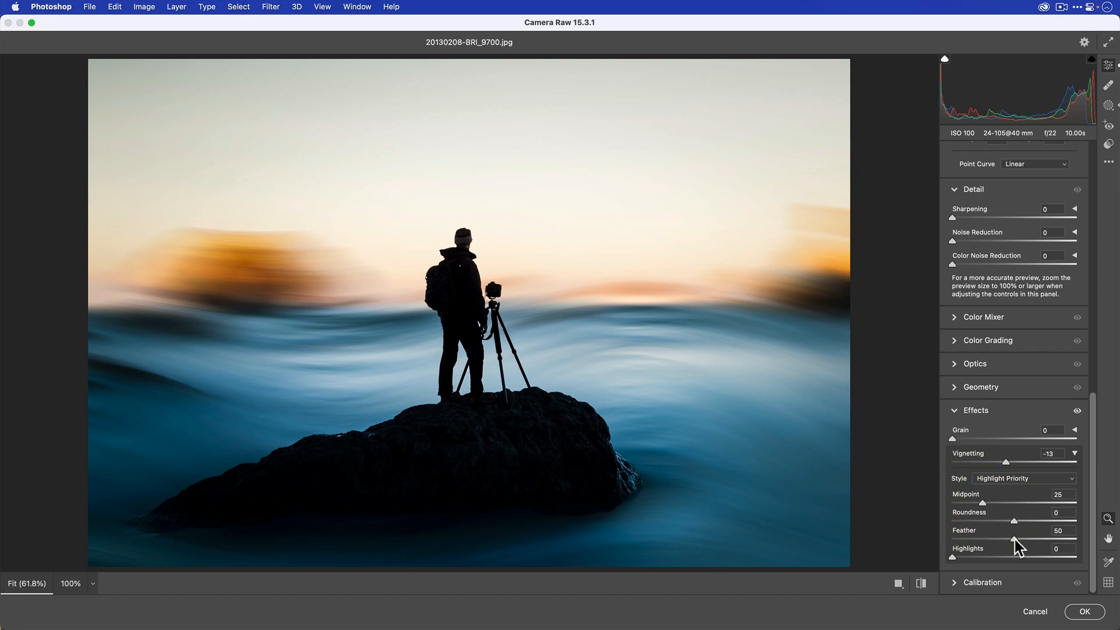
click(1041, 539)
click(1082, 610)
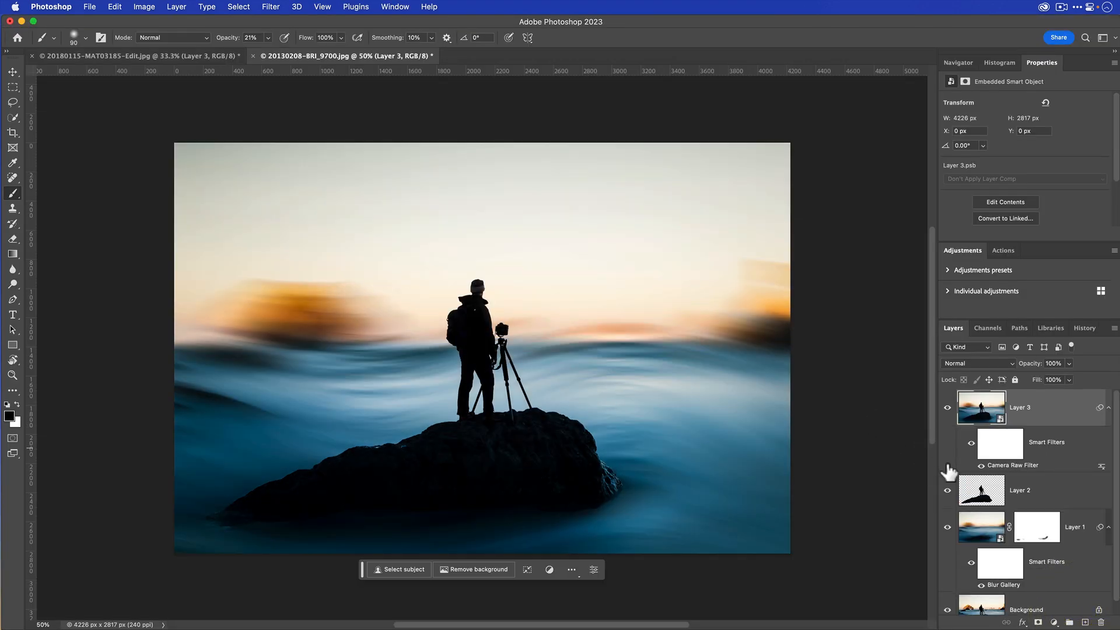
- Hide Layers 1 and 2 and toggle Layer 3 off and on to compare the finished image with the original Background
drag(949, 494, 947, 627)
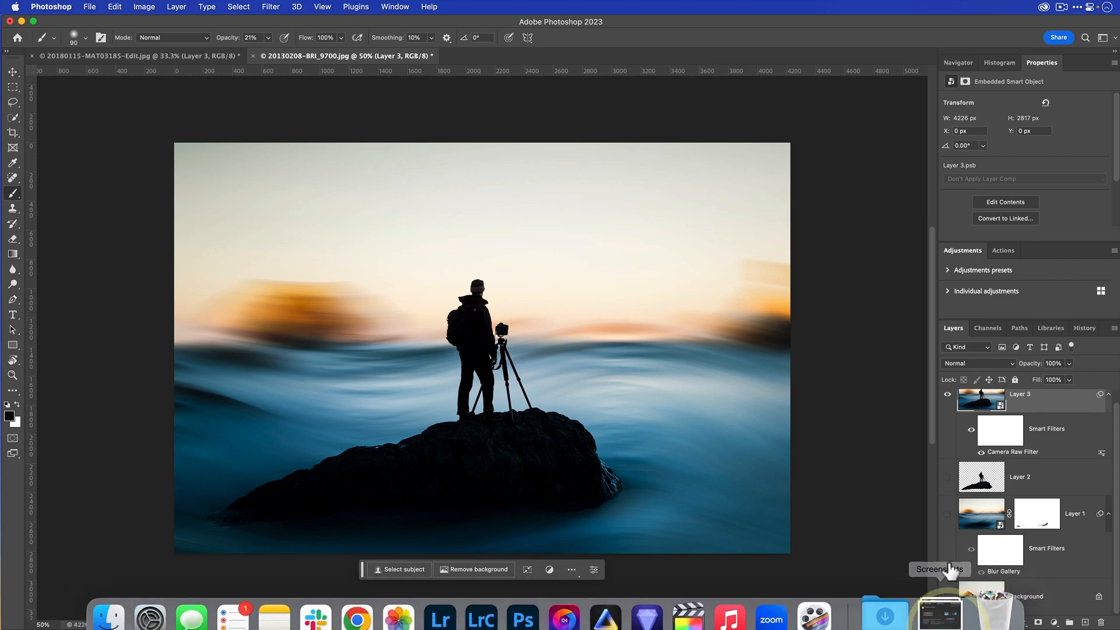
click(947, 596)
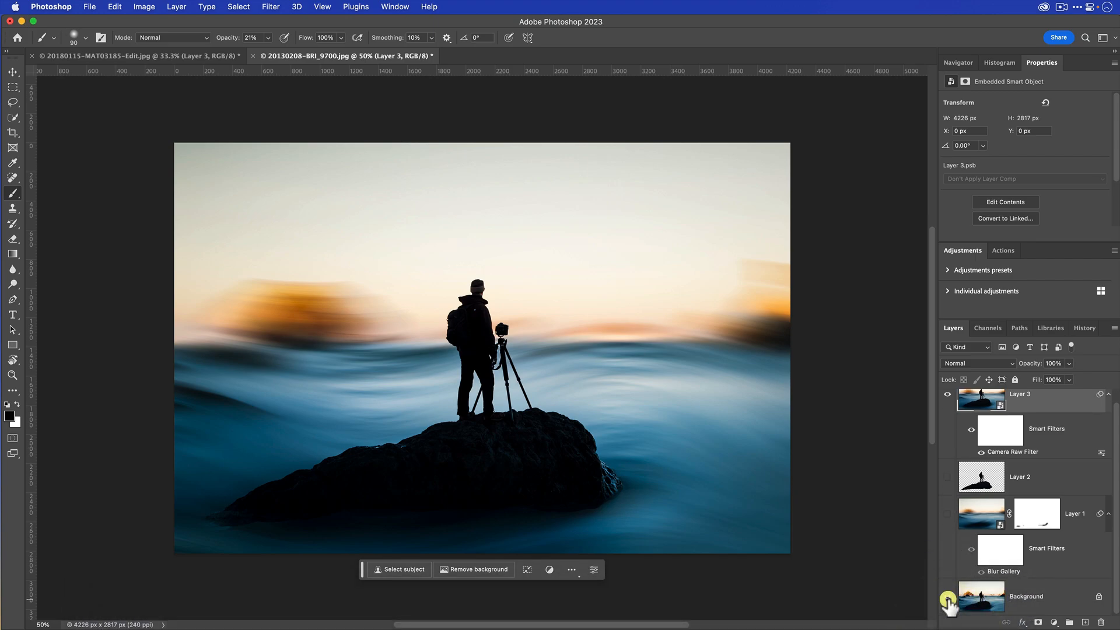
click(947, 400)
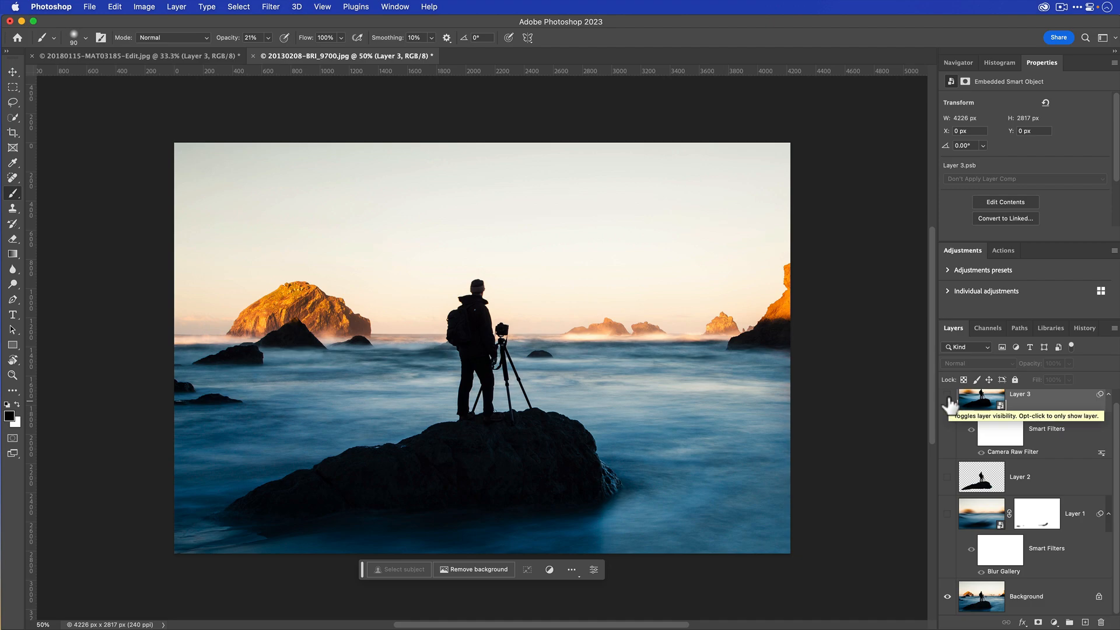
click(948, 400)
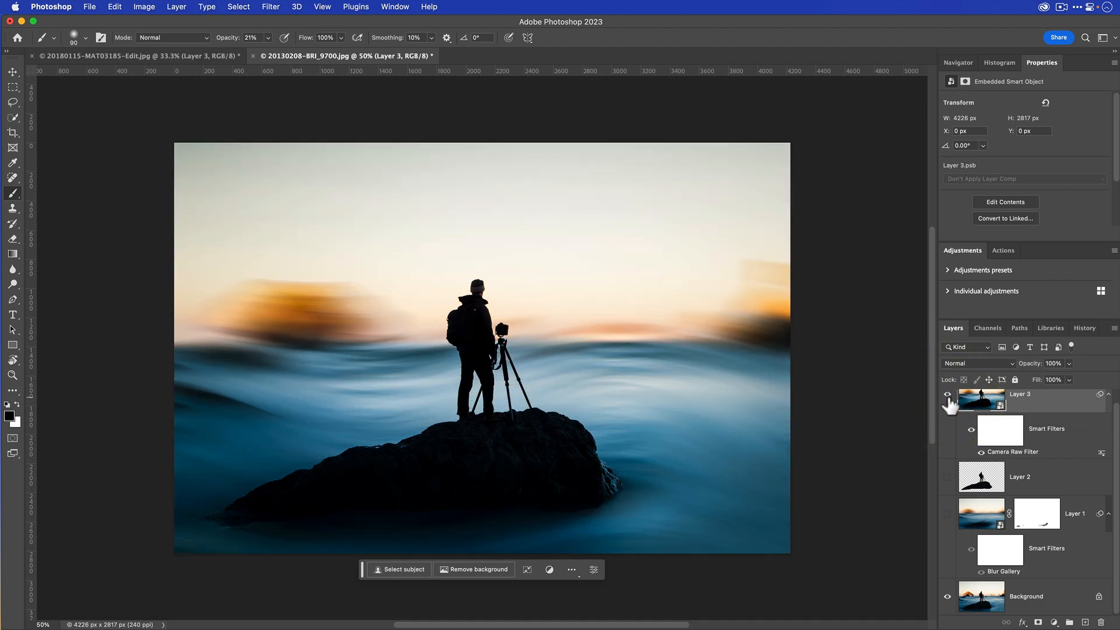